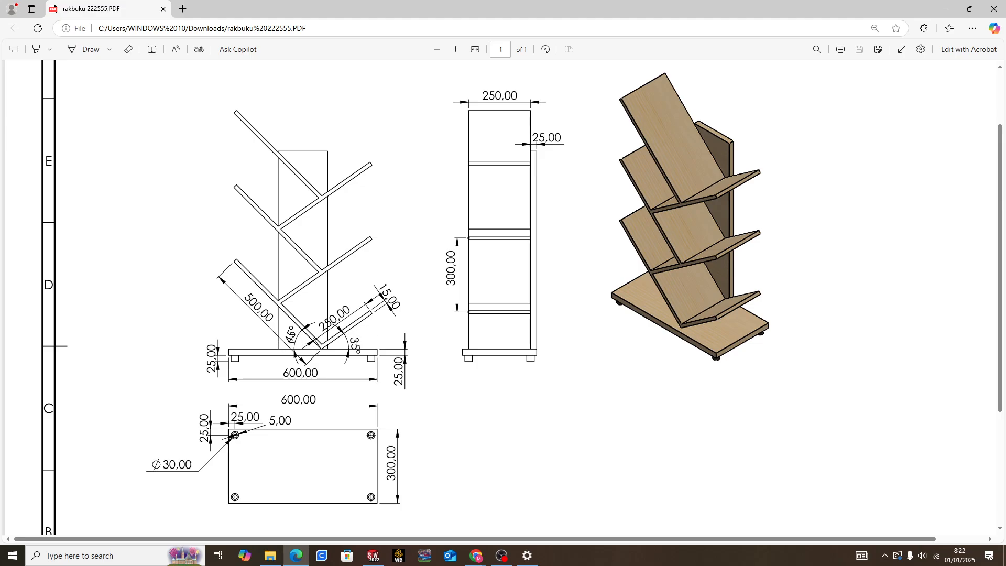
Step: In SOLIDWORKS, start a sketch on the Front Plane with a line about 34 mm long rising rightward from the origin
{"action": "key", "text": "alt+Tab"}
{"action": "right_click", "coordinate": [55, 229]}
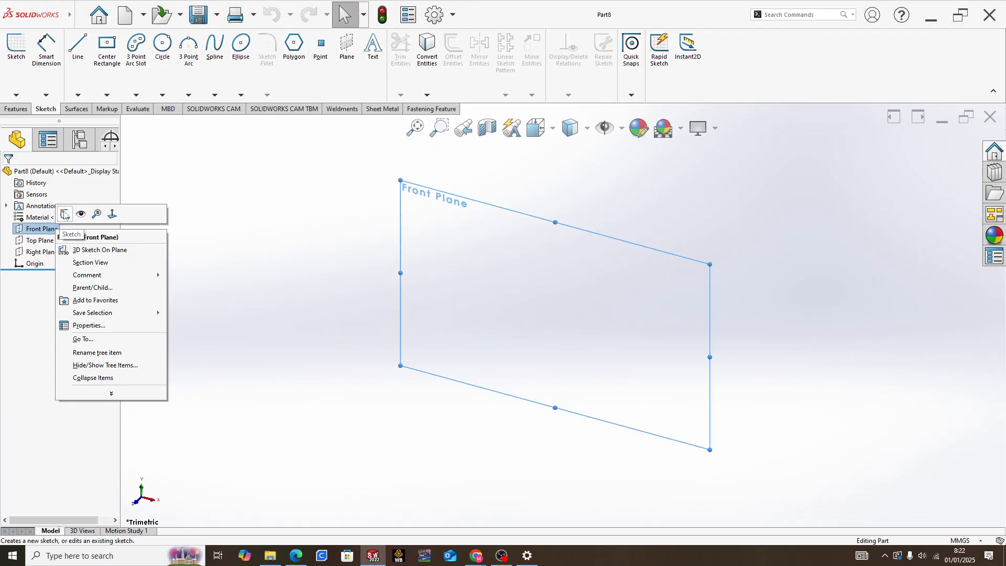
{"action": "left_click", "coordinate": [65, 215]}
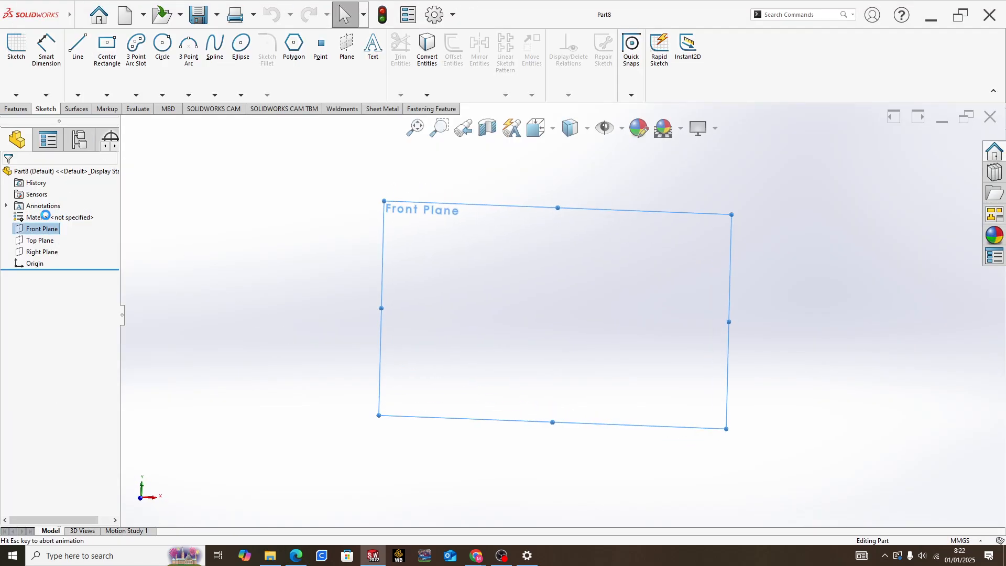
{"action": "left_click", "coordinate": [68, 61]}
{"action": "left_click", "coordinate": [562, 315]}
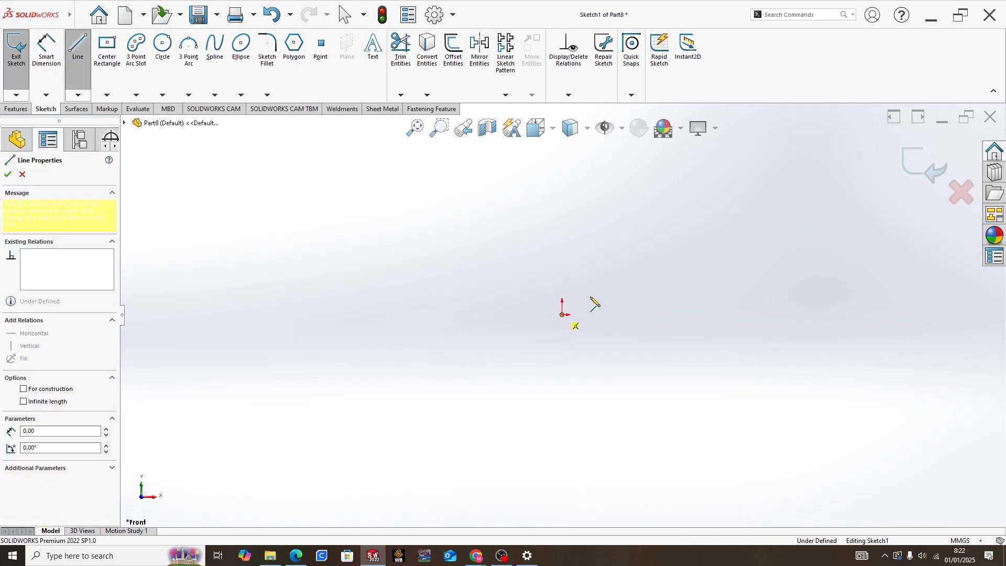
{"action": "left_click", "coordinate": [615, 282]}
{"action": "key", "text": "Escape"}
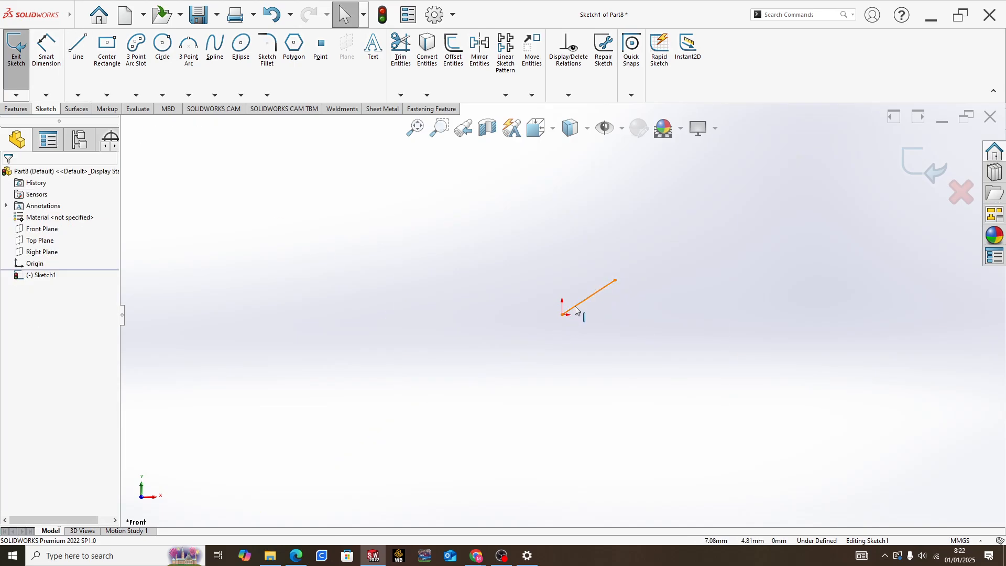
Step: Sketch a second line about 52 mm long from the origin, rising leftward to form a V
{"action": "key", "text": "l"}
{"action": "left_click", "coordinate": [562, 314]}
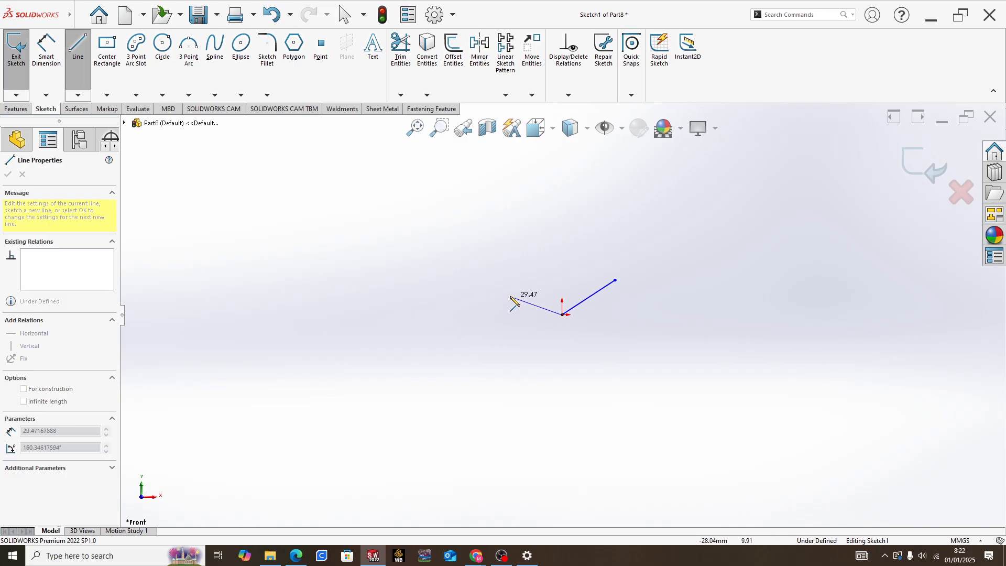
{"action": "left_click", "coordinate": [486, 255]}
{"action": "key", "text": "Escape"}
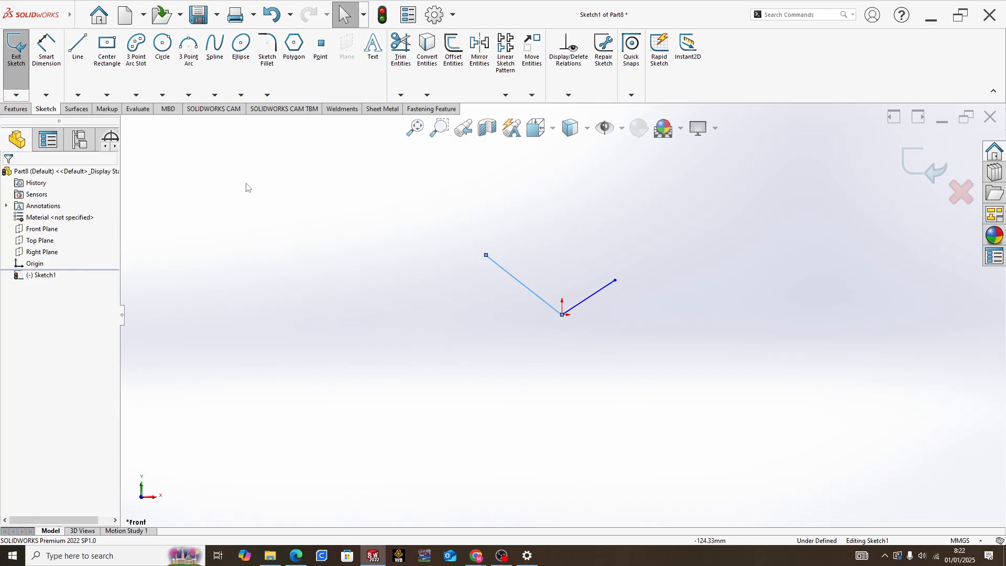
Step: Draw a horizontal construction centerline about 26 mm long from the origin, beneath the right-hand line
{"action": "left_click", "coordinate": [78, 95]}
{"action": "left_click", "coordinate": [98, 120]}
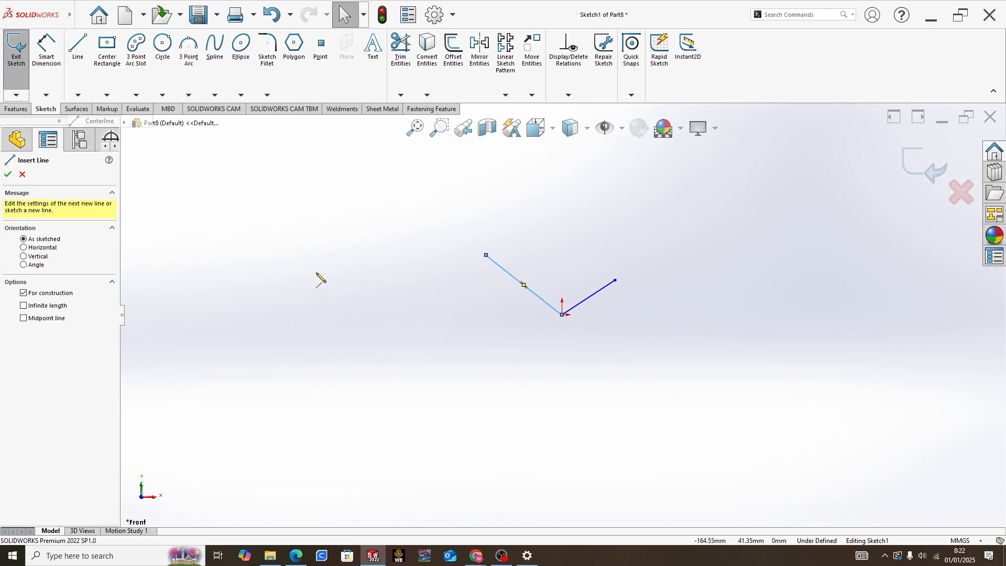
{"action": "scroll", "coordinate": [577, 317], "scroll_direction": "down", "scroll_amount": 3}
{"action": "left_click", "coordinate": [544, 309]}
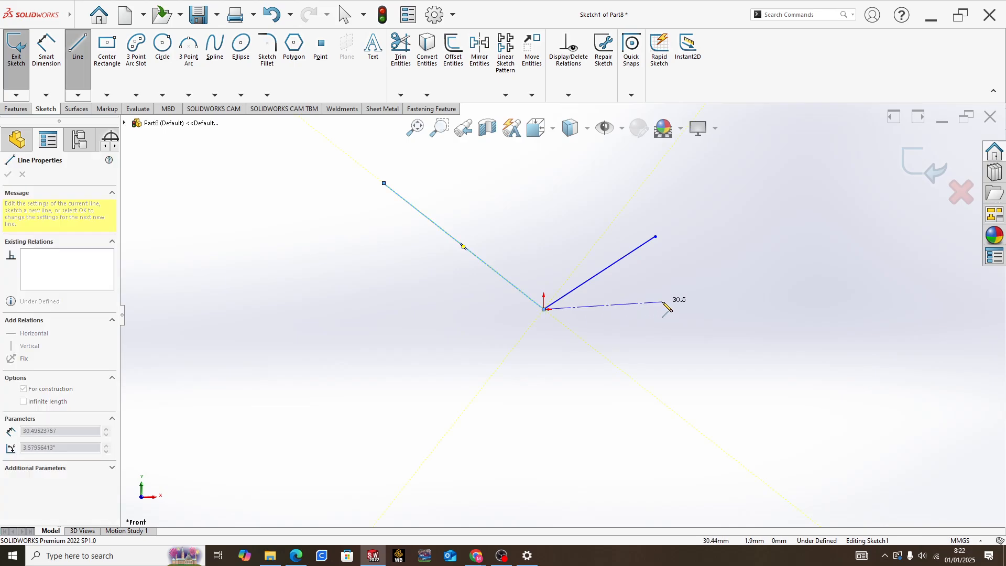
{"action": "left_click", "coordinate": [646, 309]}
{"action": "key", "text": "Escape"}
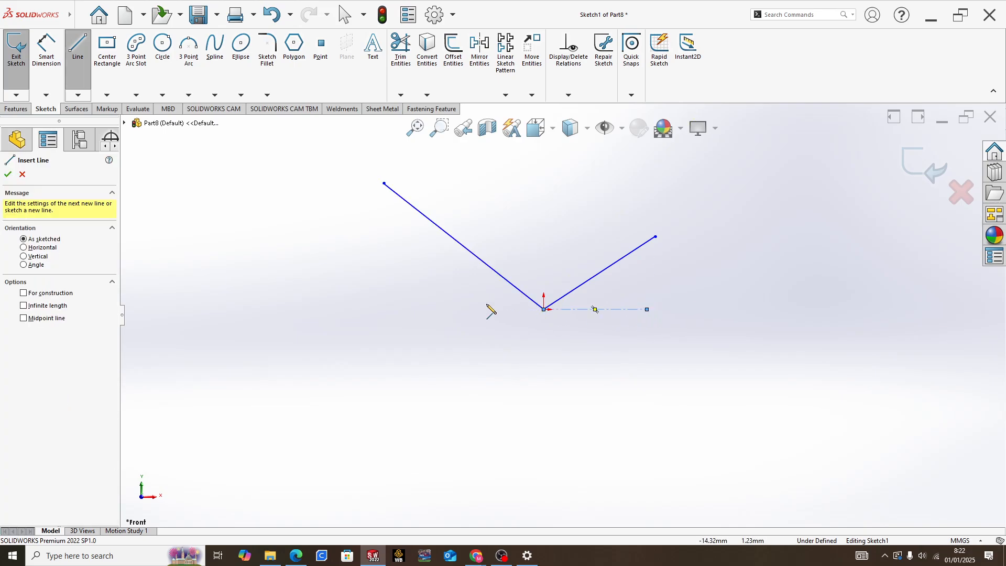
Step: Dimension the angle between the right-hand line and the horizontal centerline as 35 degrees
{"action": "left_click", "coordinate": [47, 59]}
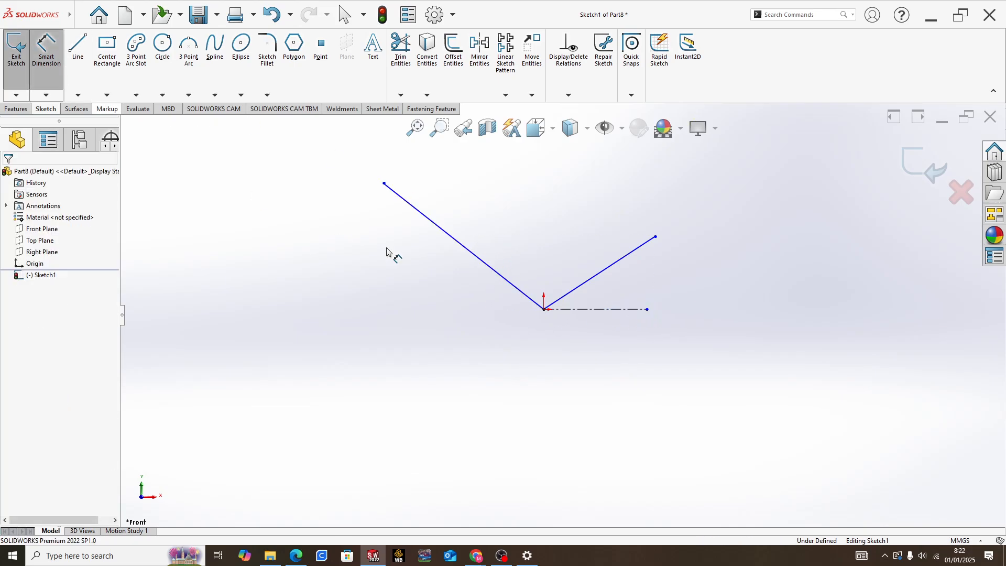
{"action": "left_click", "coordinate": [581, 287]}
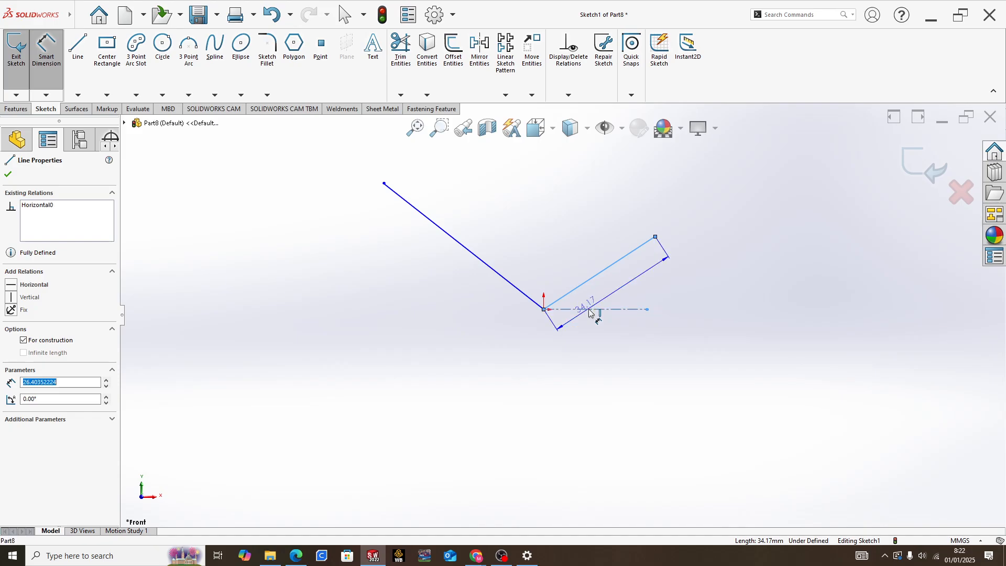
{"action": "left_click", "coordinate": [595, 310]}
{"action": "left_click", "coordinate": [601, 296]}
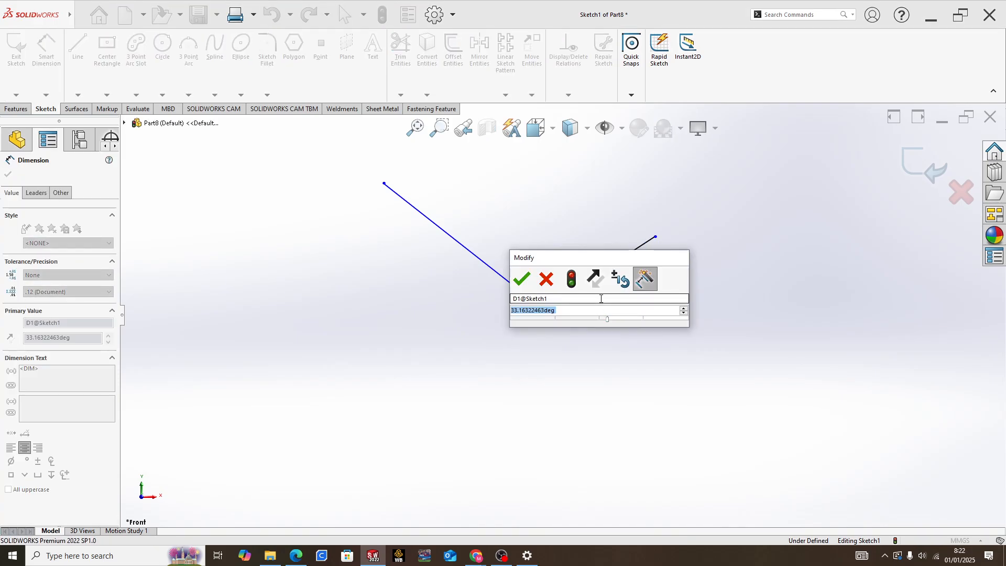
{"action": "type", "text": "35"}
{"action": "key", "text": "Return"}
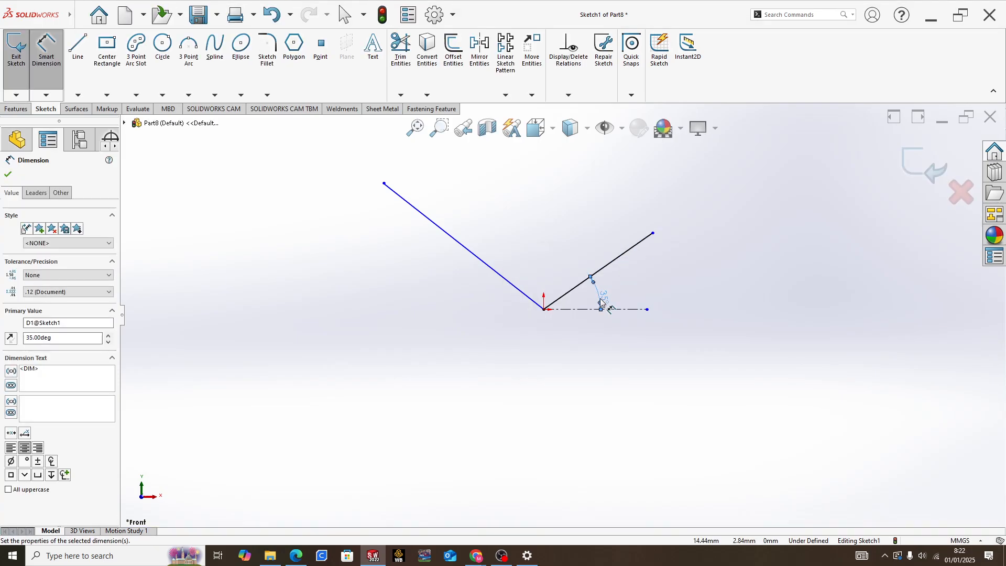
Step: Dimension the left-hand line's angle from the horizontal as 45 degrees, measured on the left side of the origin
{"action": "scroll", "coordinate": [549, 308], "scroll_direction": "down", "scroll_amount": 3}
{"action": "left_click", "coordinate": [509, 291]}
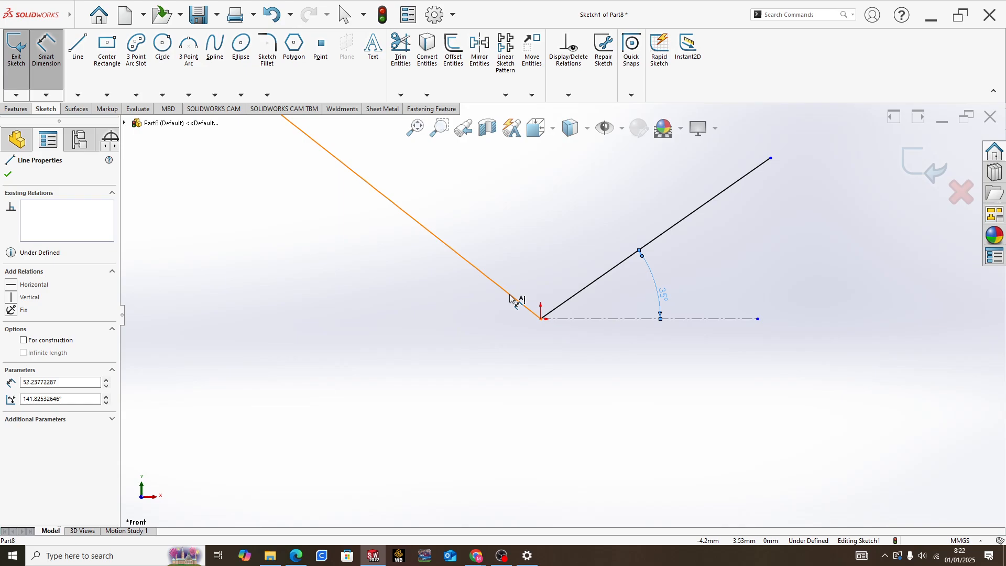
{"action": "left_click", "coordinate": [576, 319]}
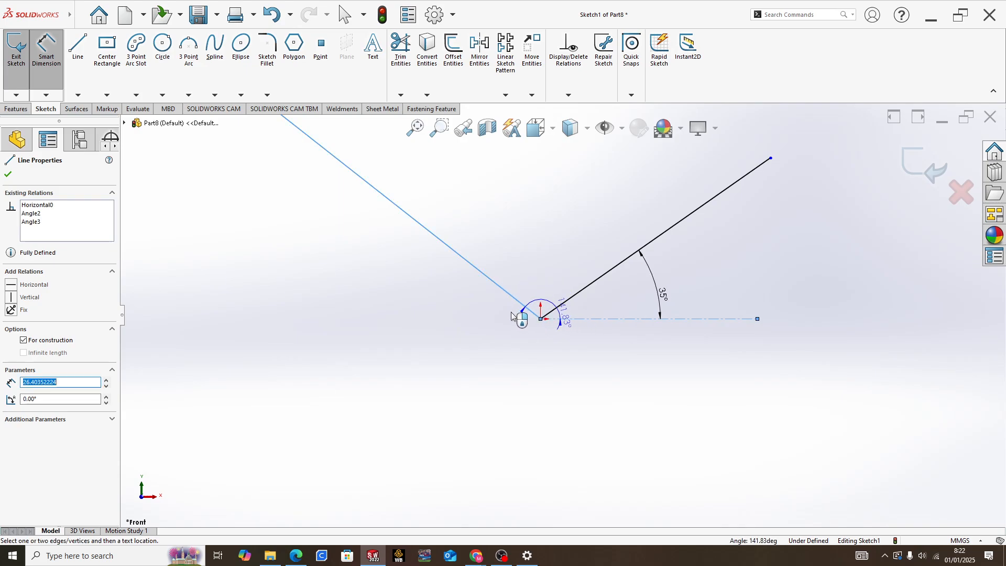
{"action": "left_click", "coordinate": [472, 309]}
{"action": "type", "text": "45"}
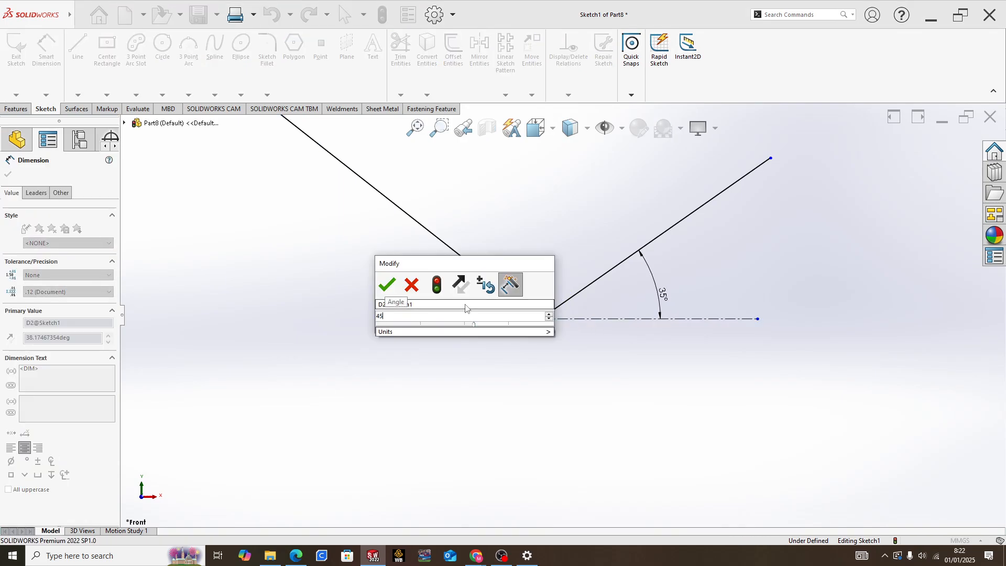
{"action": "key", "text": "Return"}
Step: Check the shelf length in the bookshelf PDF drawing and dimension the left-hand line to 500 mm in SOLIDWORKS
{"action": "key", "text": "super+Tab"}
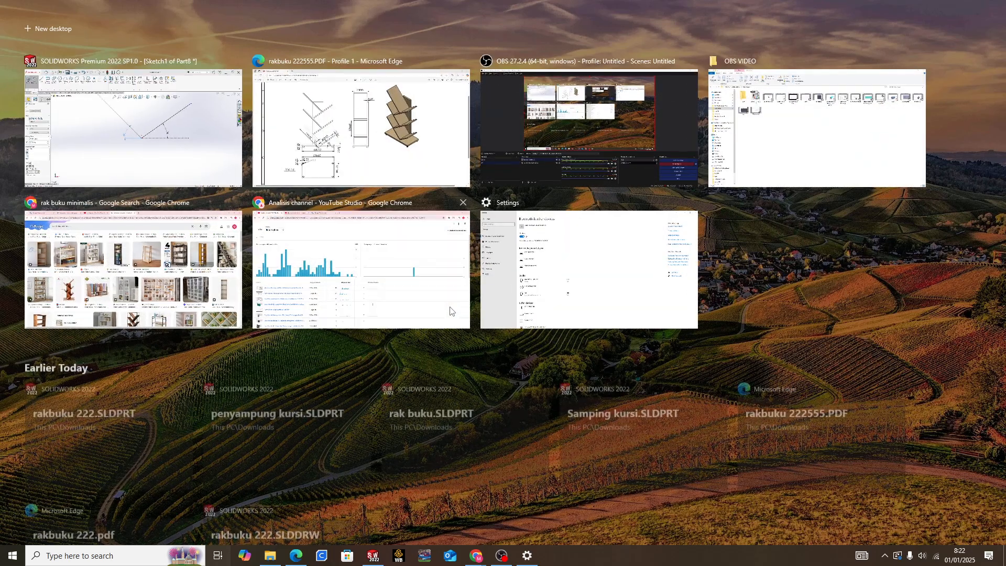
{"action": "key", "text": "Escape"}
{"action": "key", "text": "alt+Tab"}
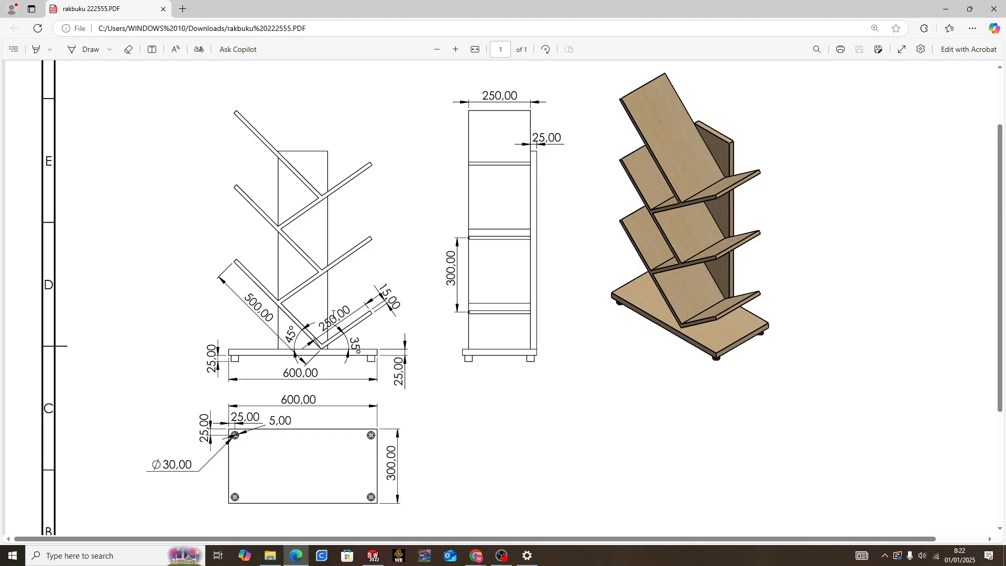
{"action": "key", "text": "alt+Tab"}
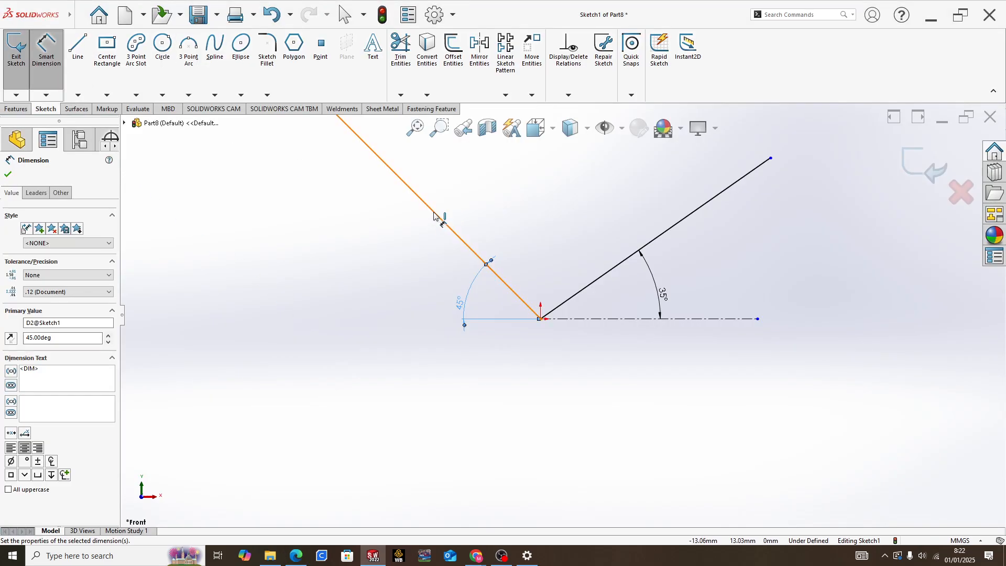
{"action": "key", "text": "Escape"}
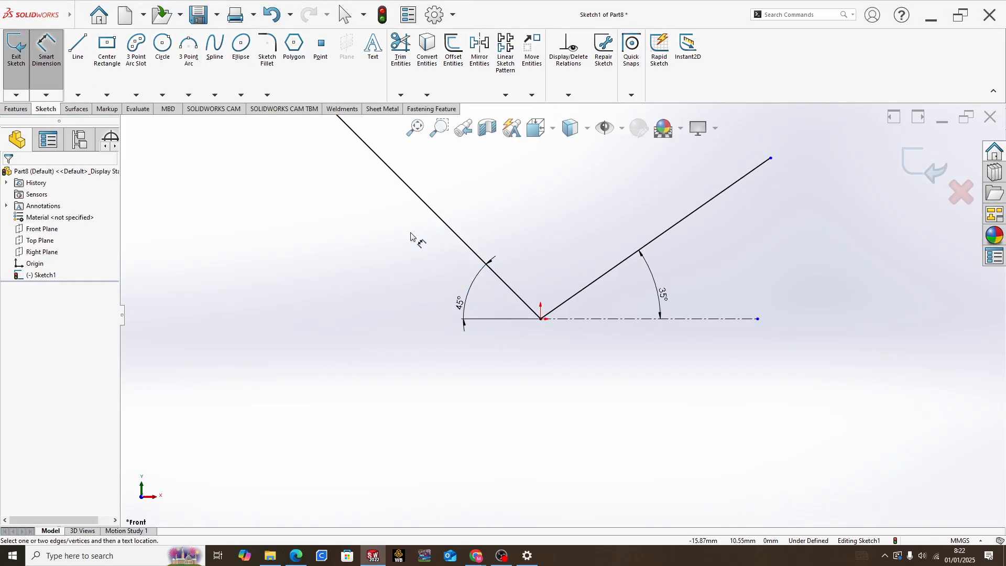
{"action": "left_click", "coordinate": [434, 214]}
{"action": "left_click", "coordinate": [394, 242]}
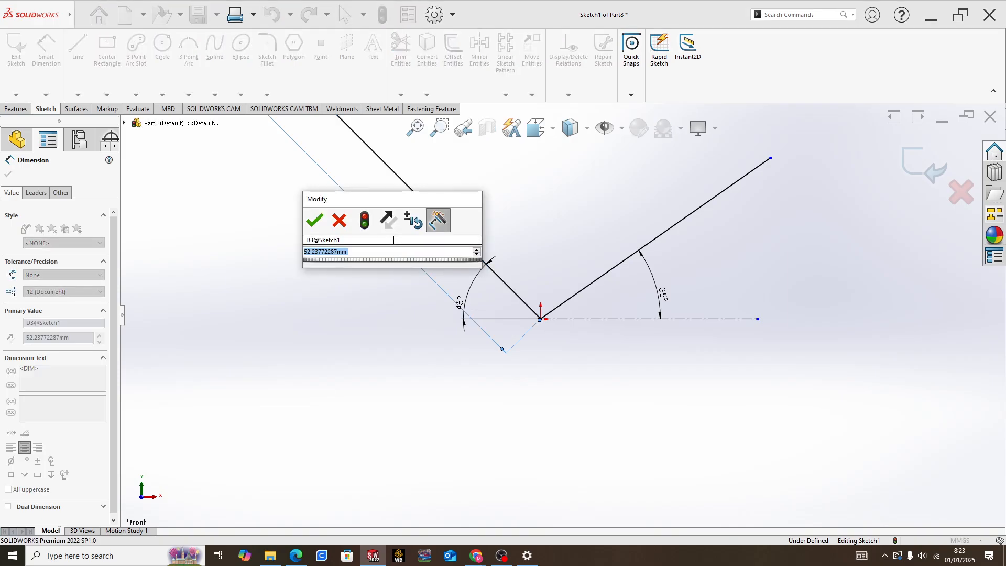
{"action": "type", "text": "500"}
{"action": "key", "text": "Return"}
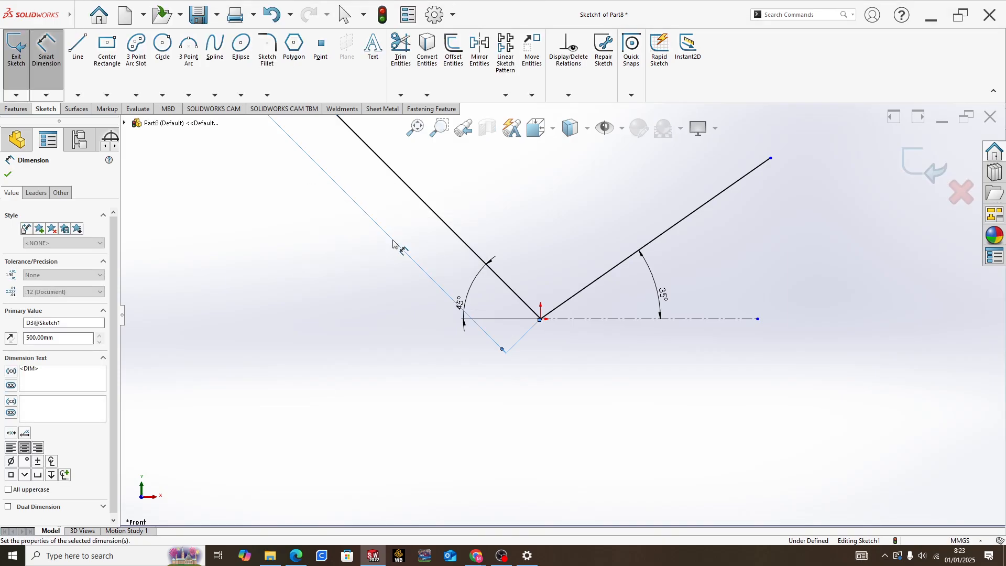
Step: Dimension the length of the right-hand line to 250 mm
{"action": "left_click", "coordinate": [650, 247]}
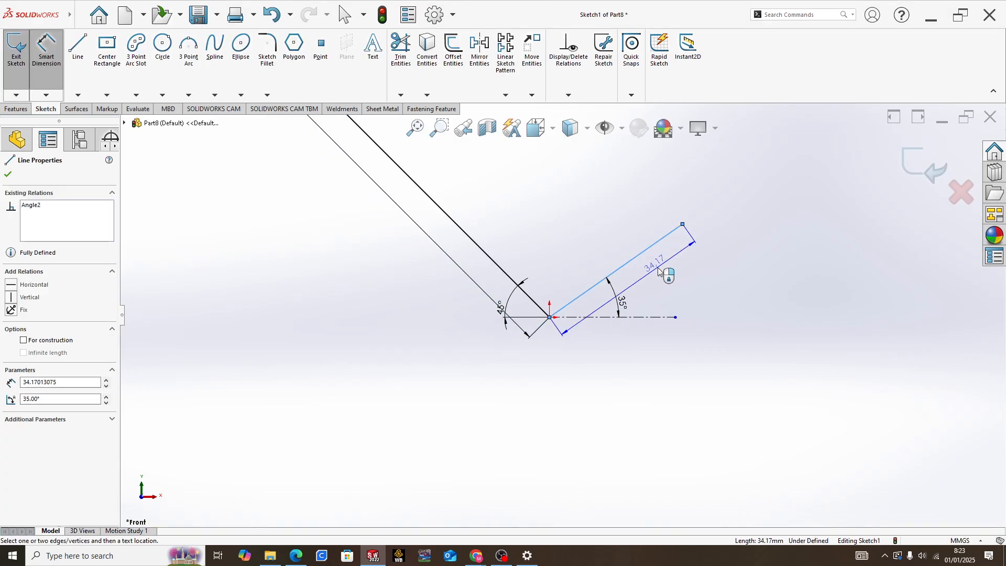
{"action": "left_click", "coordinate": [659, 265]}
{"action": "type", "text": "250"}
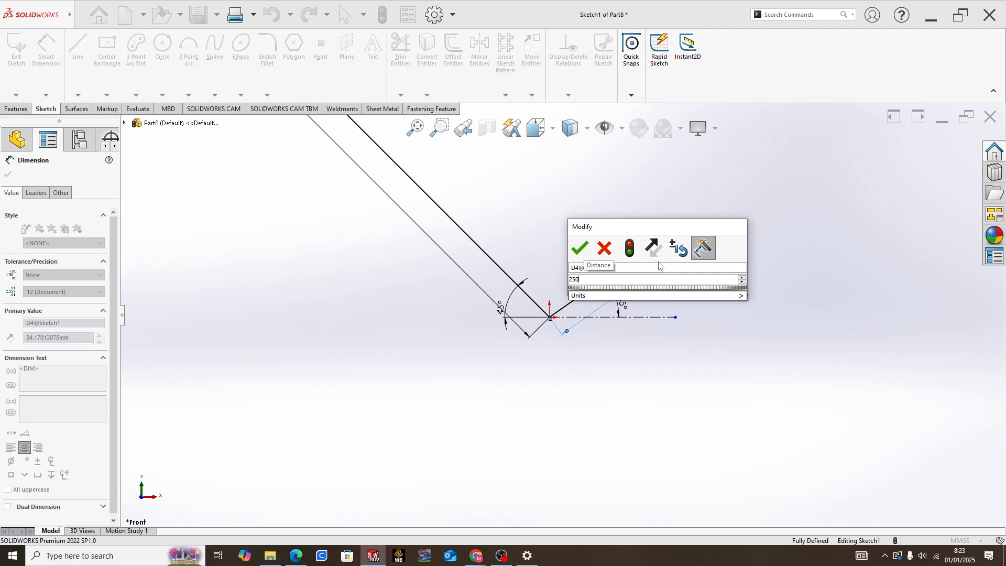
{"action": "key", "text": "Return"}
{"action": "scroll", "coordinate": [628, 230], "scroll_direction": "up", "scroll_amount": 12}
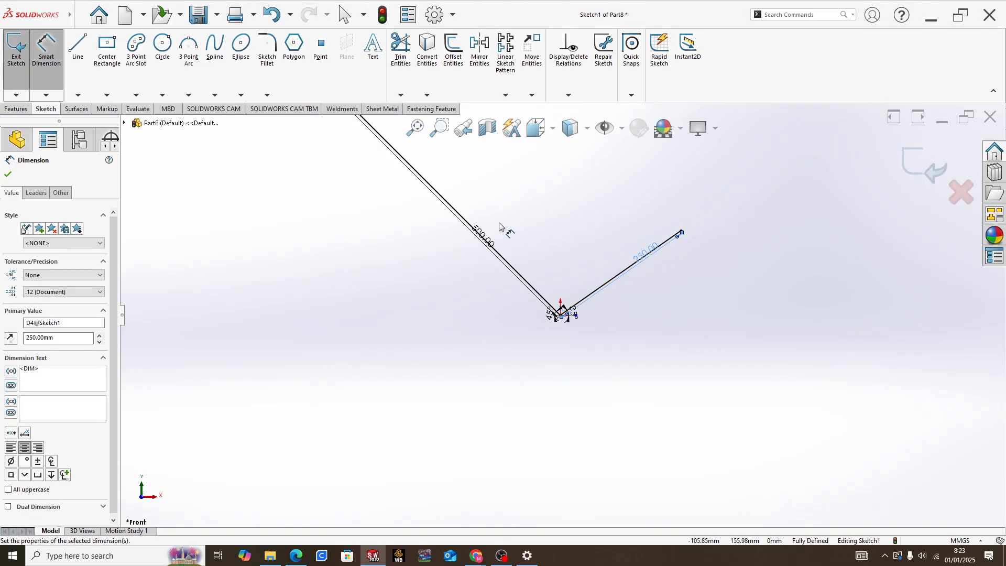
{"action": "scroll", "coordinate": [501, 224], "scroll_direction": "up", "scroll_amount": 3}
{"action": "scroll", "coordinate": [526, 254], "scroll_direction": "down", "scroll_amount": 4}
Step: Check the board thickness in the PDF drawing and offset the chained V lines 15 mm to their upper side
{"action": "key", "text": "alt+Tab"}
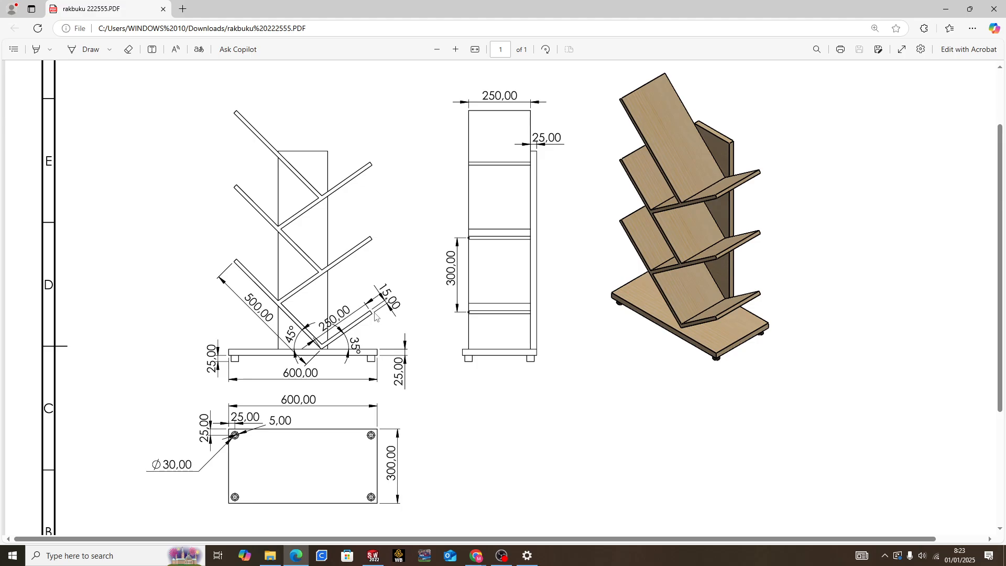
{"action": "key", "text": "alt+Tab"}
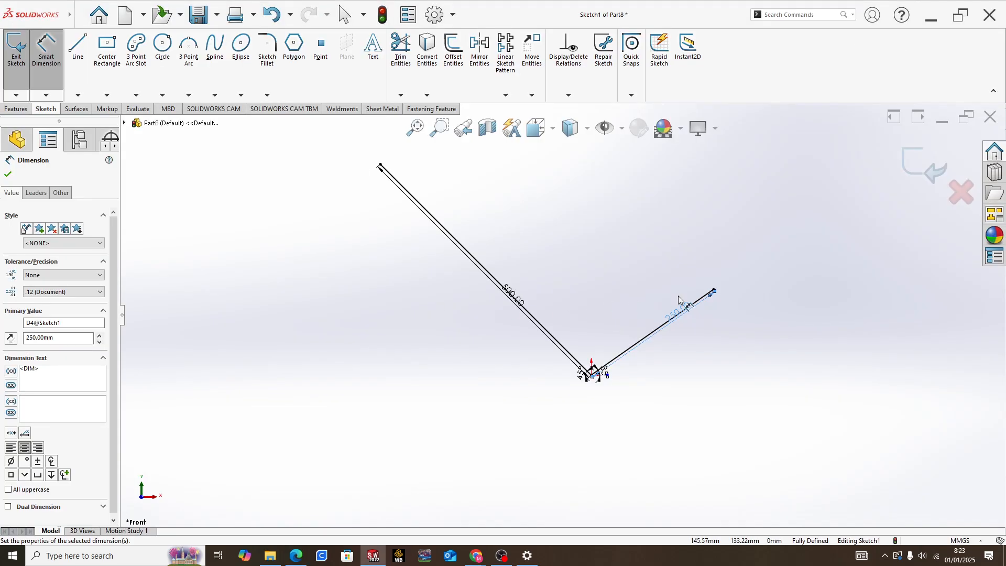
{"action": "left_click", "coordinate": [454, 53]}
{"action": "left_click", "coordinate": [484, 273]}
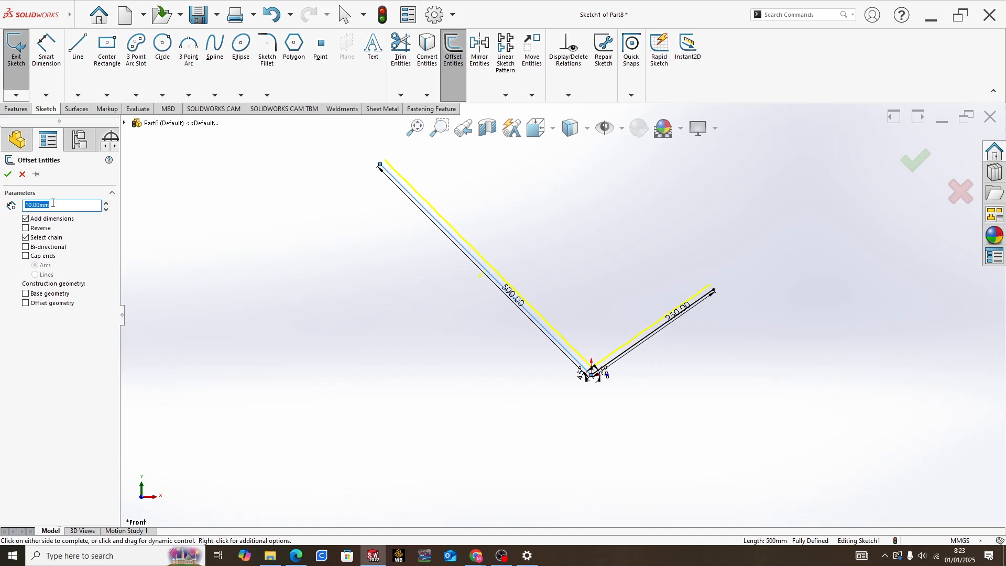
{"action": "type", "text": "1"}
{"action": "left_click", "coordinate": [8, 175]}
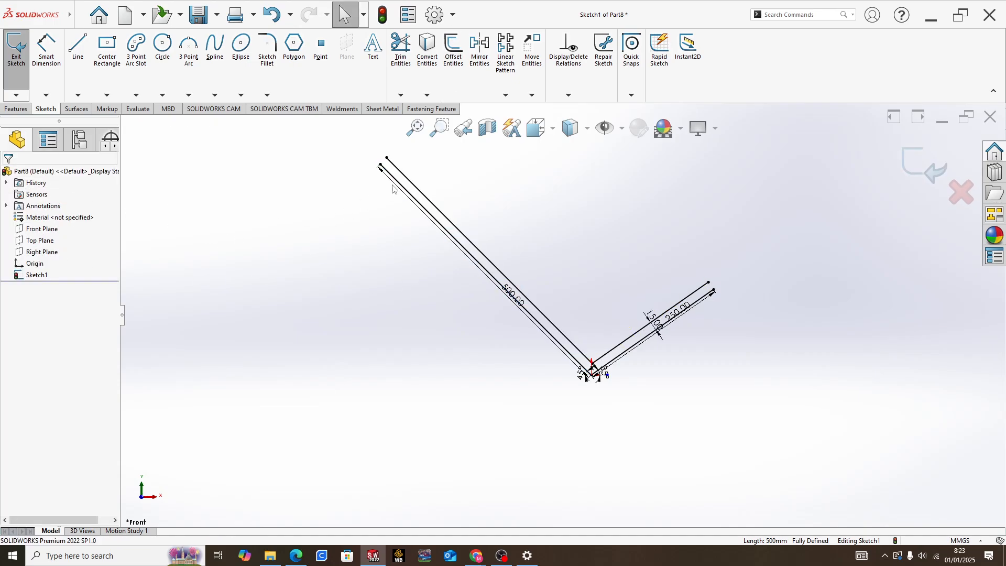
Step: Close both open ends of the V-shaped profile with short lines joining the original and offset lines
{"action": "scroll", "coordinate": [408, 176], "scroll_direction": "down", "scroll_amount": 3}
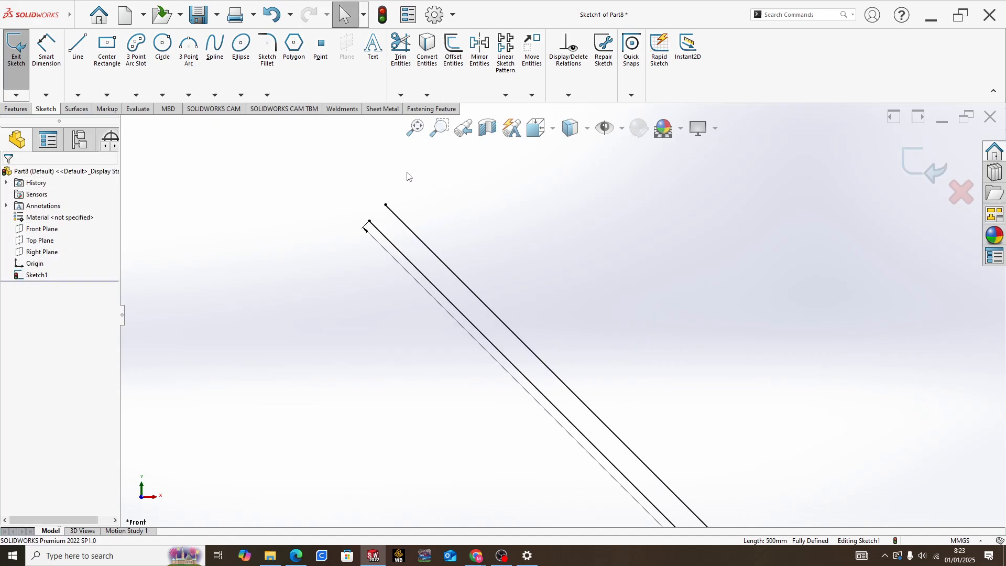
{"action": "key", "text": "l"}
{"action": "left_click", "coordinate": [385, 205]}
{"action": "left_click", "coordinate": [369, 220]}
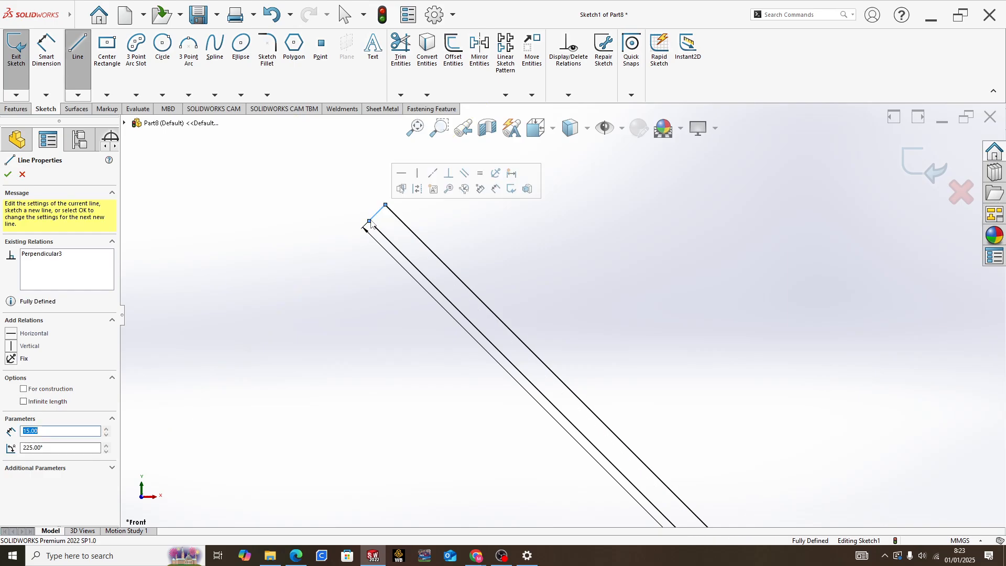
{"action": "scroll", "coordinate": [609, 232], "scroll_direction": "up", "scroll_amount": 6}
{"action": "scroll", "coordinate": [698, 357], "scroll_direction": "down", "scroll_amount": 5}
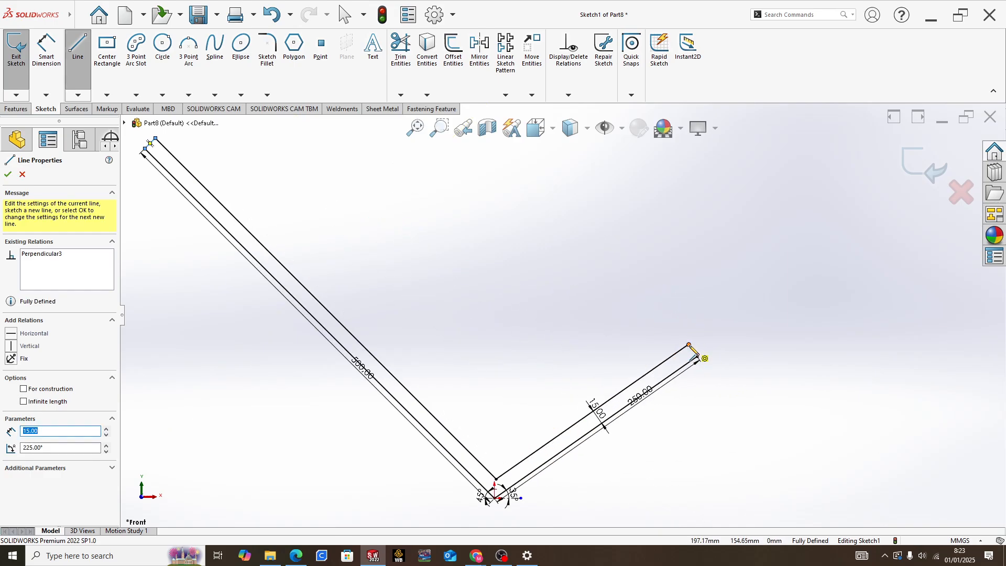
{"action": "left_click", "coordinate": [697, 357]}
{"action": "left_click", "coordinate": [690, 345]}
{"action": "key", "text": "Escape"}
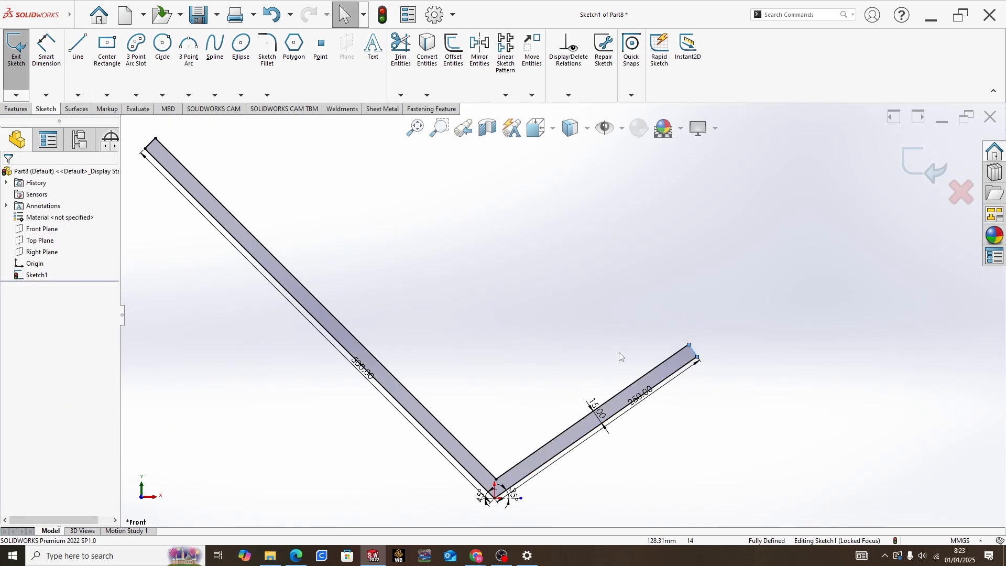
Step: Check the number of V-shelves and their vertical spacing in the bookshelf PDF drawing, and return to the SOLIDWORKS sketch
{"action": "scroll", "coordinate": [602, 345], "scroll_direction": "up", "scroll_amount": 3}
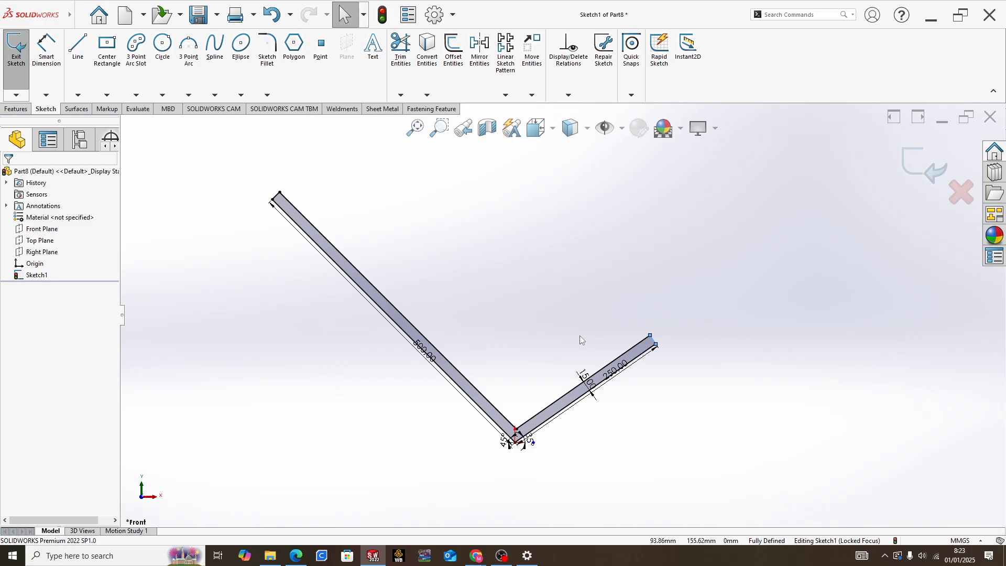
{"action": "scroll", "coordinate": [511, 320], "scroll_direction": "up", "scroll_amount": 3}
{"action": "key", "text": "alt+Tab"}
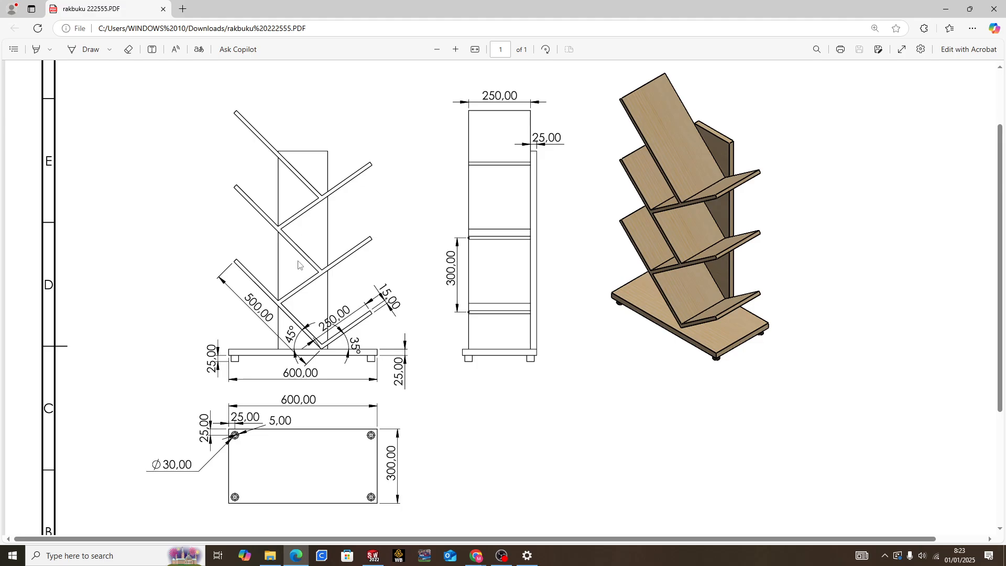
{"action": "key", "text": "alt+Tab"}
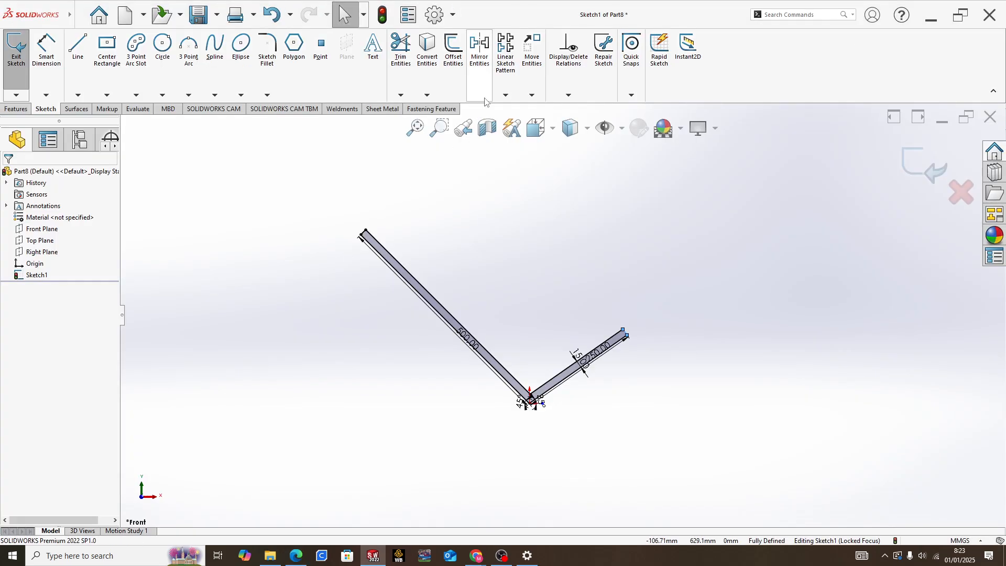
{"action": "key", "text": "alt+Tab"}
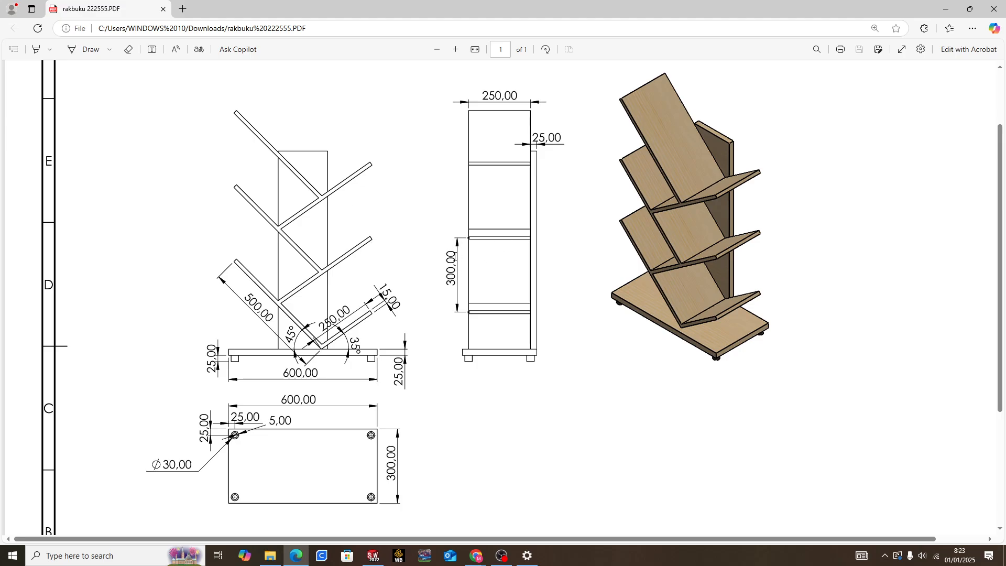
{"action": "key", "text": "alt+Tab"}
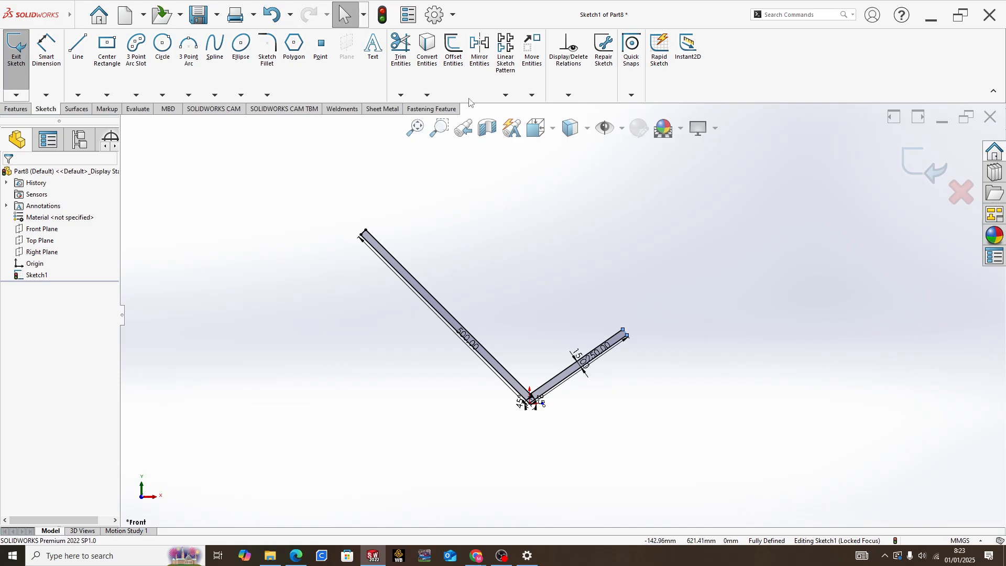
Step: Repeat the complete V profile upward with a linear sketch pattern of 3 instances, 300 mm spacing and 90° direction angle
{"action": "left_click", "coordinate": [501, 75]}
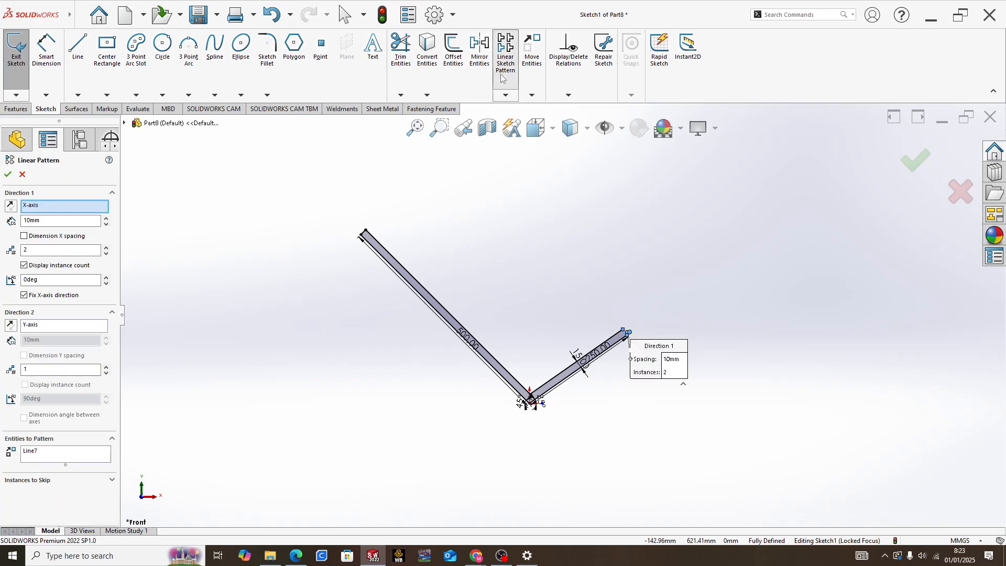
{"action": "scroll", "coordinate": [427, 289], "scroll_direction": "down", "scroll_amount": 3}
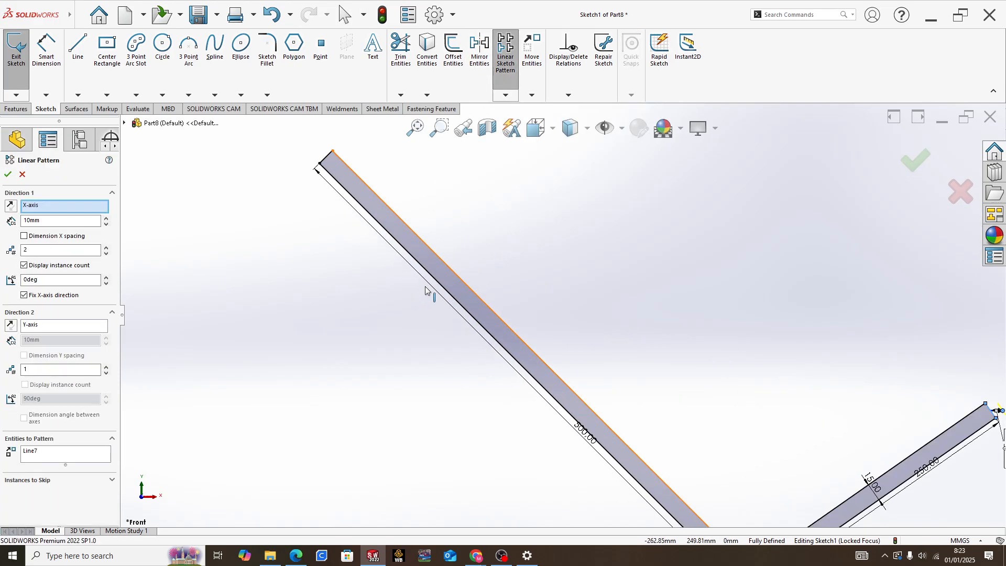
{"action": "left_click", "coordinate": [427, 290]}
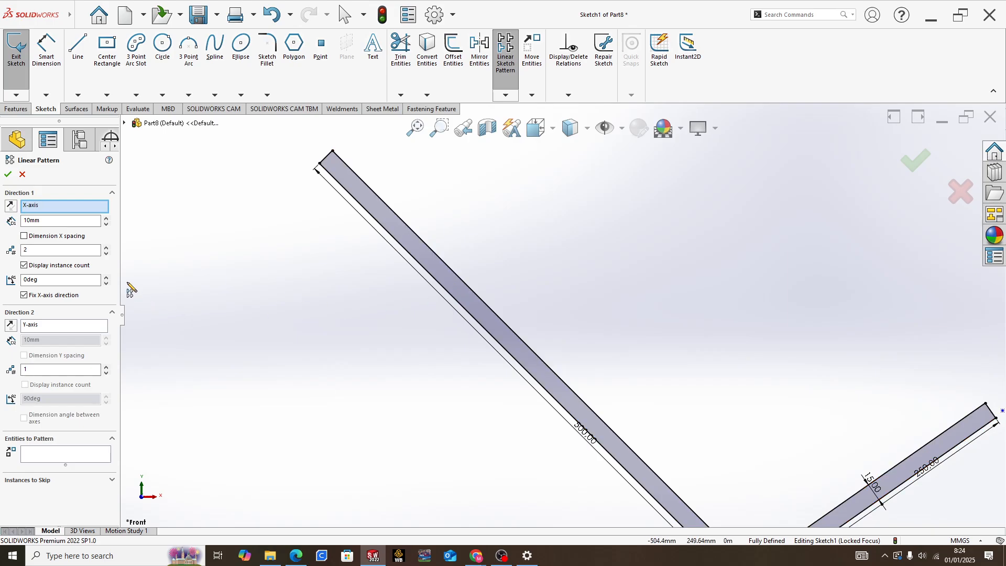
{"action": "double_click", "coordinate": [46, 279]}
{"action": "double_click", "coordinate": [40, 220]}
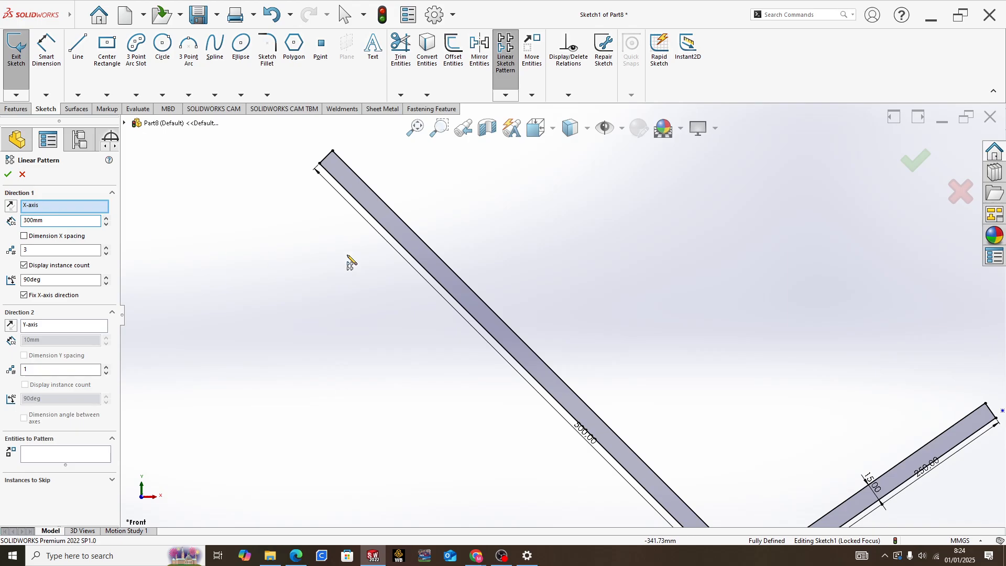
{"action": "double_click", "coordinate": [441, 267]}
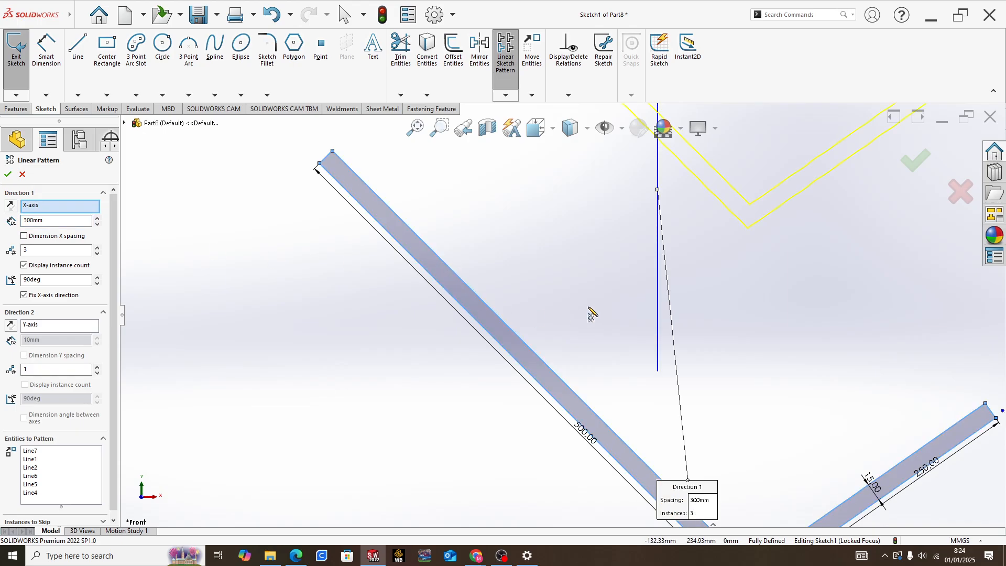
{"action": "scroll", "coordinate": [590, 312], "scroll_direction": "up", "scroll_amount": 6}
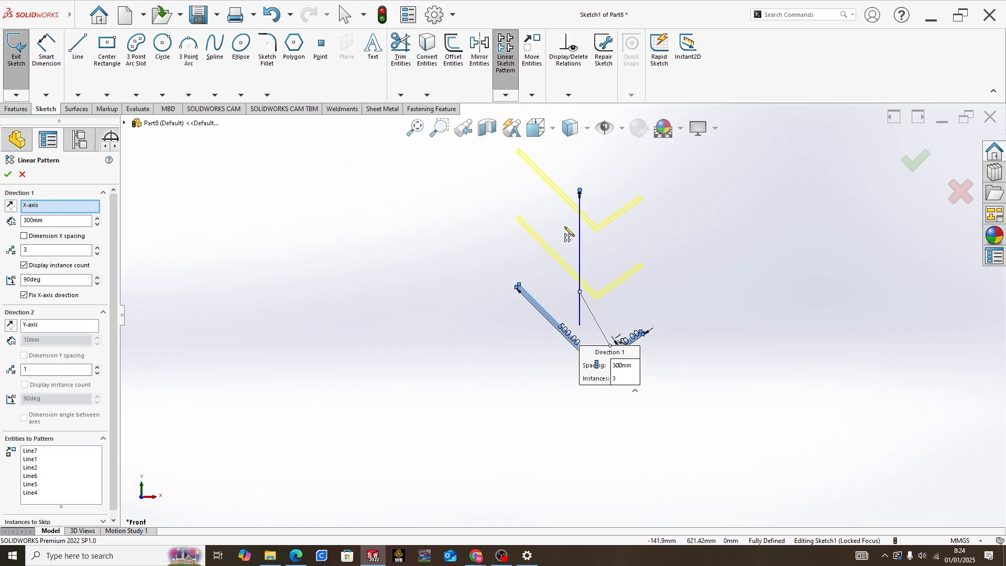
{"action": "scroll", "coordinate": [568, 244], "scroll_direction": "down", "scroll_amount": 2}
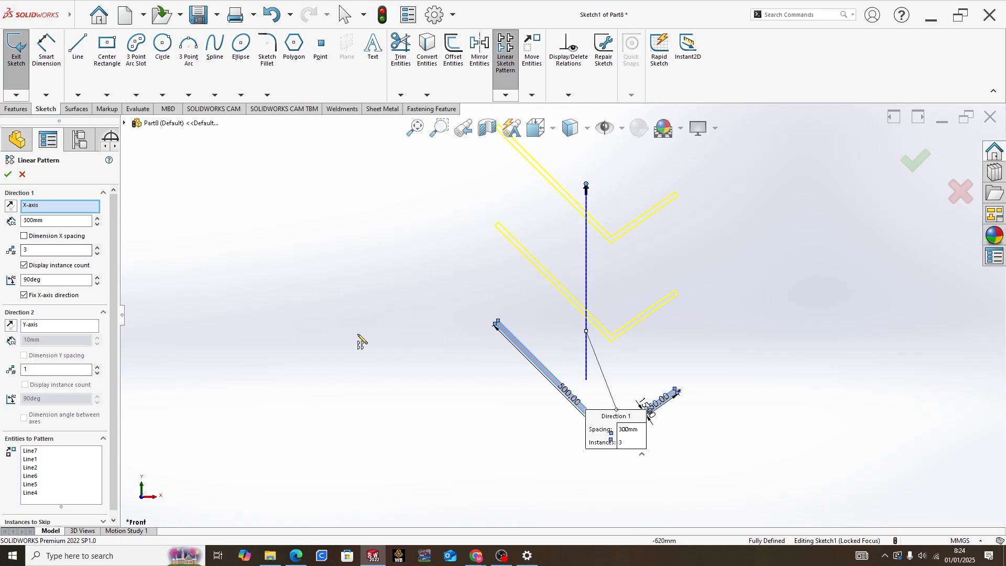
{"action": "left_click", "coordinate": [6, 176]}
{"action": "scroll", "coordinate": [621, 343], "scroll_direction": "down", "scroll_amount": 3}
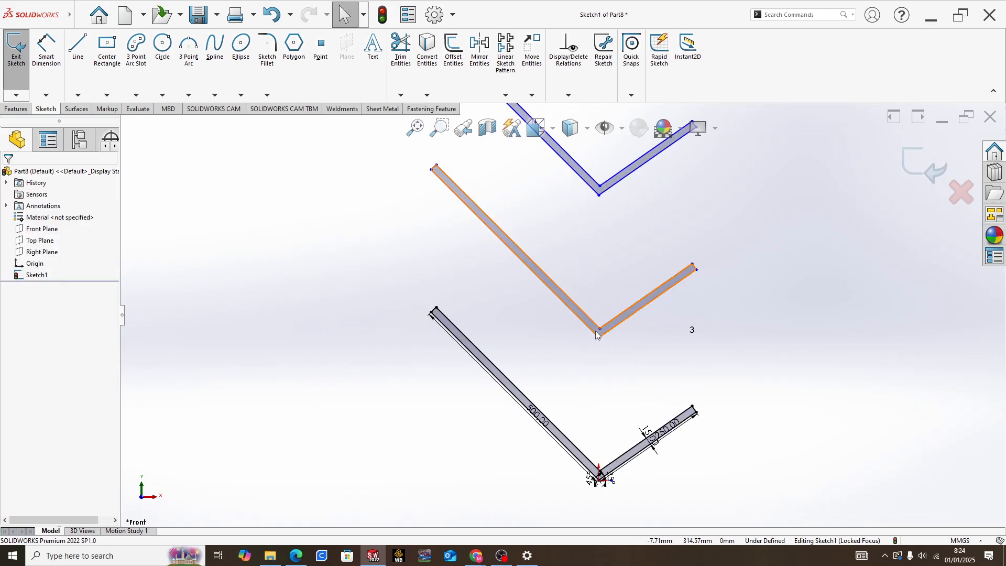
{"action": "scroll", "coordinate": [597, 334], "scroll_direction": "up", "scroll_amount": 2}
{"action": "scroll", "coordinate": [591, 357], "scroll_direction": "down", "scroll_amount": 2}
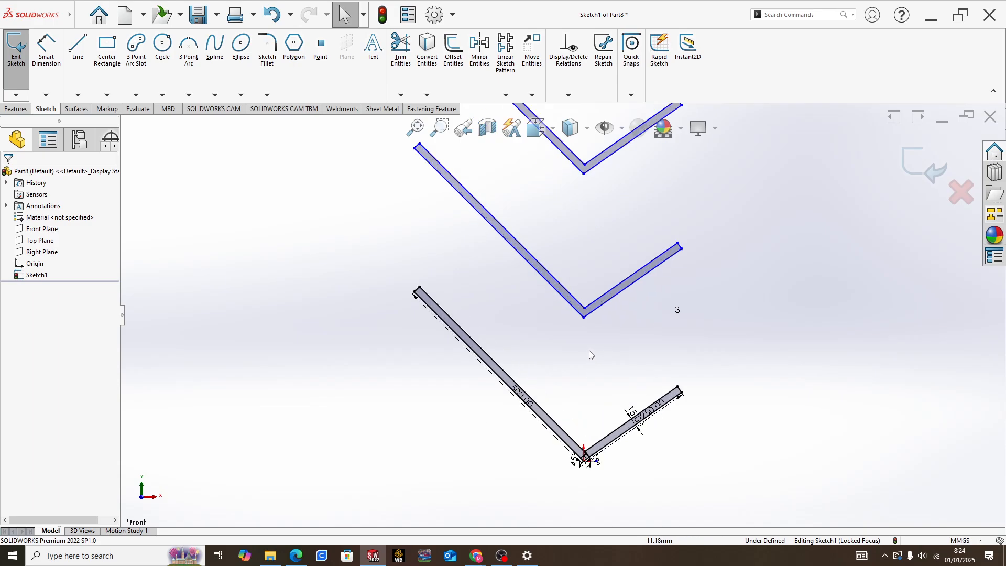
Step: Draw a line about 198 mm long from the middle V's outer corner to the upper edge of the lowest V's long arm
{"action": "left_click", "coordinate": [78, 49]}
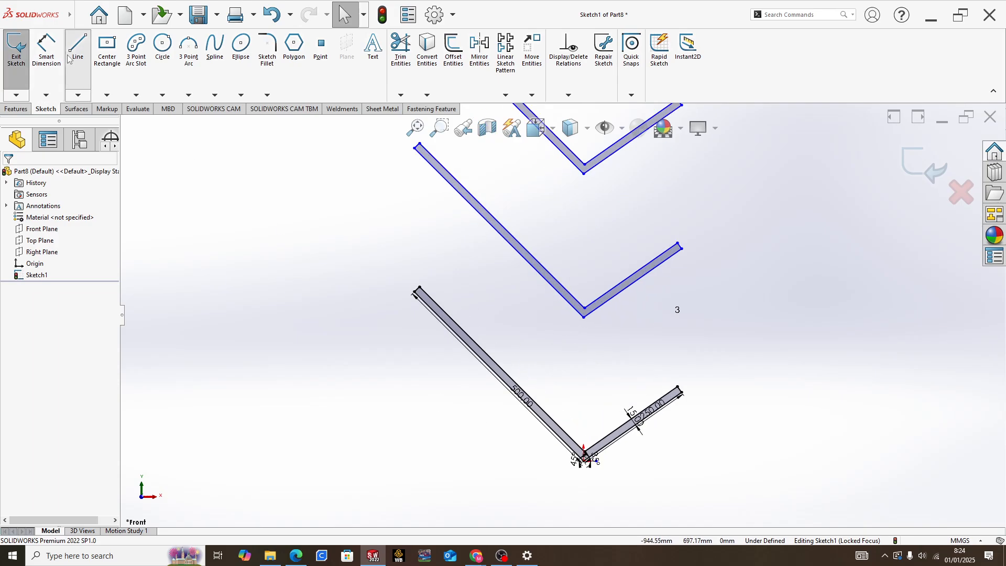
{"action": "scroll", "coordinate": [614, 315], "scroll_direction": "down", "scroll_amount": 2}
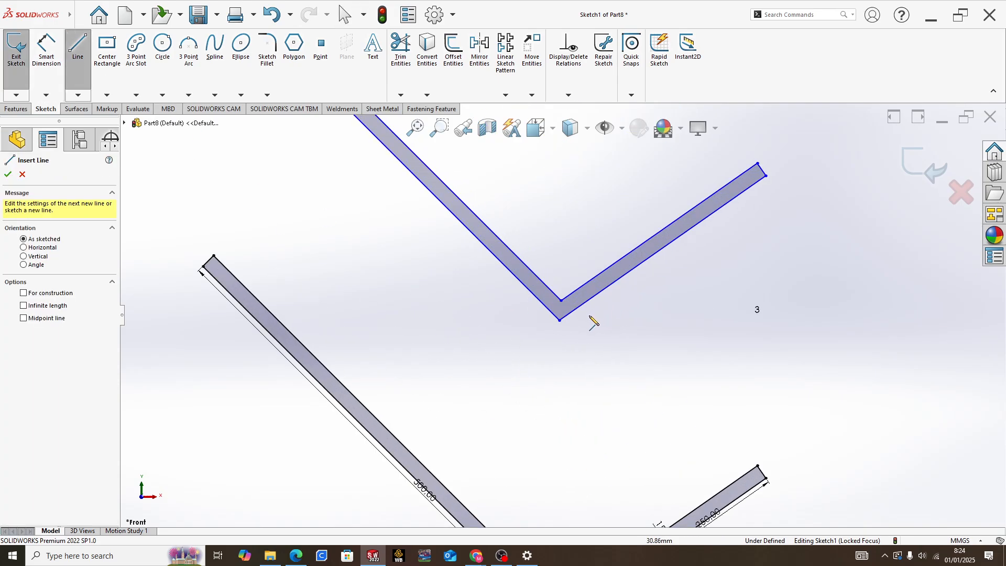
{"action": "left_click", "coordinate": [559, 321]}
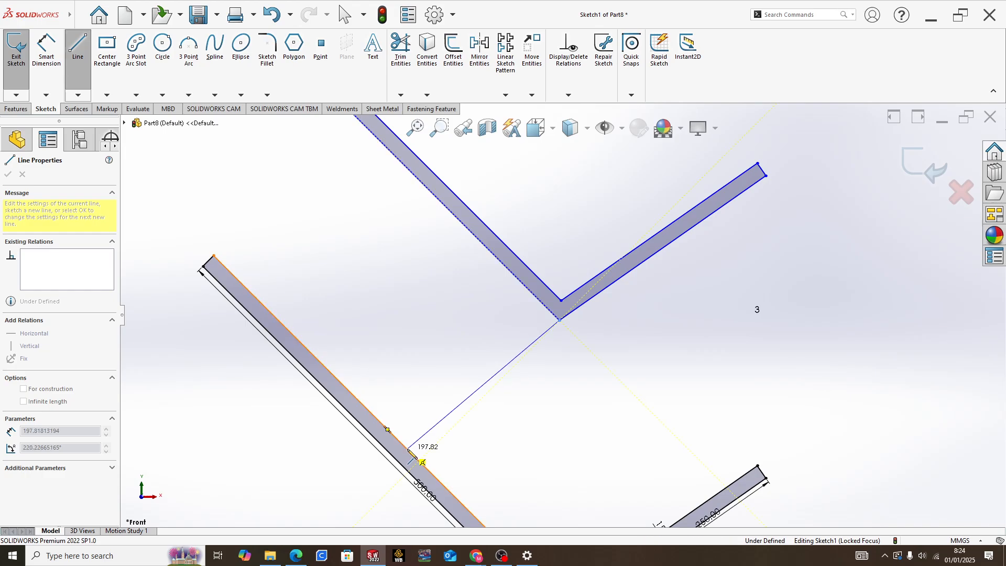
{"action": "left_click", "coordinate": [407, 449]}
{"action": "key", "text": "Escape"}
Step: Make the new connecting line parallel to the upper edge of the lowest V's short arm
{"action": "left_click", "coordinate": [504, 368]}
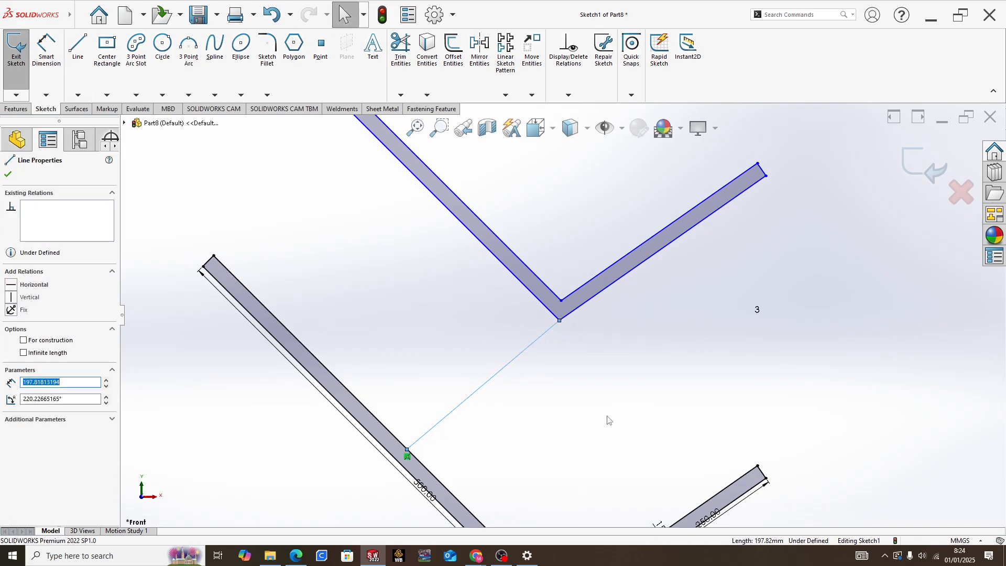
{"action": "scroll", "coordinate": [608, 419], "scroll_direction": "up", "scroll_amount": 2}
{"action": "left_click", "coordinate": [631, 434]}
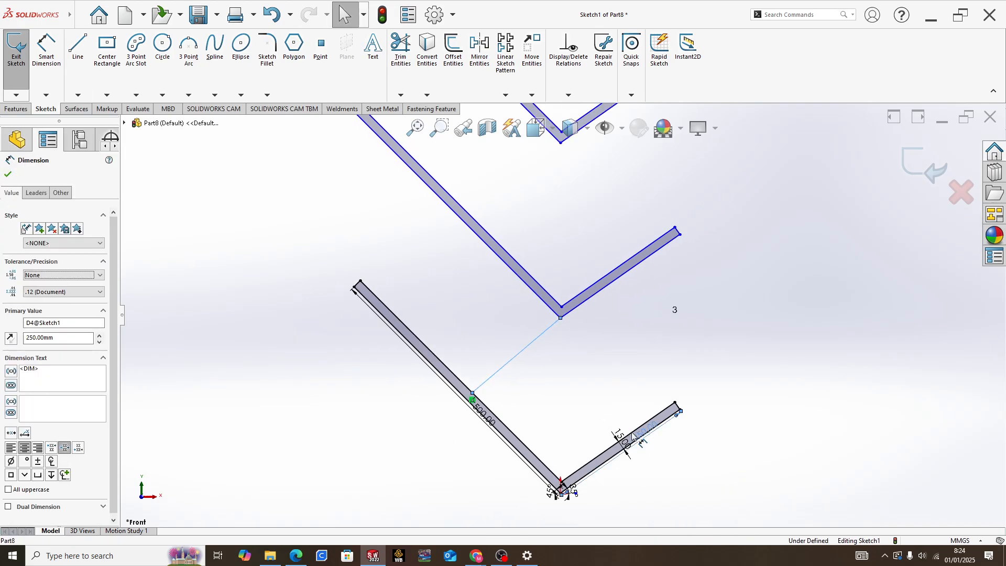
{"action": "left_click", "coordinate": [605, 403]}
{"action": "scroll", "coordinate": [451, 319], "scroll_direction": "down", "scroll_amount": 5}
{"action": "scroll", "coordinate": [438, 285], "scroll_direction": "up", "scroll_amount": 2}
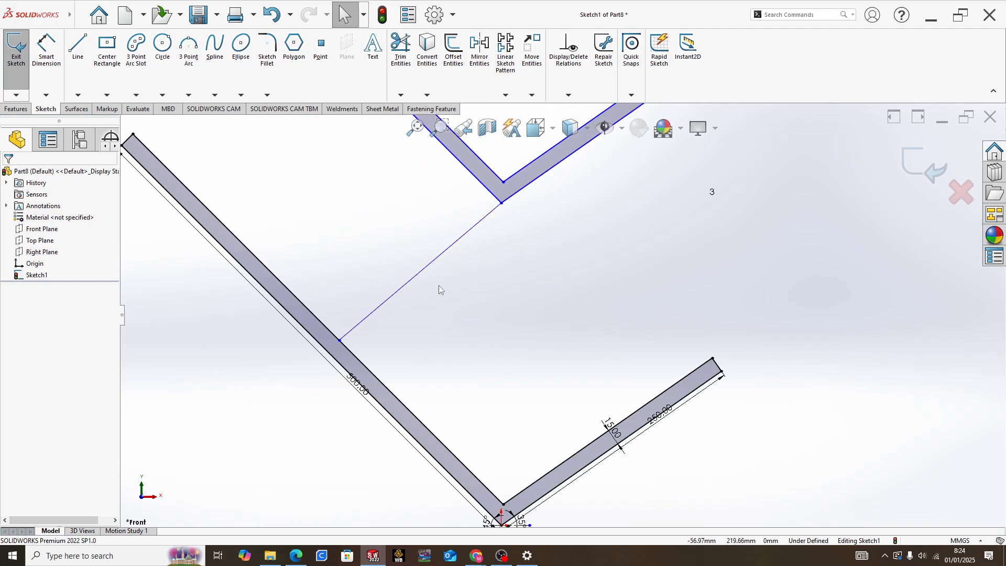
{"action": "left_click", "coordinate": [433, 261]}
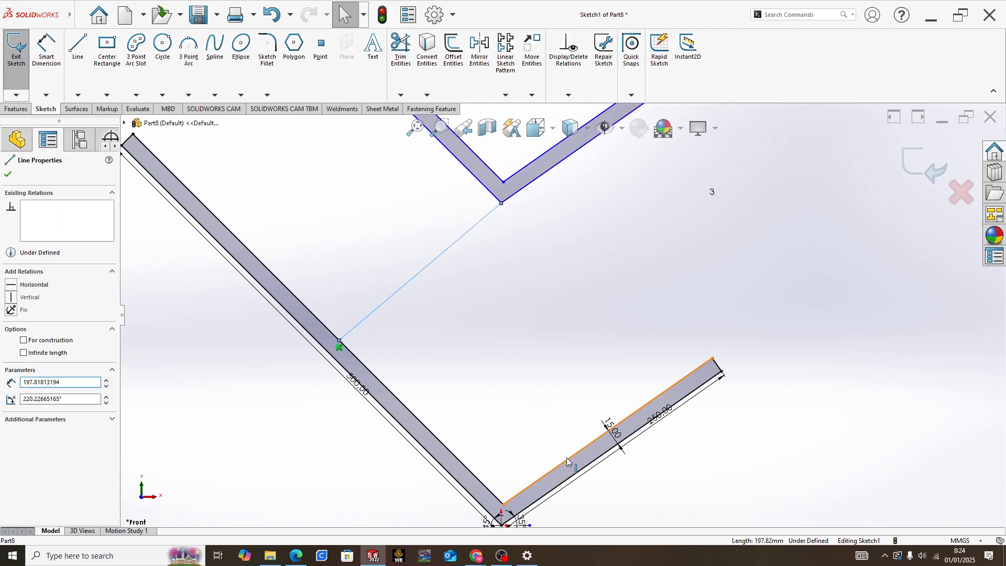
{"action": "left_click", "coordinate": [581, 449], "text": "ctrl"}
{"action": "left_click", "coordinate": [660, 412]}
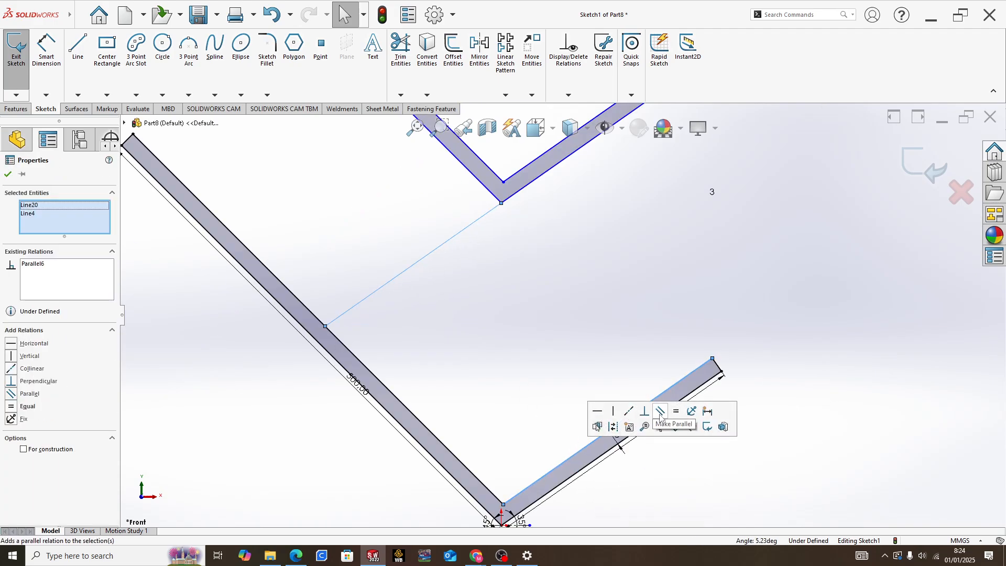
{"action": "left_click", "coordinate": [451, 322]}
{"action": "scroll", "coordinate": [451, 311], "scroll_direction": "up", "scroll_amount": 2}
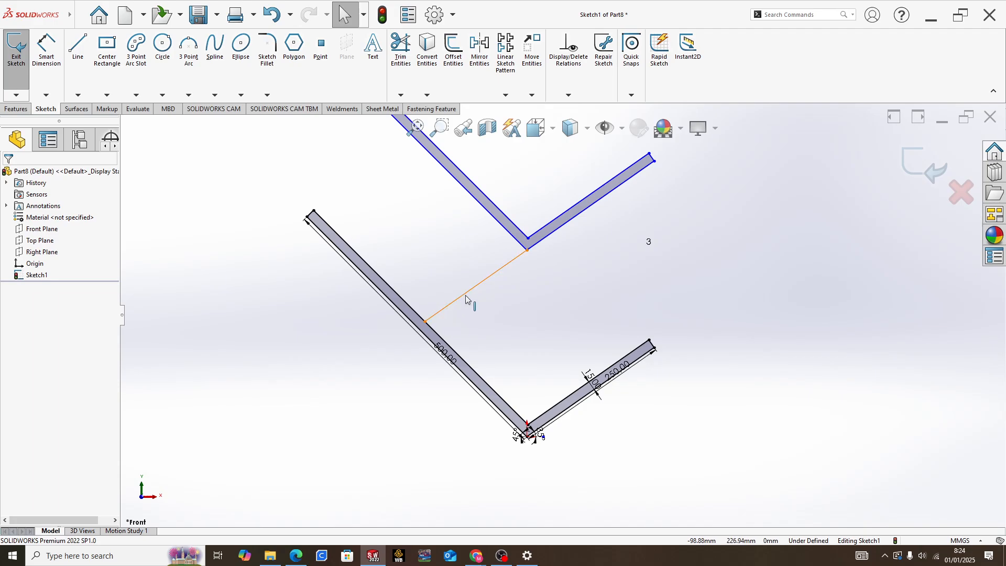
Step: Draw a second line about 215 mm long from the middle V's inner corner to the upper edge of the lowest V's long arm
{"action": "scroll", "coordinate": [466, 266], "scroll_direction": "down", "scroll_amount": 3}
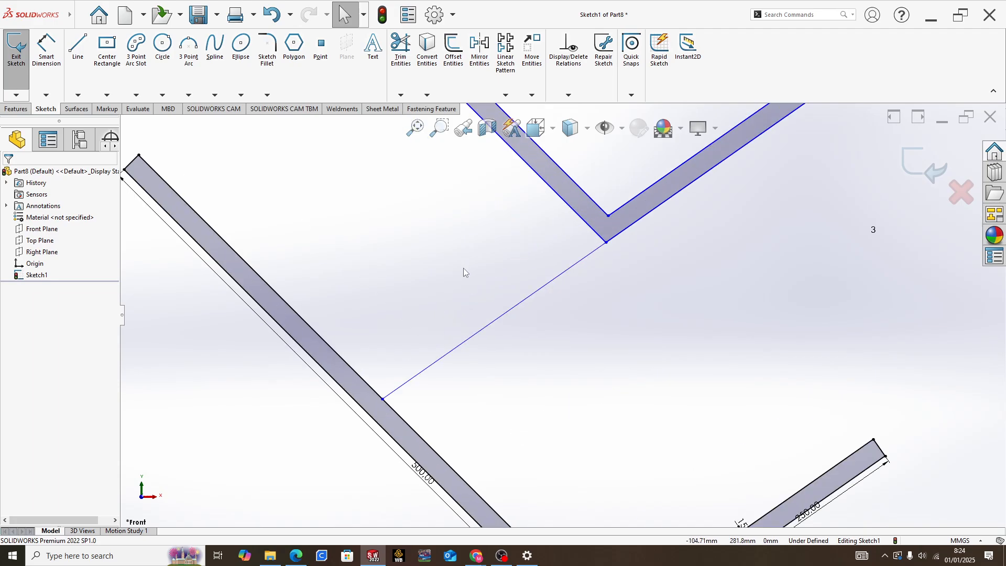
{"action": "key", "text": "l"}
{"action": "left_click", "coordinate": [608, 216]}
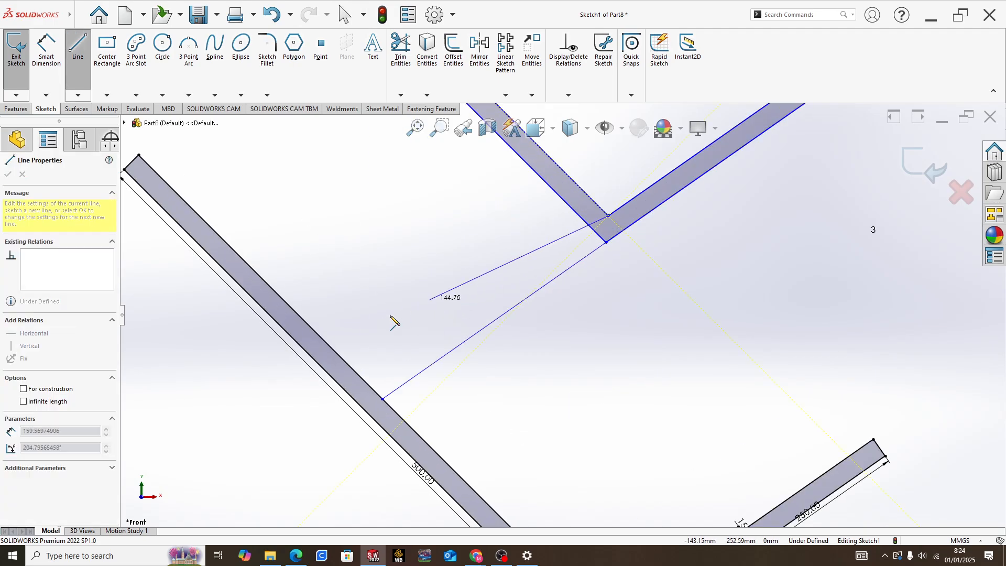
{"action": "left_click", "coordinate": [368, 385]}
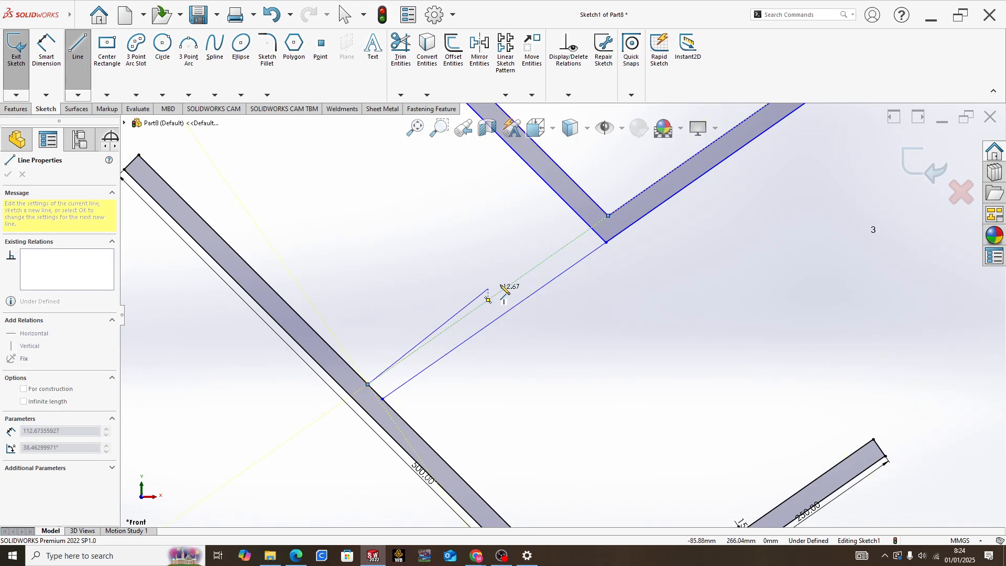
{"action": "key", "text": "Escape"}
Step: Make the two connecting lines between the lowest and middle V profiles parallel to each other
{"action": "left_click", "coordinate": [436, 340]}
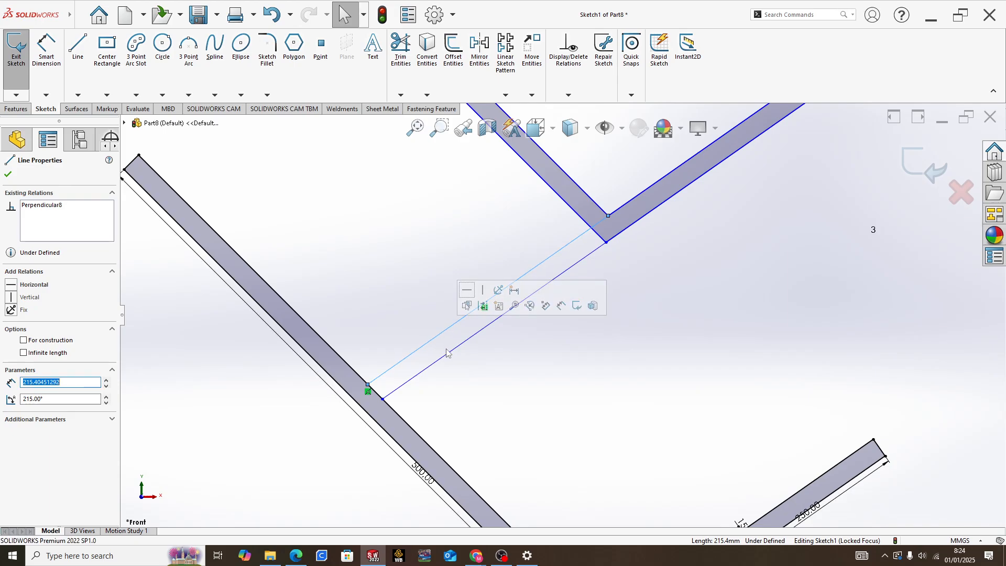
{"action": "left_click", "coordinate": [448, 353], "text": "ctrl"}
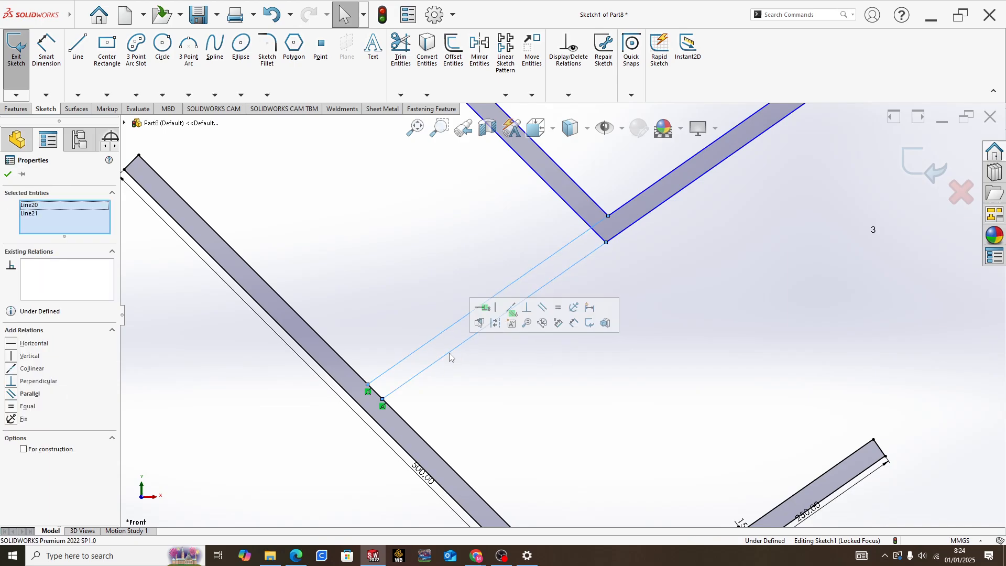
{"action": "left_click", "coordinate": [543, 308]}
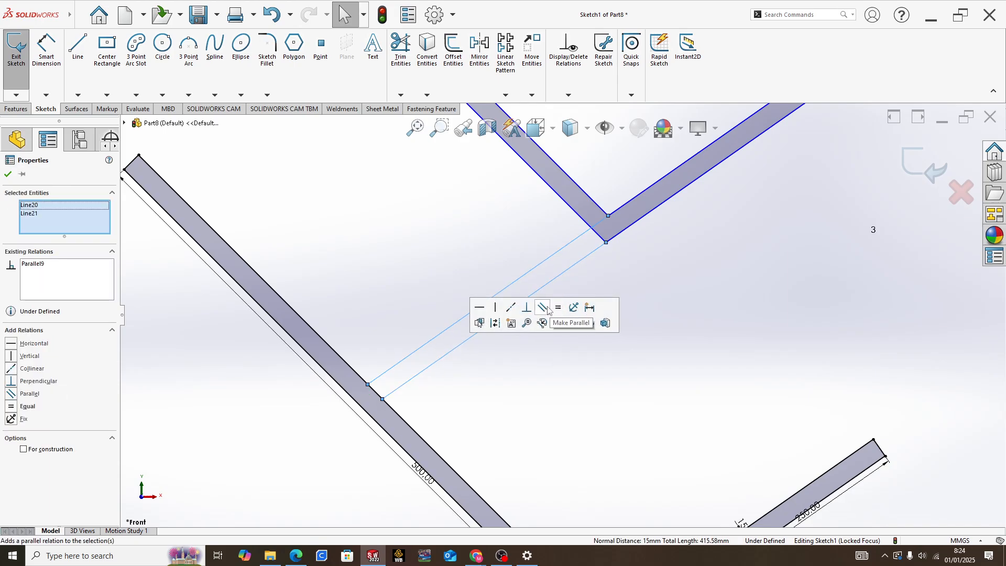
{"action": "left_click", "coordinate": [607, 274]}
Step: Draw a line about 198 mm long from the top V's outer corner to the upper edge of the middle V's long arm and select it
{"action": "scroll", "coordinate": [589, 285], "scroll_direction": "up", "scroll_amount": 5}
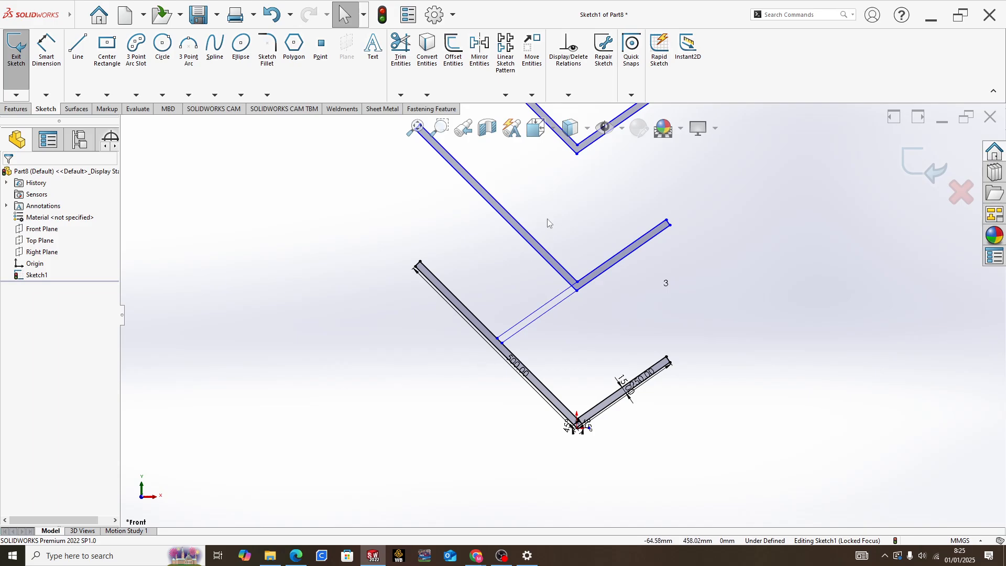
{"action": "scroll", "coordinate": [542, 224], "scroll_direction": "up", "scroll_amount": 4}
{"action": "scroll", "coordinate": [540, 225], "scroll_direction": "down", "scroll_amount": 4}
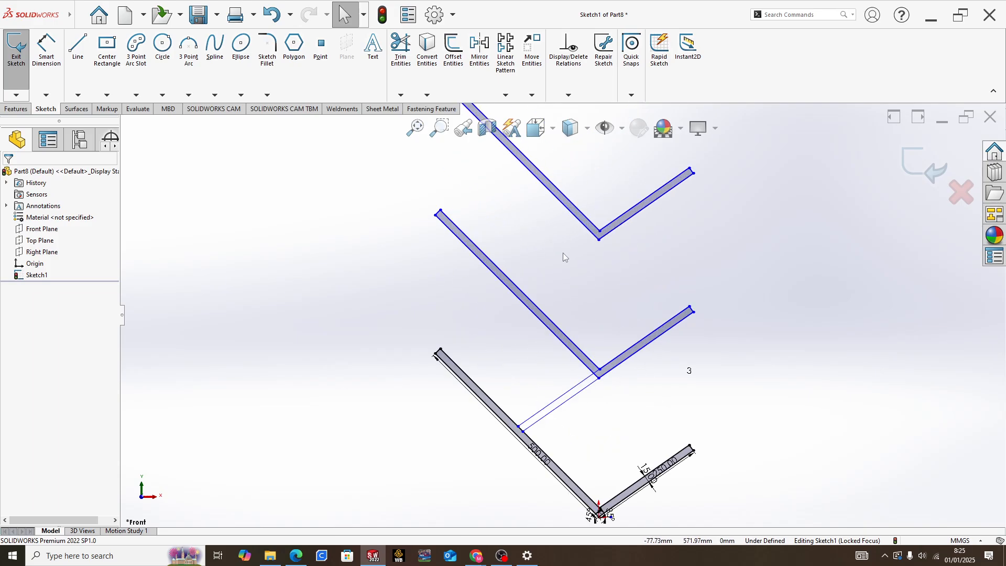
{"action": "key", "text": "l"}
{"action": "scroll", "coordinate": [590, 269], "scroll_direction": "down", "scroll_amount": 3}
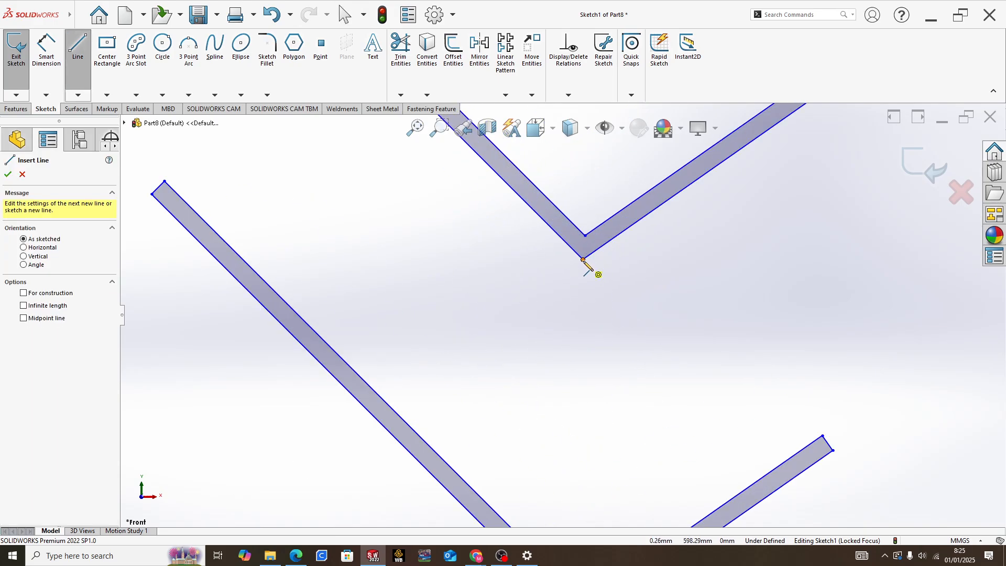
{"action": "left_click", "coordinate": [583, 260]}
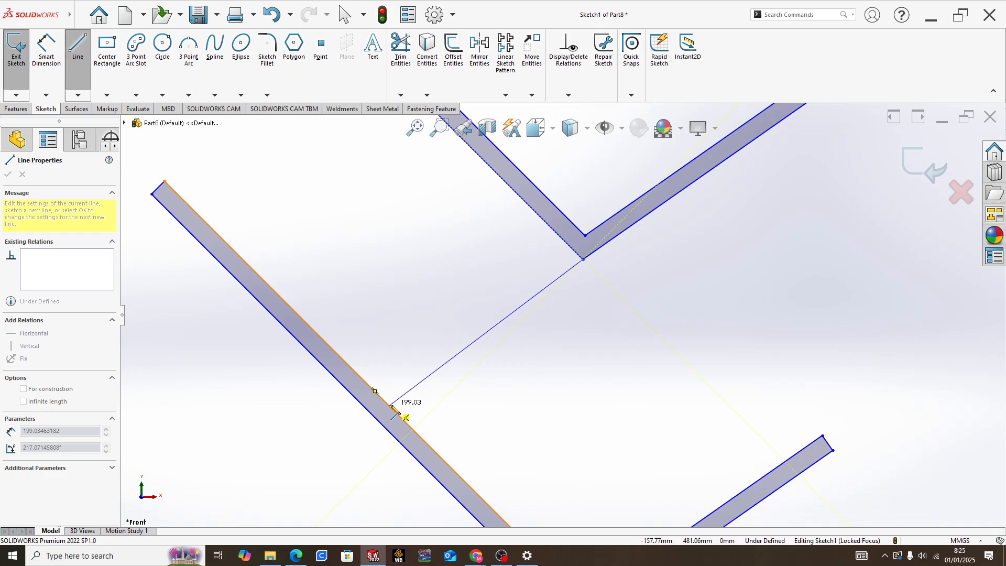
{"action": "left_click", "coordinate": [393, 409]}
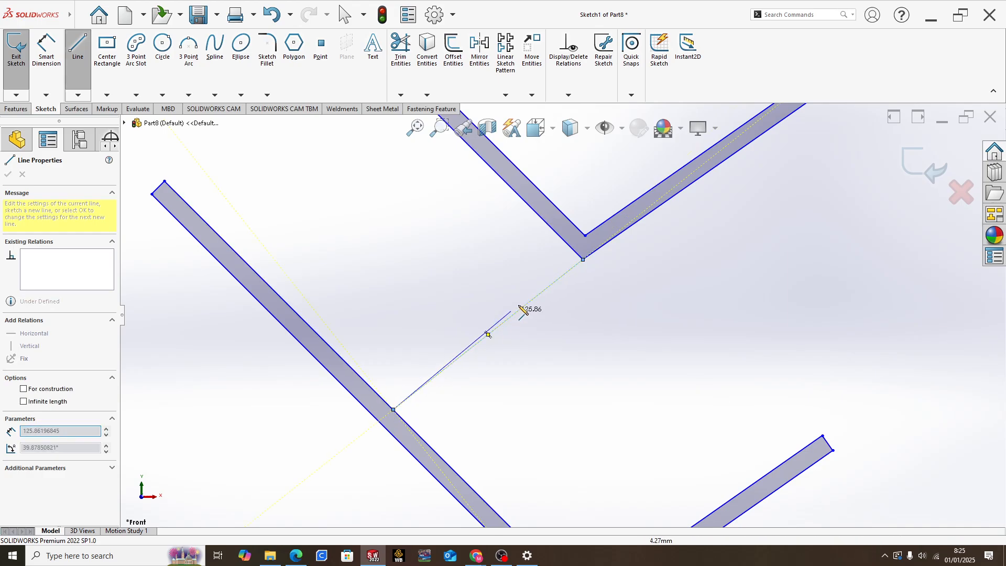
{"action": "key", "text": "Escape"}
{"action": "left_click", "coordinate": [527, 305]}
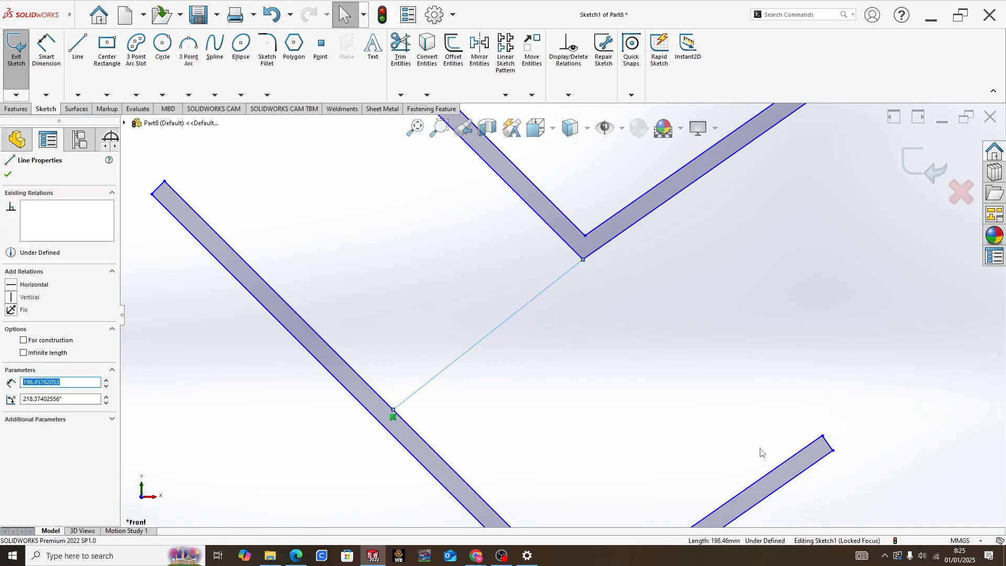
Step: Make the new connecting line parallel to the upper edge of the middle V's short arm
{"action": "left_click", "coordinate": [762, 478], "text": "ctrl"}
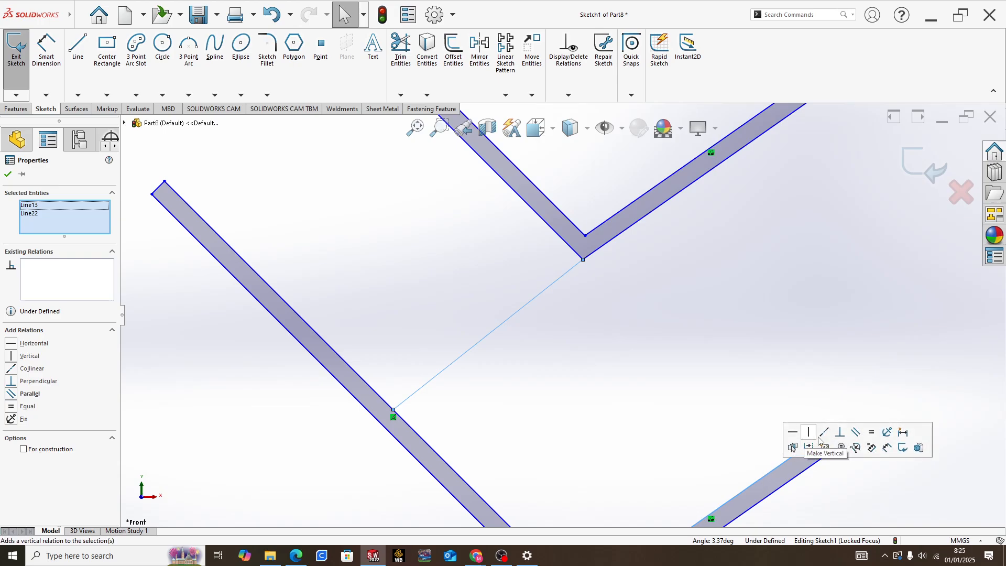
{"action": "left_click", "coordinate": [859, 436]}
{"action": "left_click", "coordinate": [555, 351]}
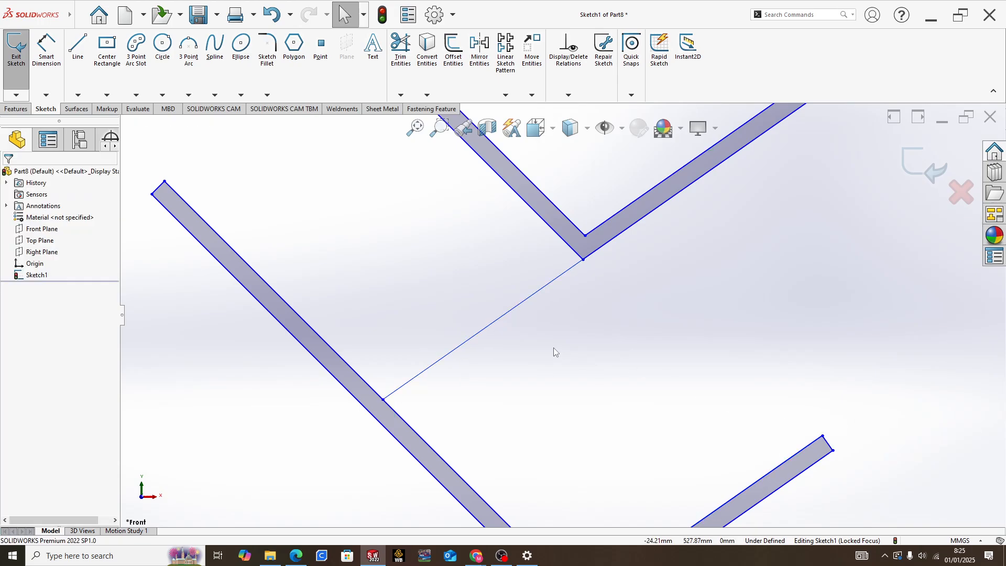
Step: Draw a second line about 217 mm long from the top V's inner corner to the upper edge of the middle V's long arm
{"action": "key", "text": "l"}
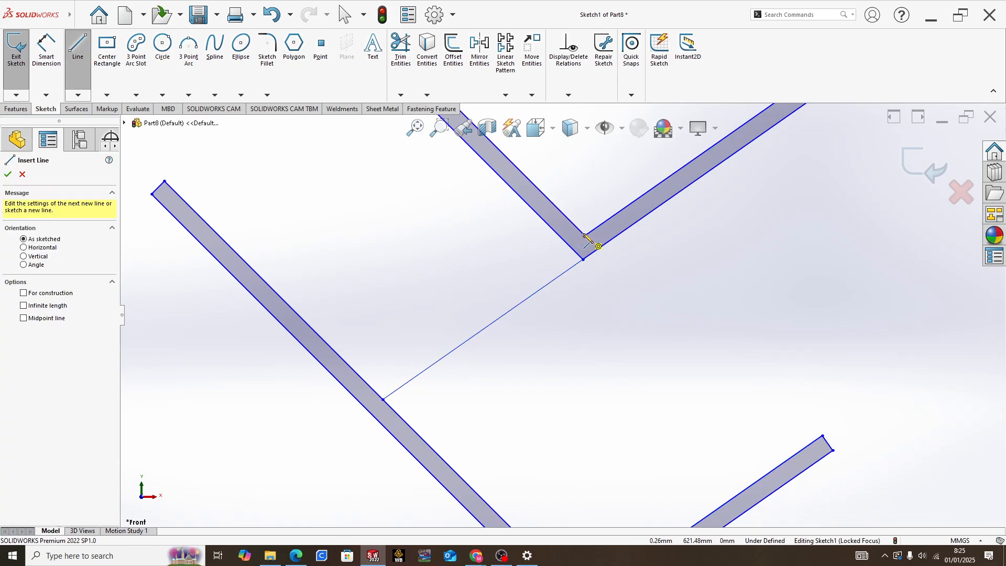
{"action": "left_click", "coordinate": [585, 237]}
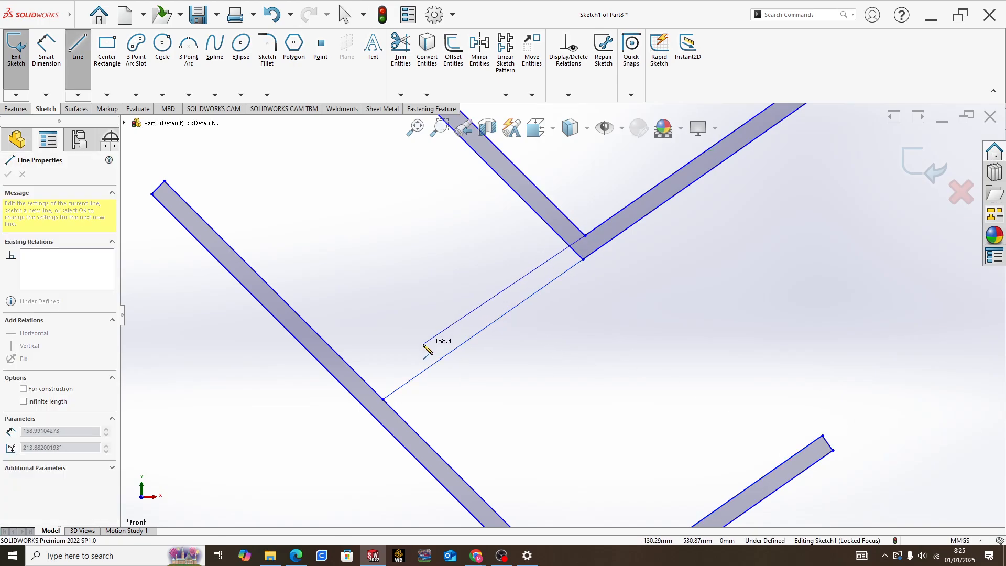
{"action": "left_click", "coordinate": [366, 384]}
{"action": "key", "text": "Escape"}
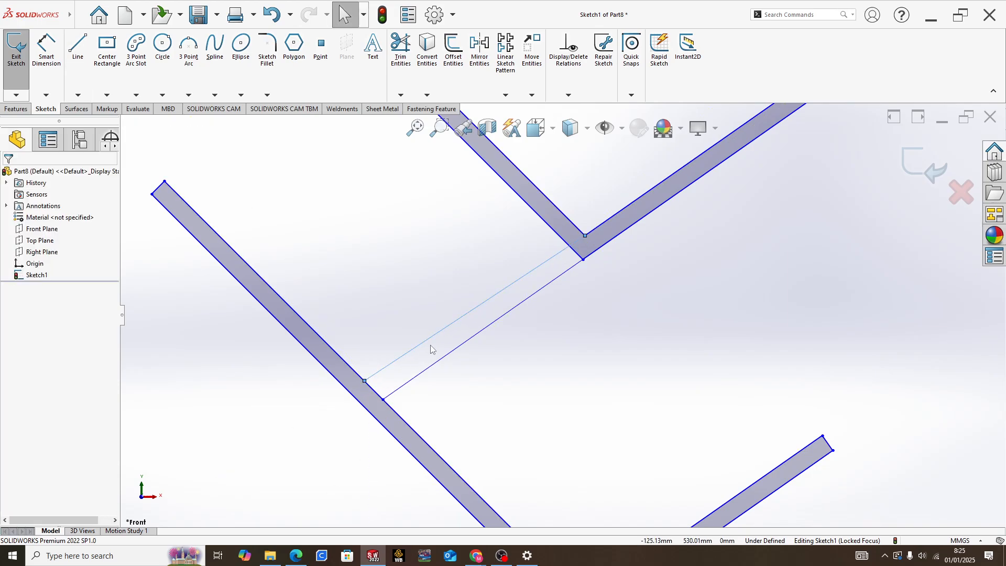
Step: Make the two connecting lines between the middle and top V profiles parallel to each other
{"action": "left_click", "coordinate": [430, 339]}
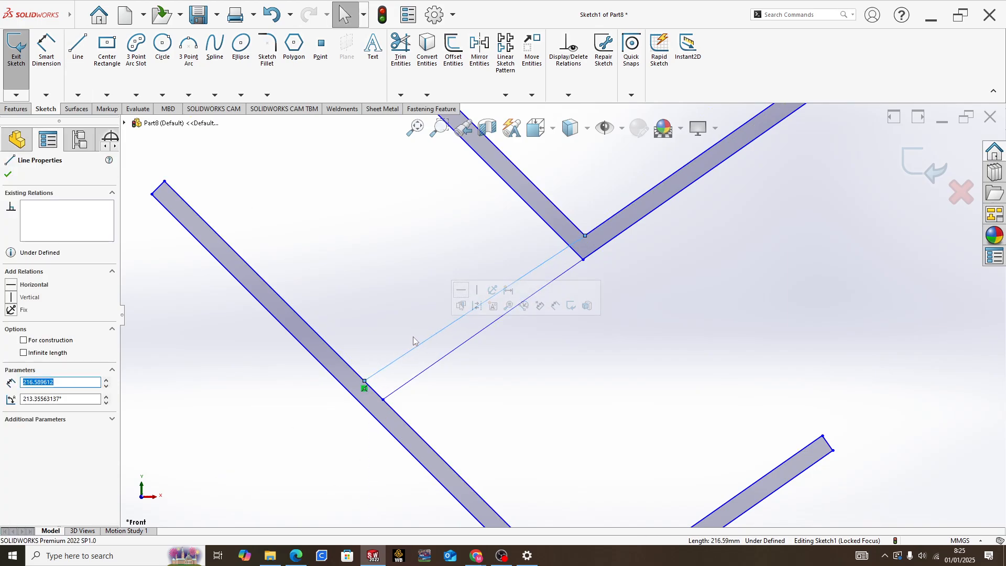
{"action": "left_click", "coordinate": [454, 350], "text": "ctrl"}
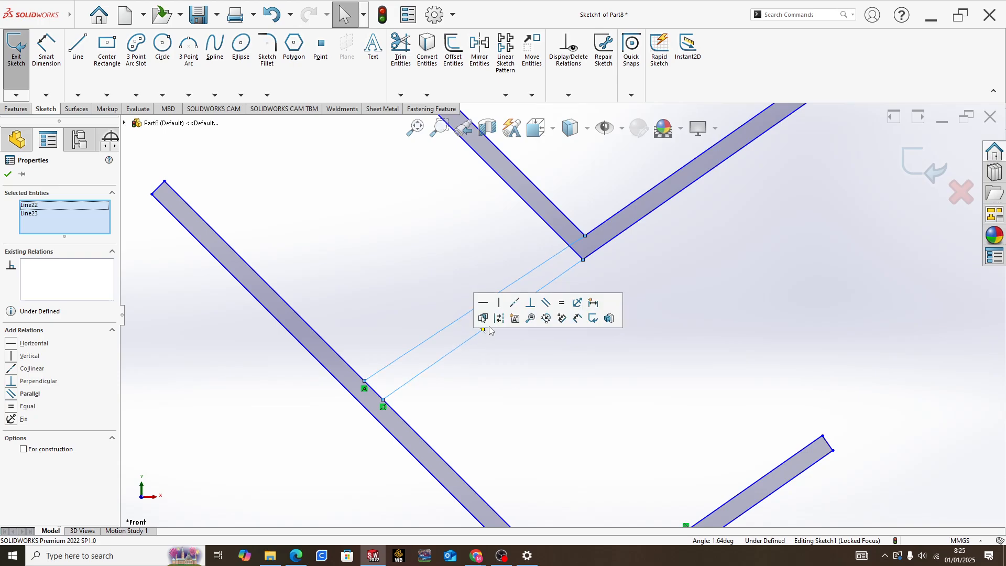
{"action": "left_click", "coordinate": [545, 303]}
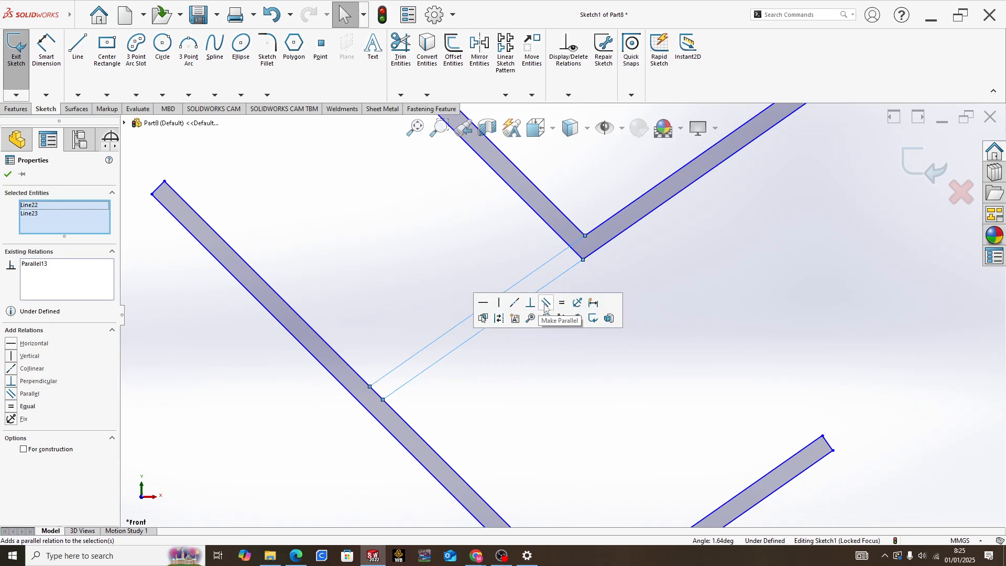
{"action": "left_click", "coordinate": [525, 360]}
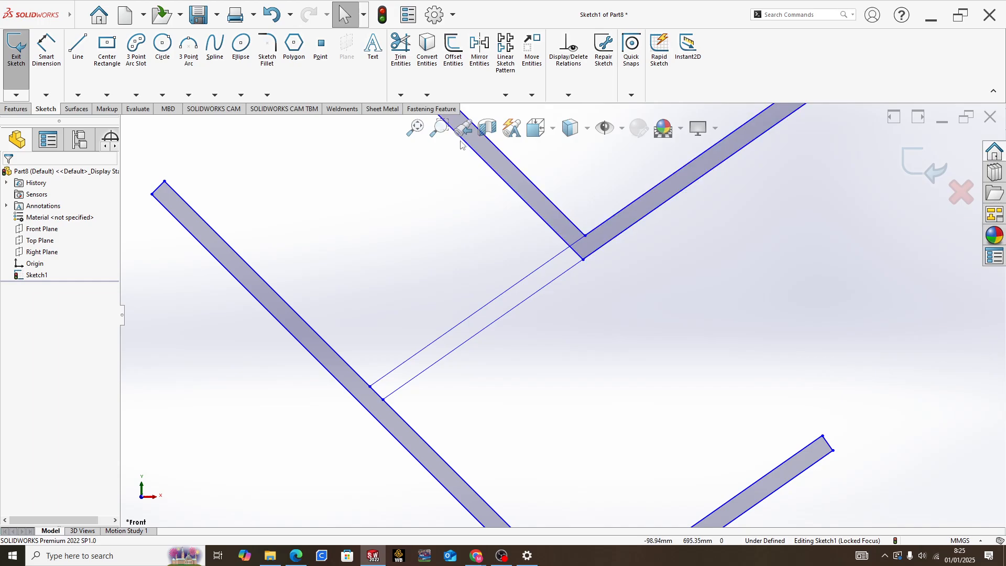
Step: Trim the overlapping segments at both junctions where the connecting lines meet the top V's corner and the middle V's long arm
{"action": "left_click", "coordinate": [401, 49]}
{"action": "scroll", "coordinate": [584, 246], "scroll_direction": "down", "scroll_amount": 3}
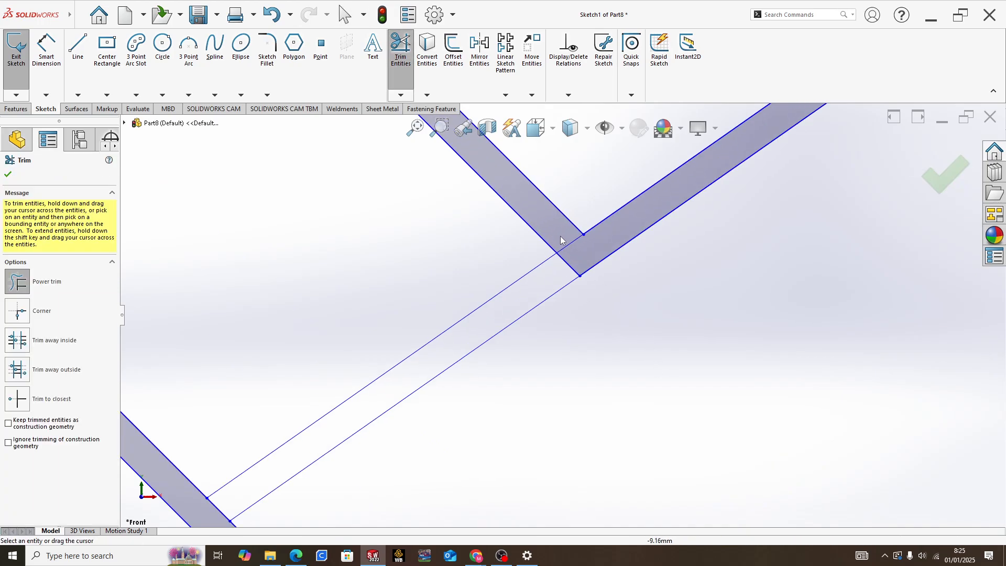
{"action": "left_click_drag", "start_coordinate": [572, 242], "coordinate": [568, 265]}
{"action": "scroll", "coordinate": [560, 277], "scroll_direction": "up", "scroll_amount": 3}
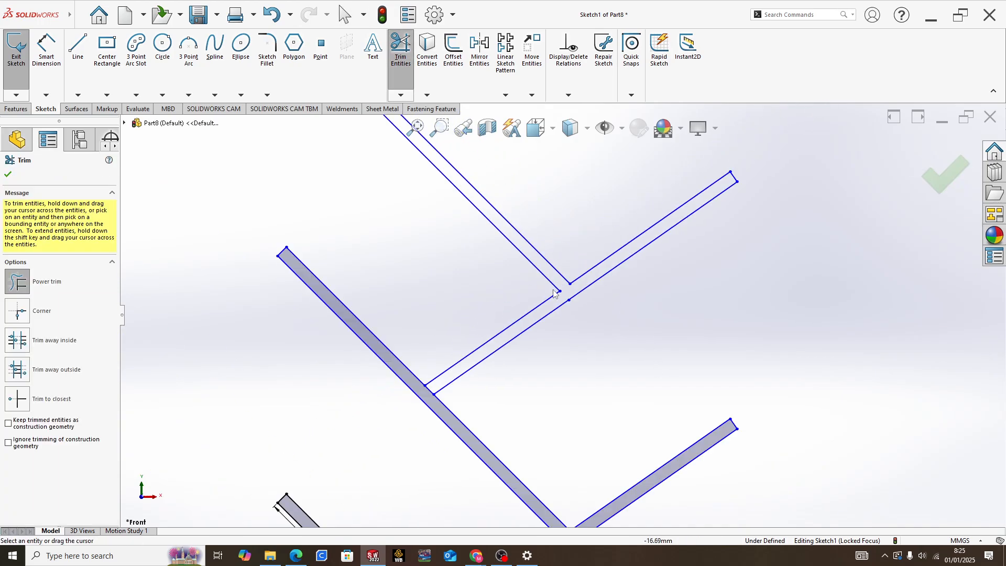
{"action": "scroll", "coordinate": [412, 388], "scroll_direction": "down", "scroll_amount": 3}
{"action": "left_click_drag", "start_coordinate": [444, 359], "coordinate": [439, 370]}
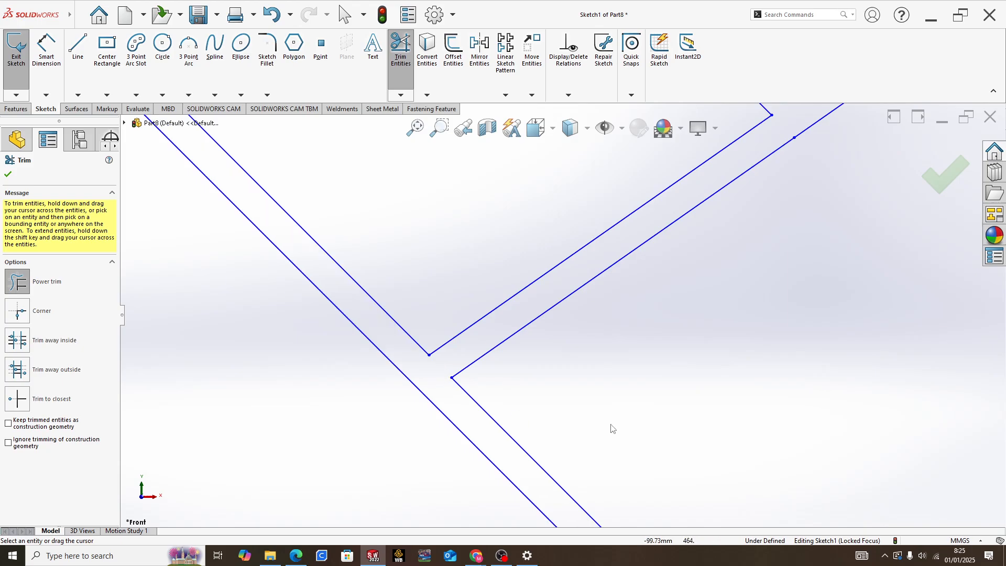
Step: Trim the overlapping segments where the lower connecting lines meet the middle V's corner and the lowest V's long arm
{"action": "scroll", "coordinate": [610, 425], "scroll_direction": "up", "scroll_amount": 5}
{"action": "scroll", "coordinate": [570, 398], "scroll_direction": "down", "scroll_amount": 3}
{"action": "scroll", "coordinate": [645, 372], "scroll_direction": "down", "scroll_amount": 1}
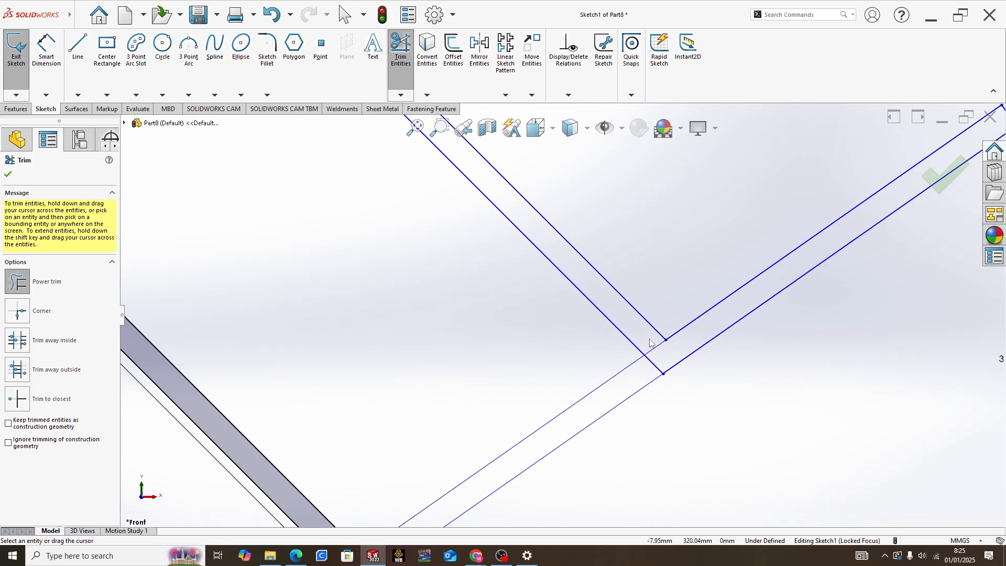
{"action": "left_click_drag", "start_coordinate": [653, 346], "coordinate": [648, 367]}
{"action": "scroll", "coordinate": [529, 461], "scroll_direction": "up", "scroll_amount": 2}
{"action": "scroll", "coordinate": [433, 466], "scroll_direction": "down", "scroll_amount": 3}
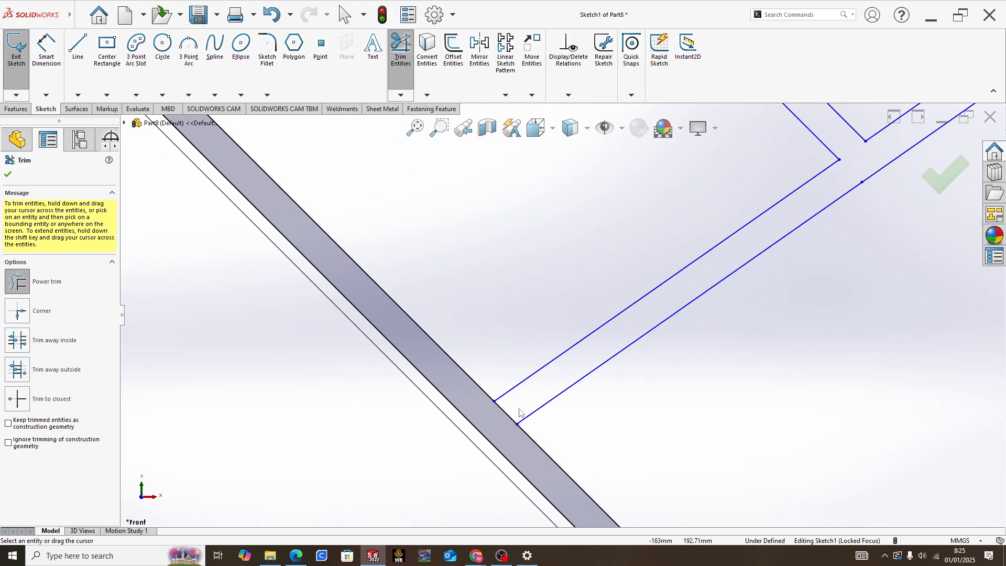
{"action": "left_click_drag", "start_coordinate": [518, 409], "coordinate": [512, 419]}
{"action": "scroll", "coordinate": [526, 419], "scroll_direction": "up", "scroll_amount": 5}
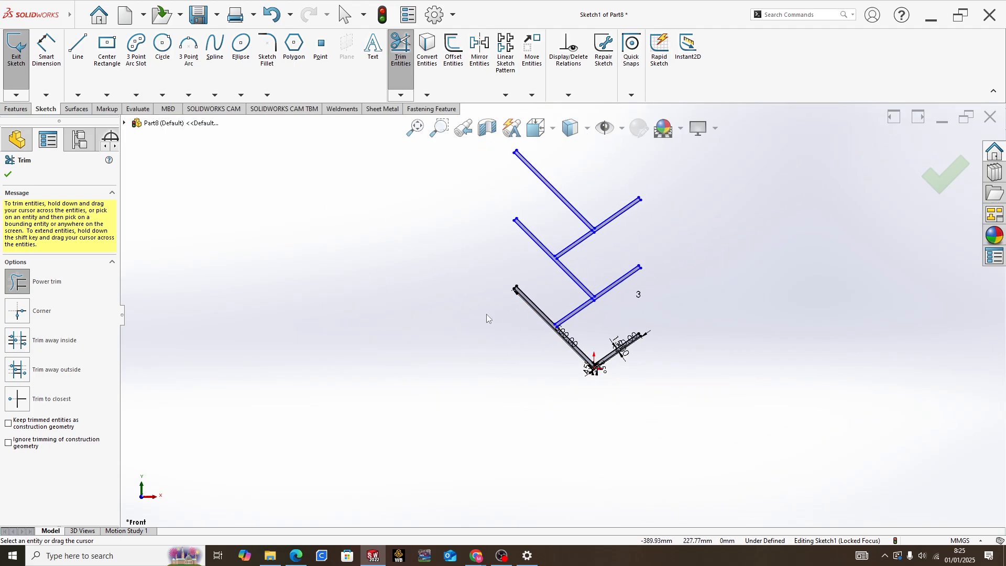
{"action": "scroll", "coordinate": [629, 341], "scroll_direction": "down", "scroll_amount": 4}
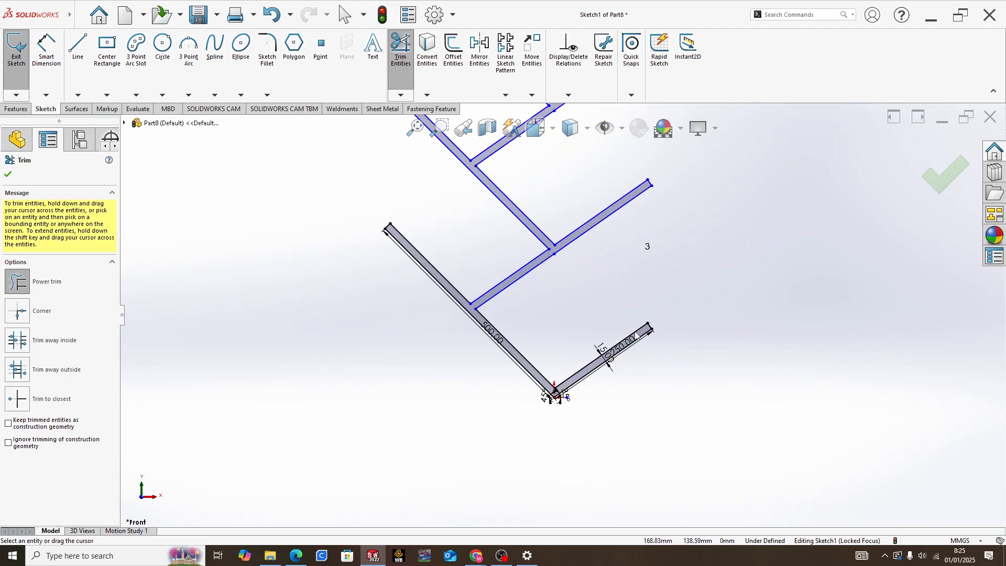
Step: Check the PDF drawing and try to dimension the end edge of the lowest V's short arm
{"action": "key", "text": "alt+Tab"}
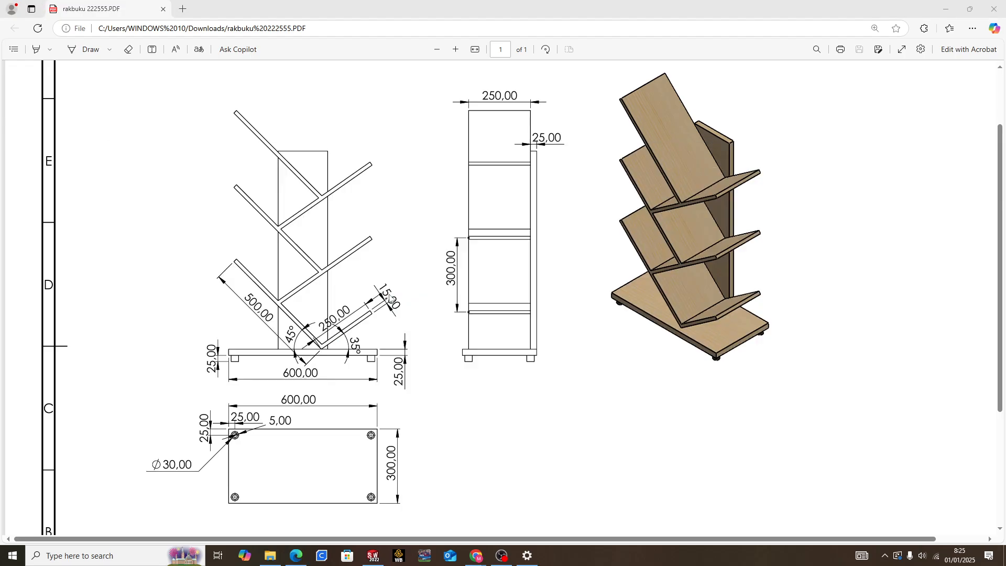
{"action": "key", "text": "alt+Tab"}
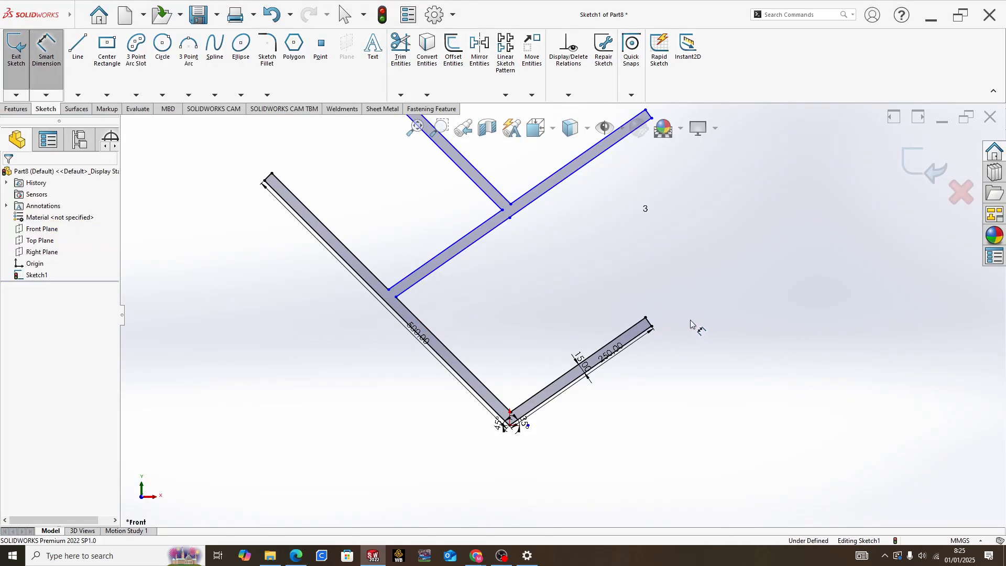
{"action": "left_click", "coordinate": [658, 318]}
{"action": "left_click", "coordinate": [658, 316]}
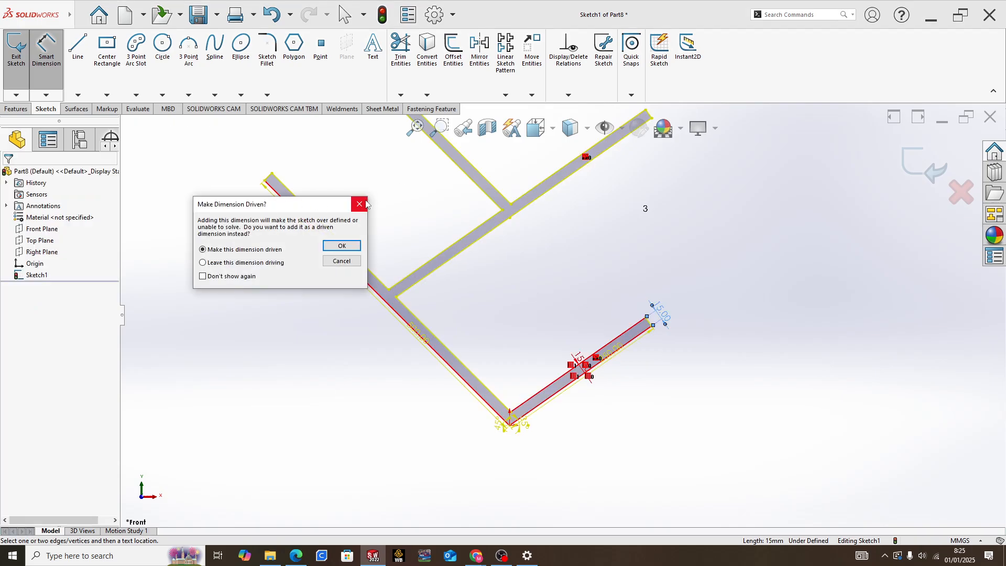
{"action": "left_click", "coordinate": [359, 203]}
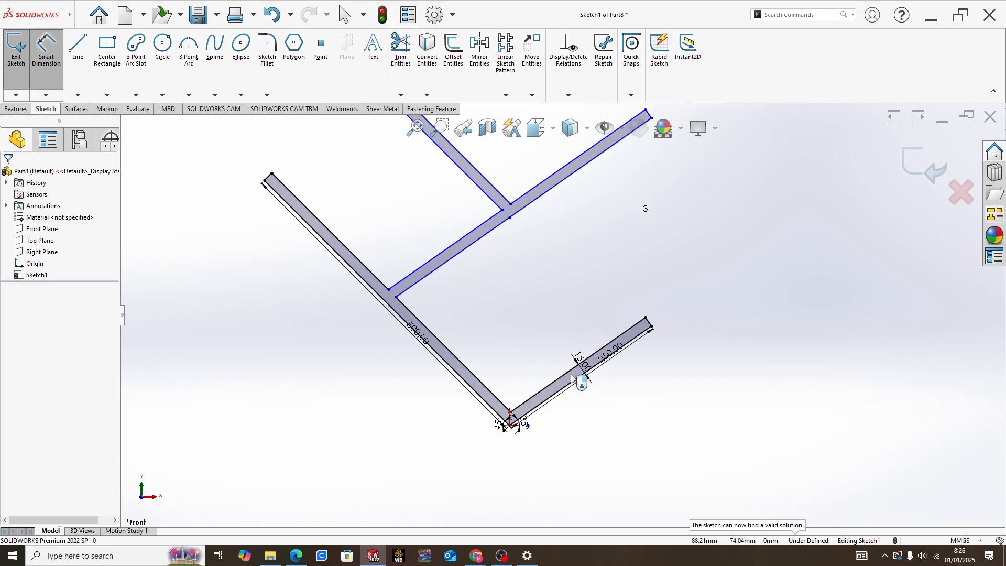
Step: Check the shelf depth in the PDF drawing and extrude the shelf profile 250 mm with a Mid Plane end condition
{"action": "key", "text": "alt+Tab"}
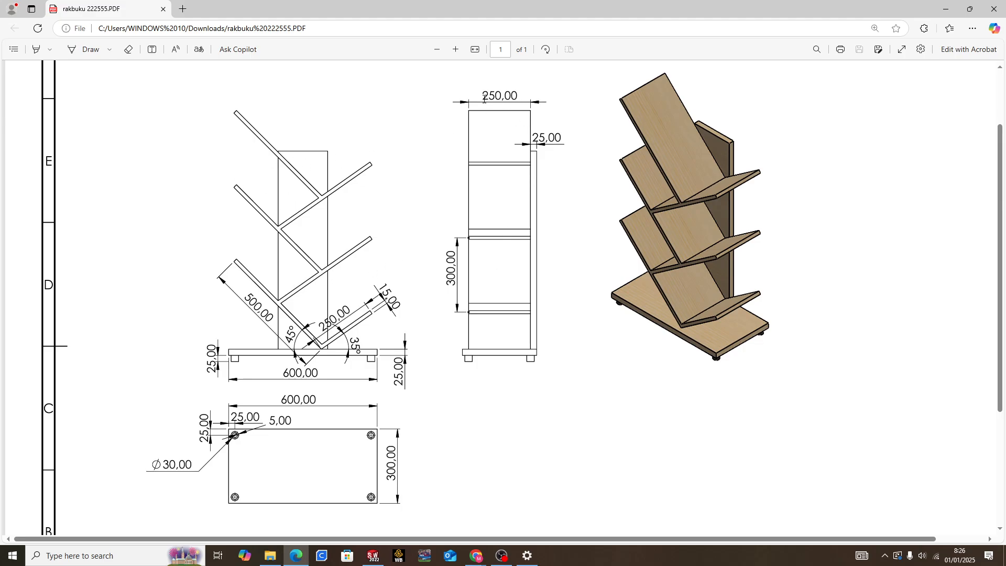
{"action": "key", "text": "alt+Tab"}
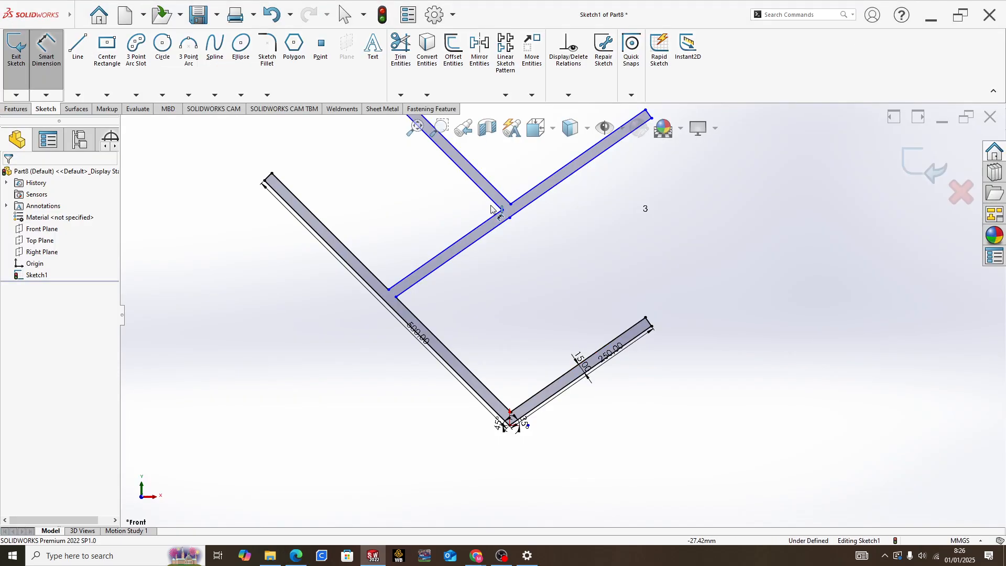
{"action": "left_click", "coordinate": [25, 109]}
{"action": "left_click", "coordinate": [25, 84]}
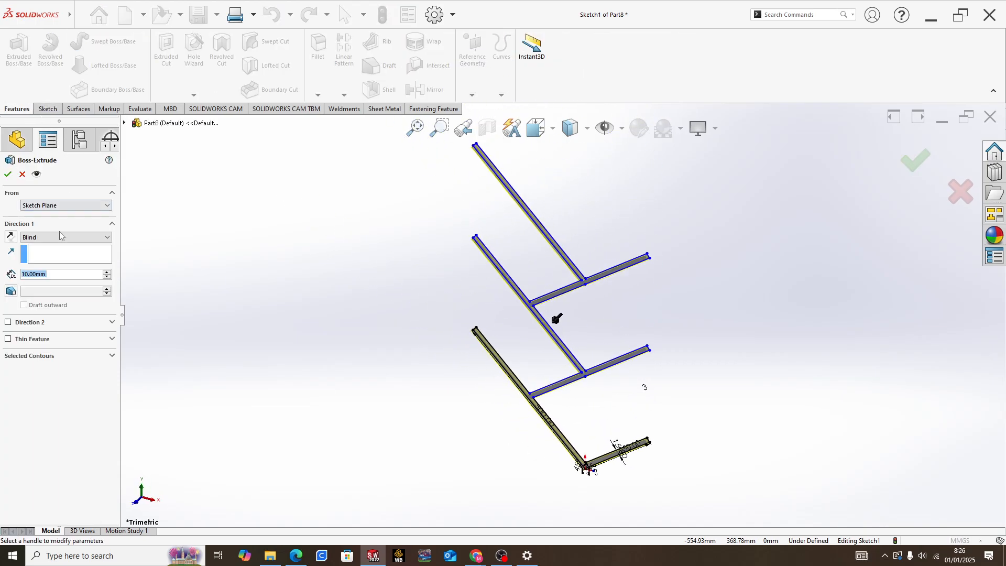
{"action": "left_click", "coordinate": [59, 235]}
{"action": "left_click", "coordinate": [64, 262]}
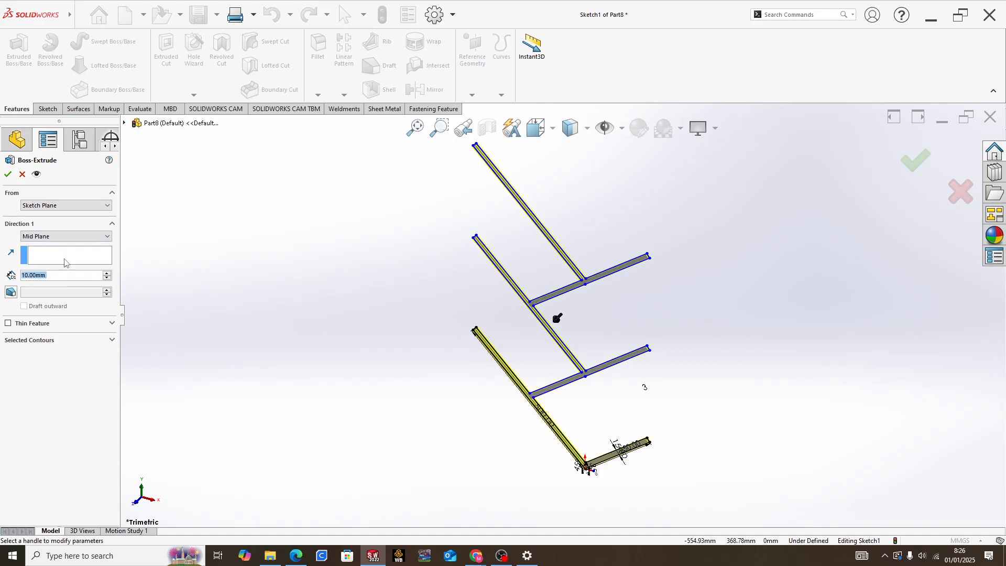
{"action": "type", "text": "25"}
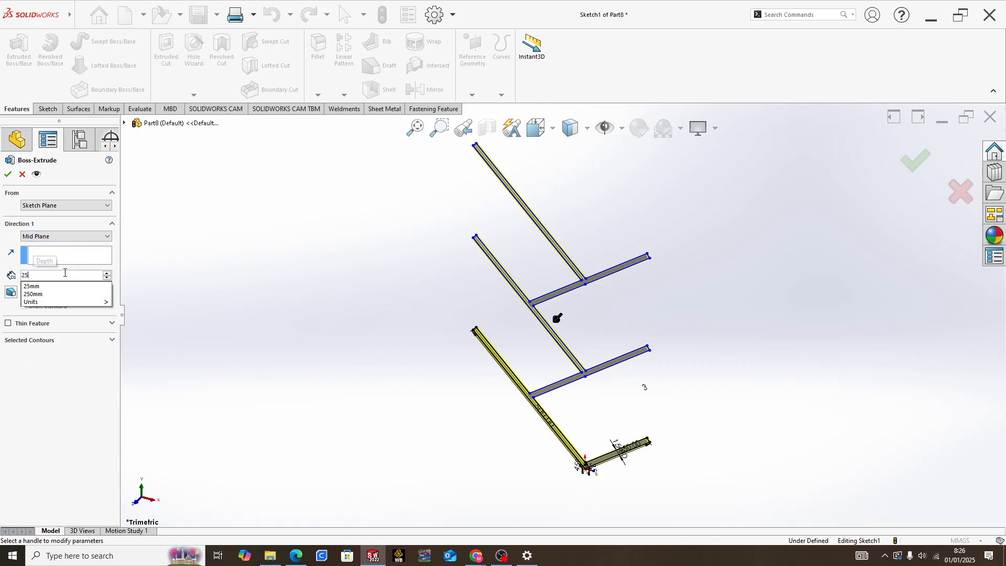
{"action": "type", "text": "0"}
{"action": "key", "text": "Return"}
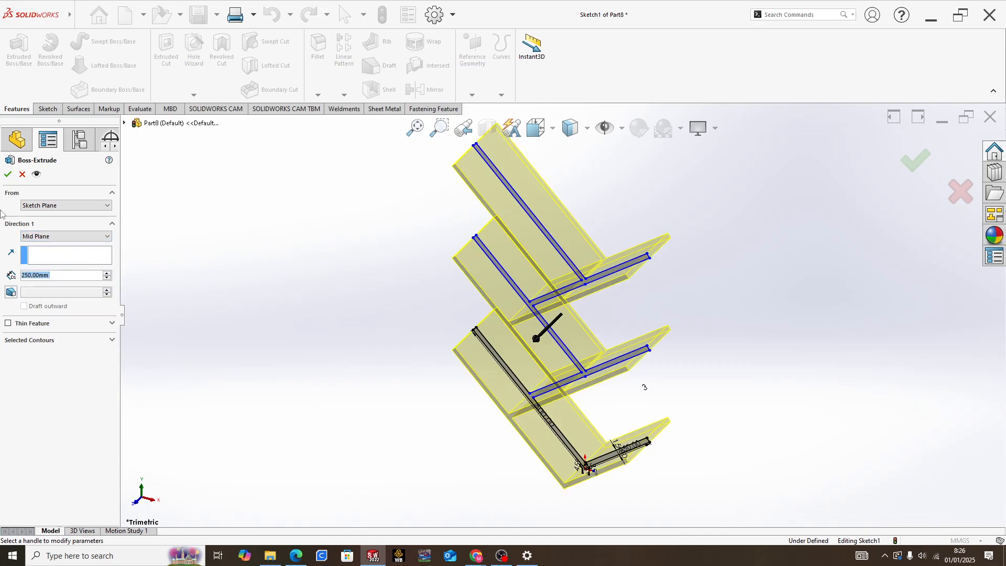
{"action": "left_click", "coordinate": [8, 173]}
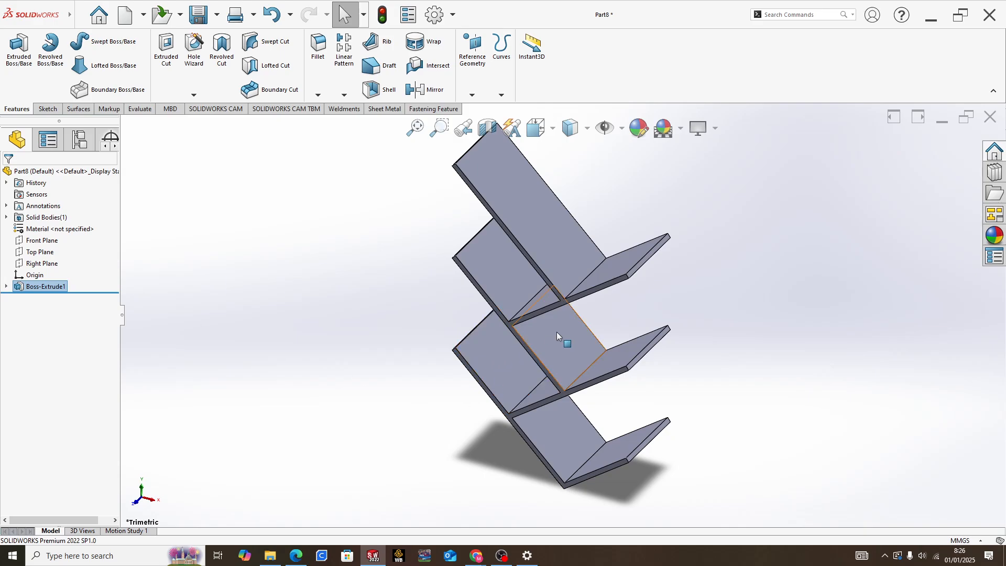
Step: Consult the PDF drawing for the base dimensions and start a new sketch on the Top Plane
{"action": "middle_click_drag", "start_coordinate": [560, 302], "coordinate": [583, 319]}
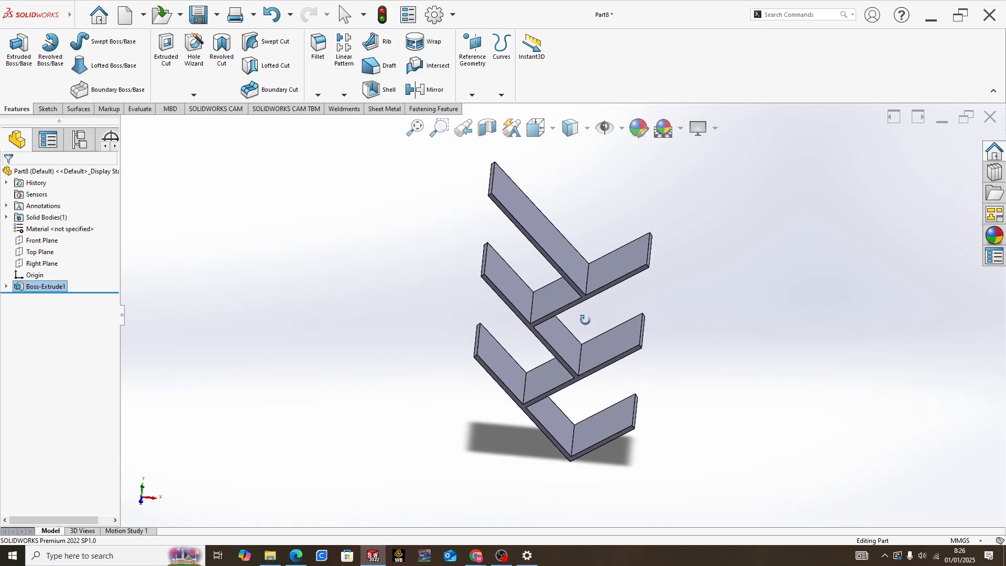
{"action": "key", "text": "alt+Tab"}
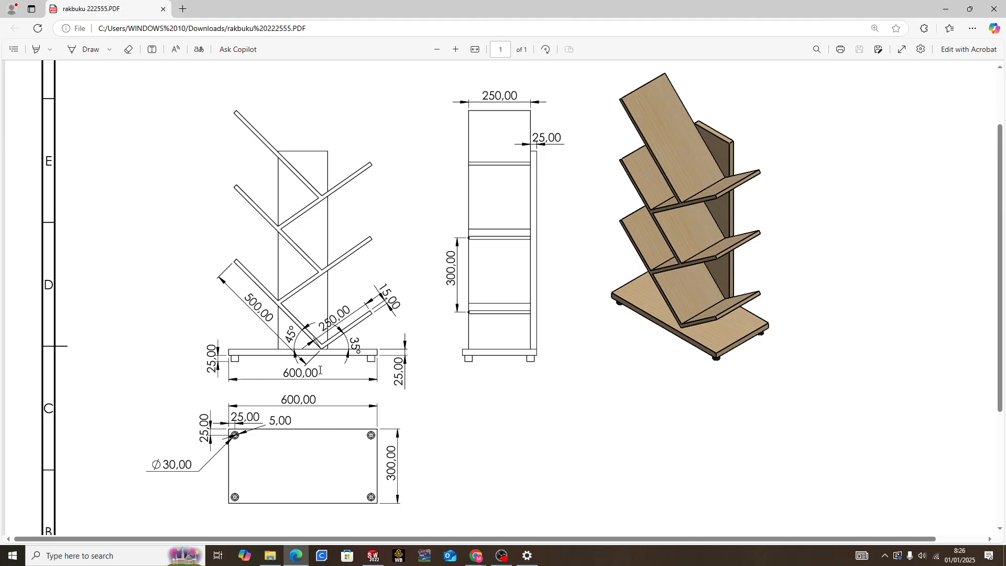
{"action": "key", "text": "alt+Tab"}
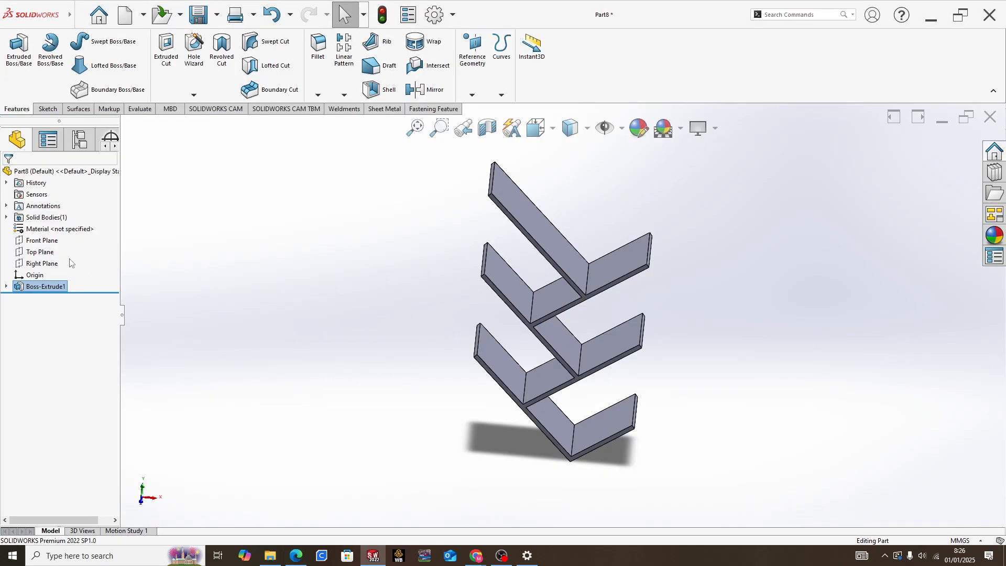
{"action": "right_click", "coordinate": [40, 252]}
{"action": "left_click", "coordinate": [46, 240]}
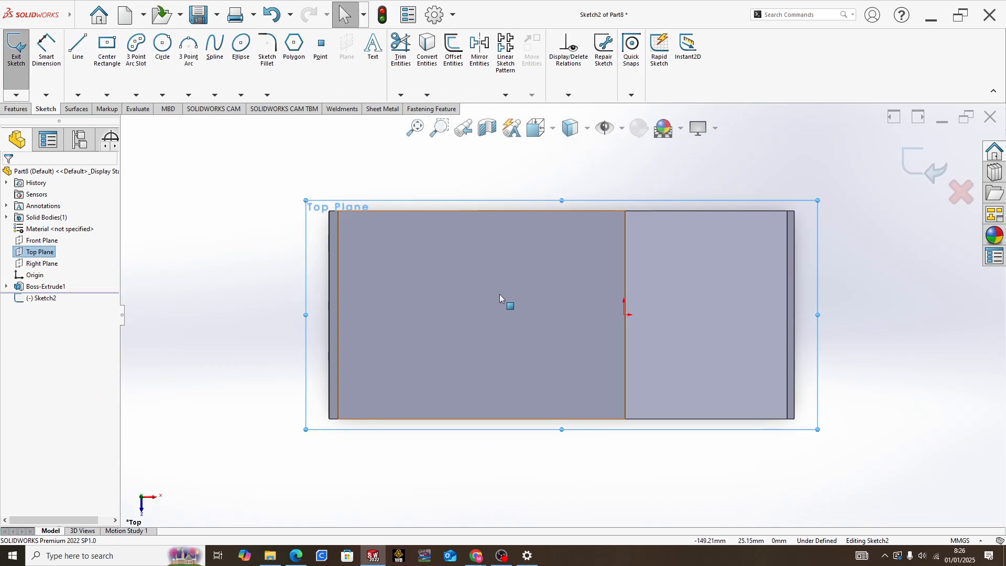
{"action": "left_click", "coordinate": [78, 95]}
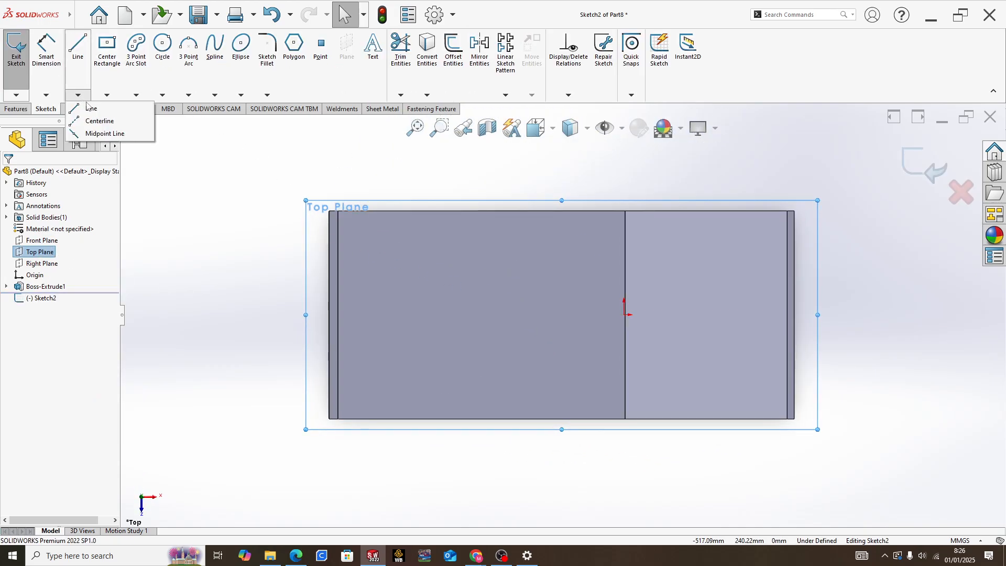
{"action": "left_click", "coordinate": [99, 122]}
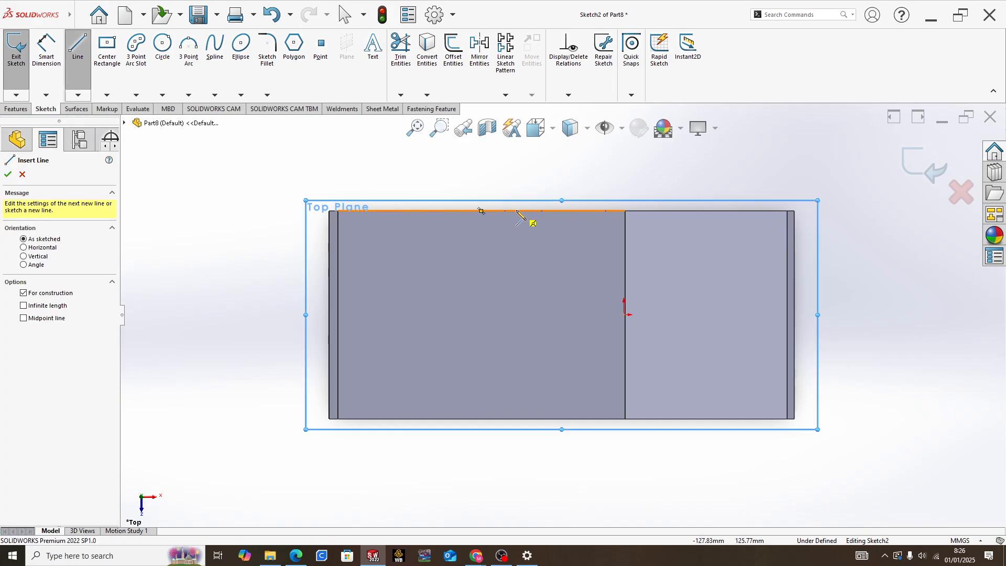
{"action": "left_click", "coordinate": [481, 210]}
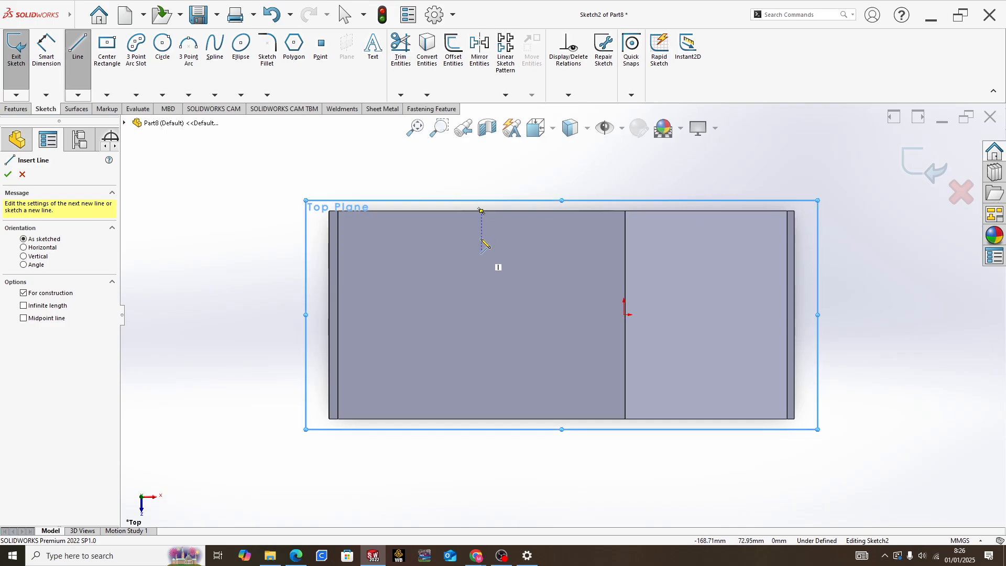
{"action": "left_click", "coordinate": [480, 210]}
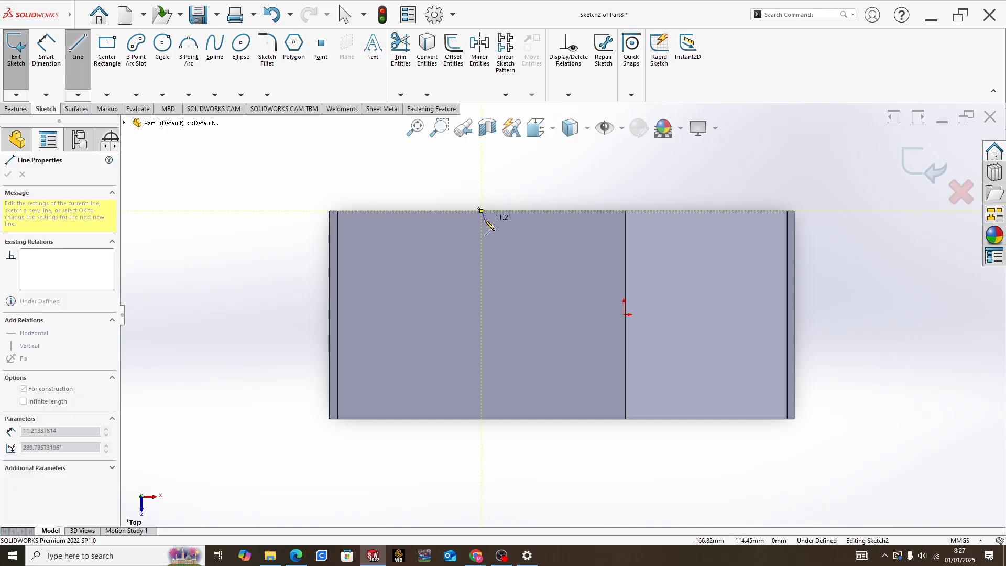
{"action": "middle_click_drag", "start_coordinate": [487, 223], "coordinate": [485, 225]}
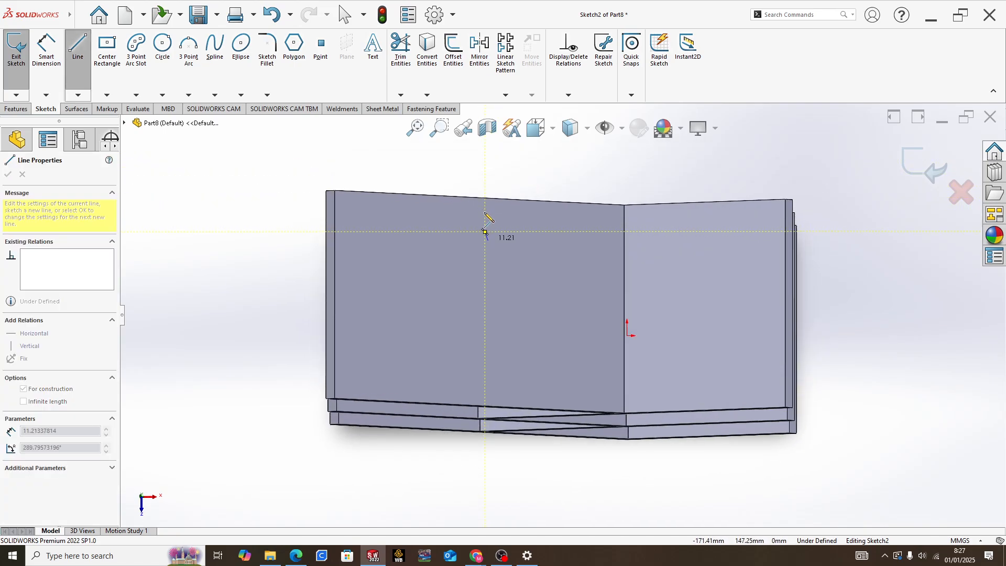
{"action": "key", "text": "Escape"}
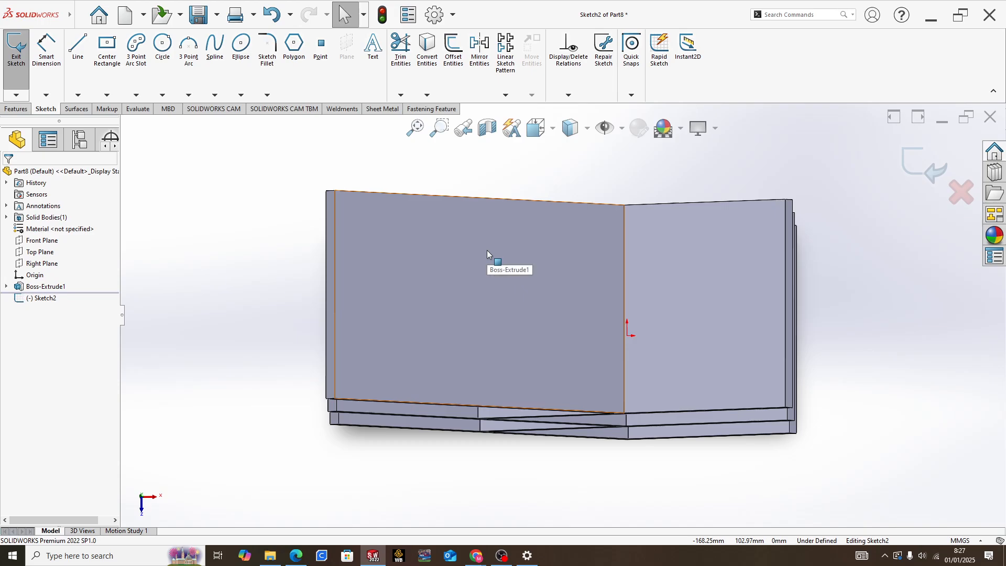
{"action": "key", "text": "space"}
{"action": "left_click", "coordinate": [483, 306]}
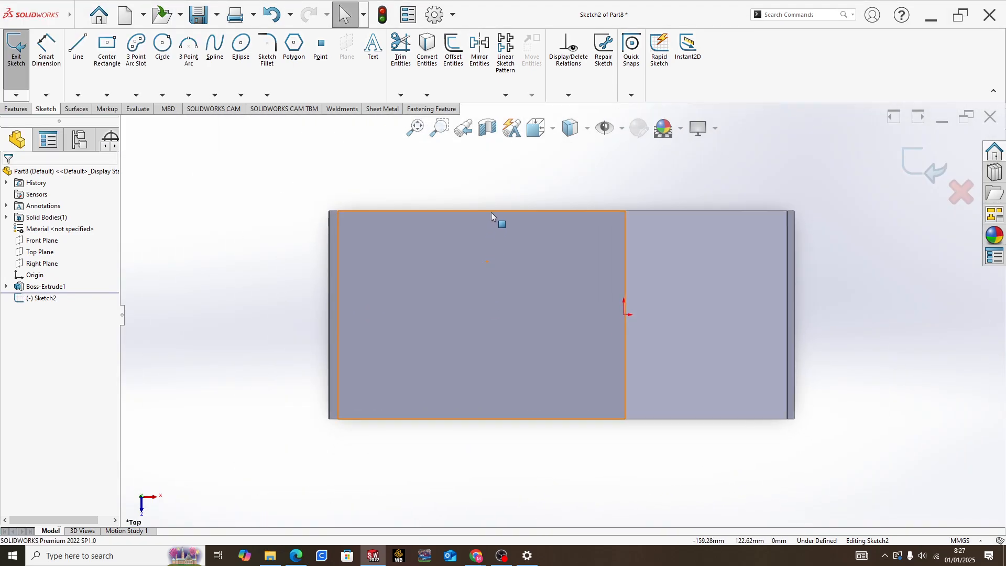
Step: Draw a horizontal construction centerline across the shelves, joining the midpoints of the two outer end edges
{"action": "left_click", "coordinate": [77, 94]}
{"action": "left_click", "coordinate": [101, 122]}
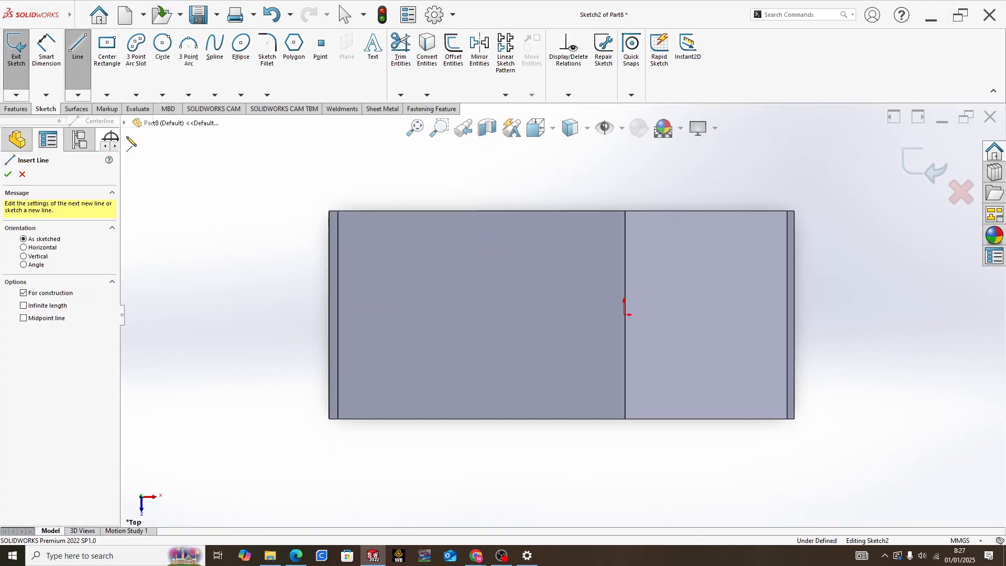
{"action": "left_click", "coordinate": [329, 314]}
{"action": "left_click", "coordinate": [793, 314]}
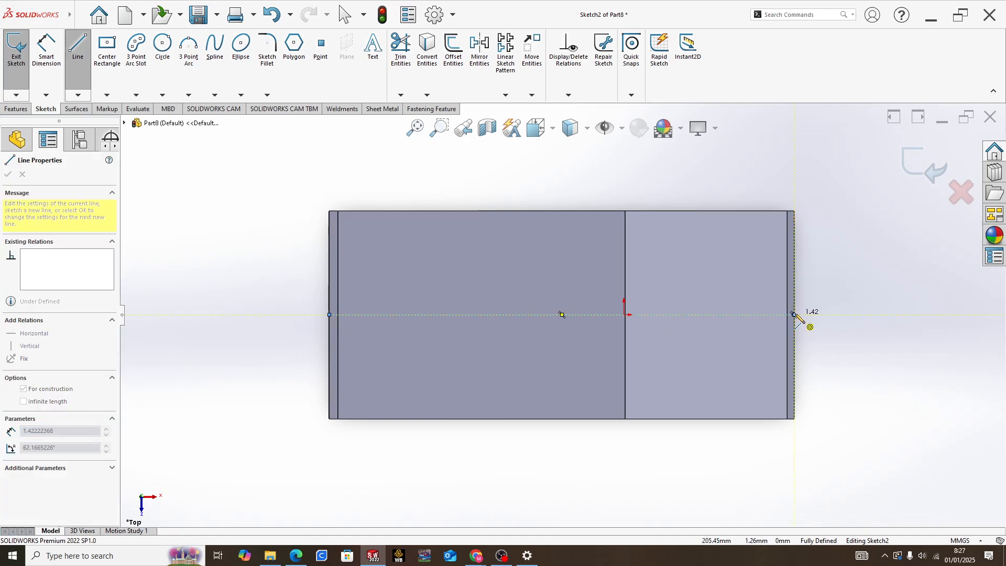
{"action": "key", "text": "Escape"}
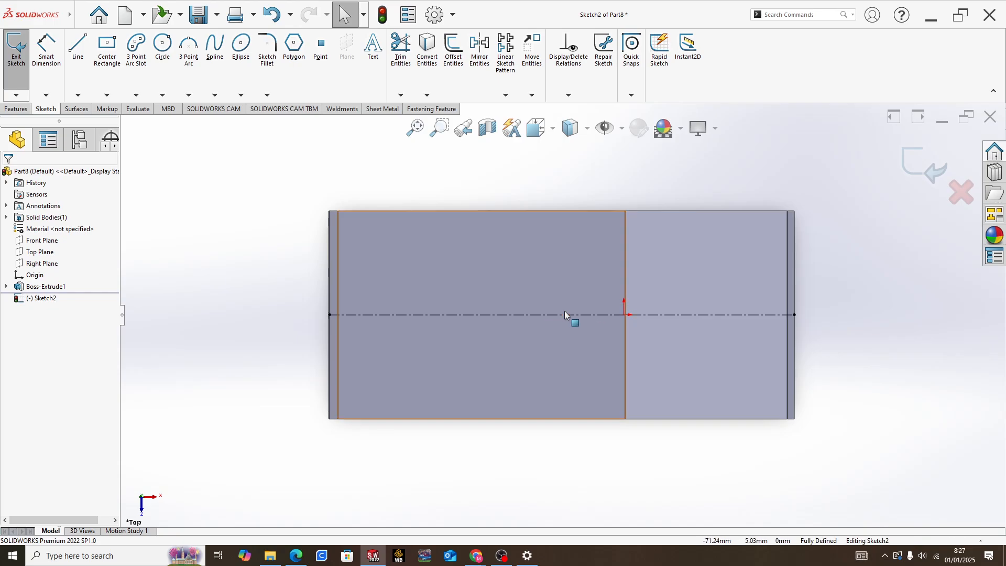
Step: Sketch a center rectangle of about 625 by 303 mm around the shelves, centred on the centerline's midpoint
{"action": "left_click", "coordinate": [108, 49]}
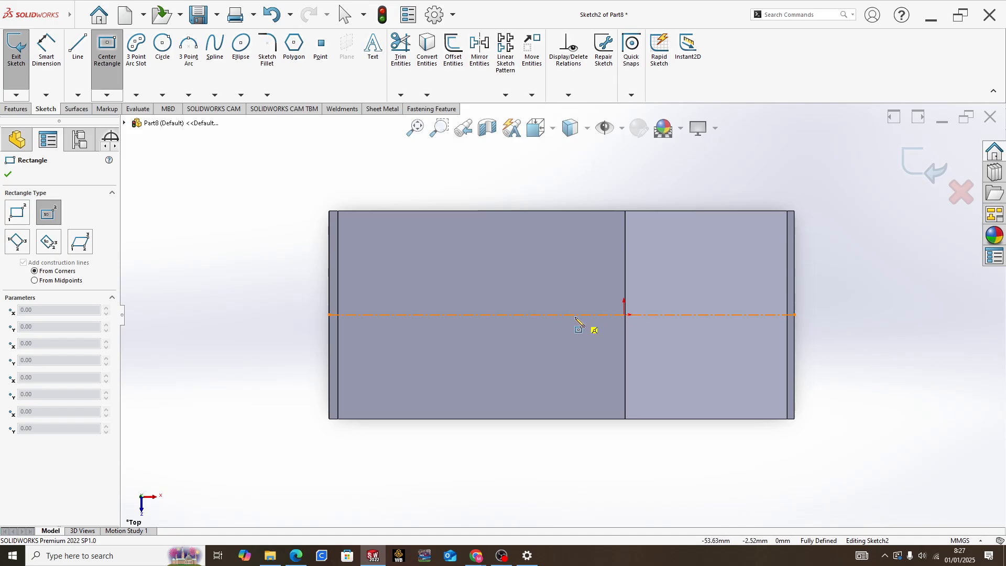
{"action": "left_click", "coordinate": [562, 314]}
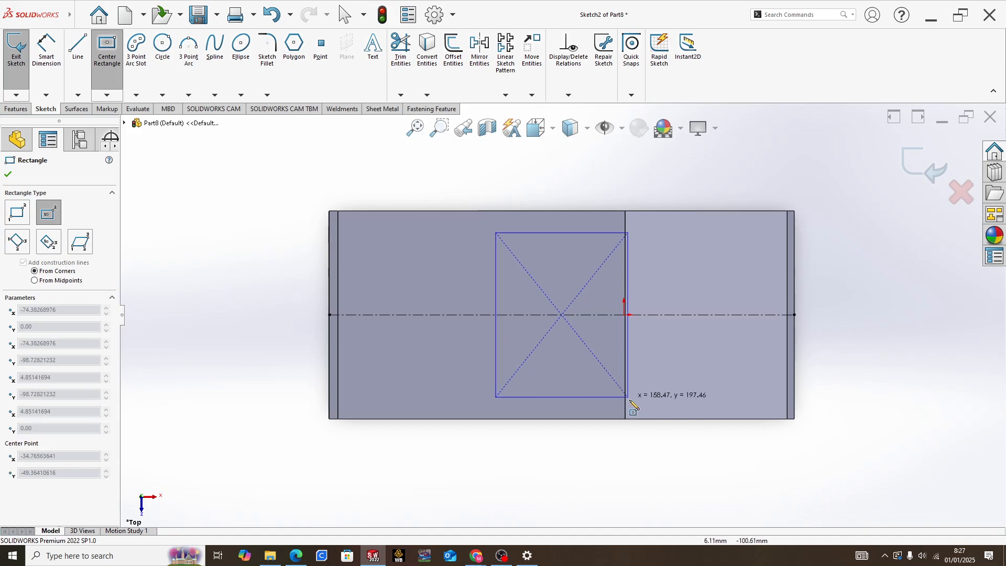
{"action": "left_click", "coordinate": [822, 442]}
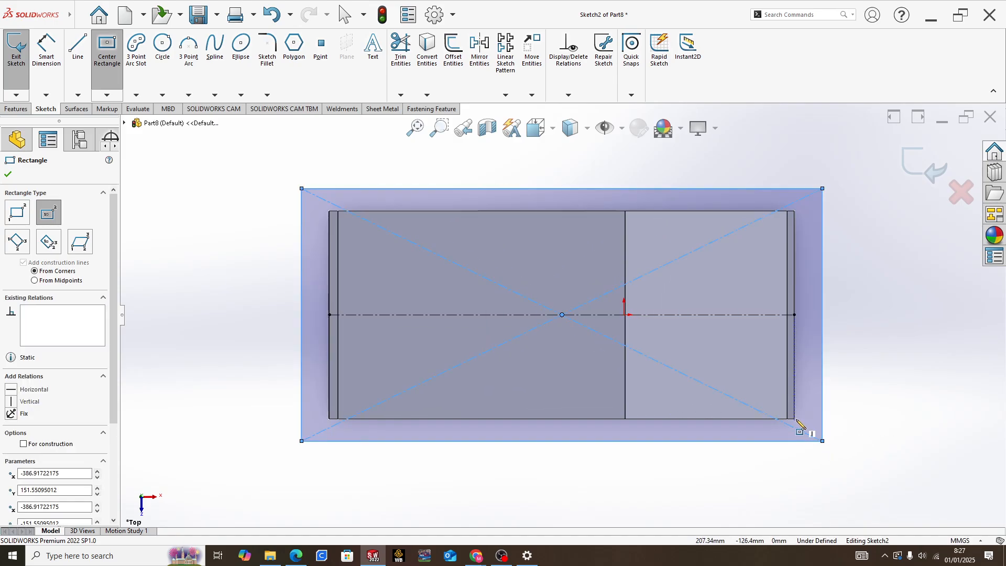
Step: Check the base size in the PDF drawing and dimension the rectangle 600 mm long and 300 mm wide
{"action": "key", "text": "alt+Tab"}
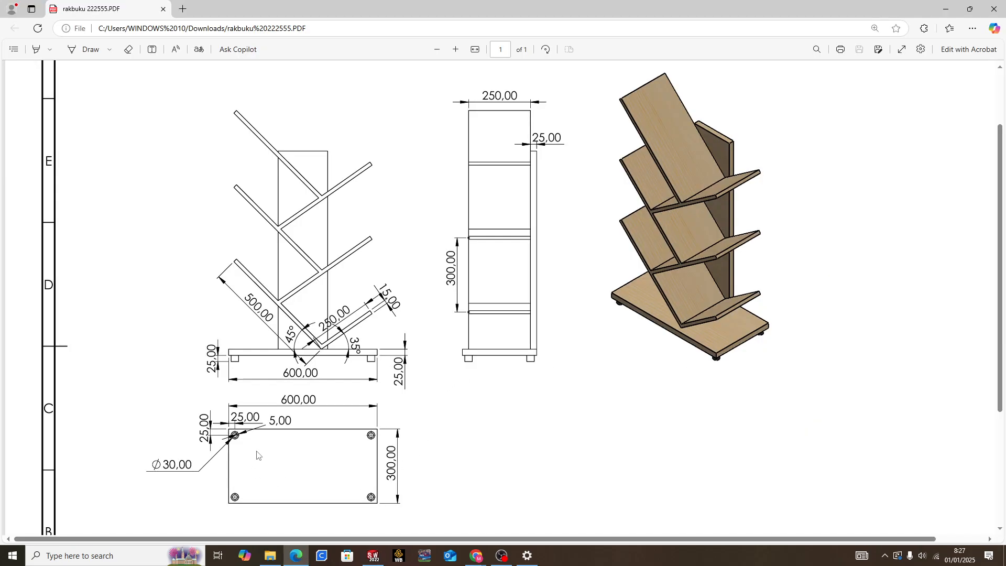
{"action": "key", "text": "alt+Tab"}
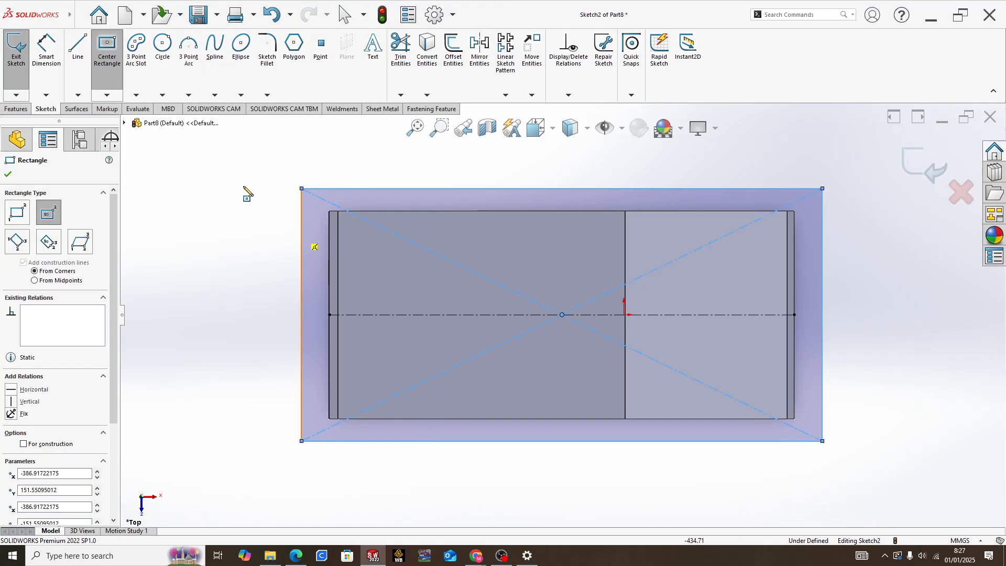
{"action": "left_click", "coordinate": [46, 50]}
{"action": "left_click", "coordinate": [574, 189]}
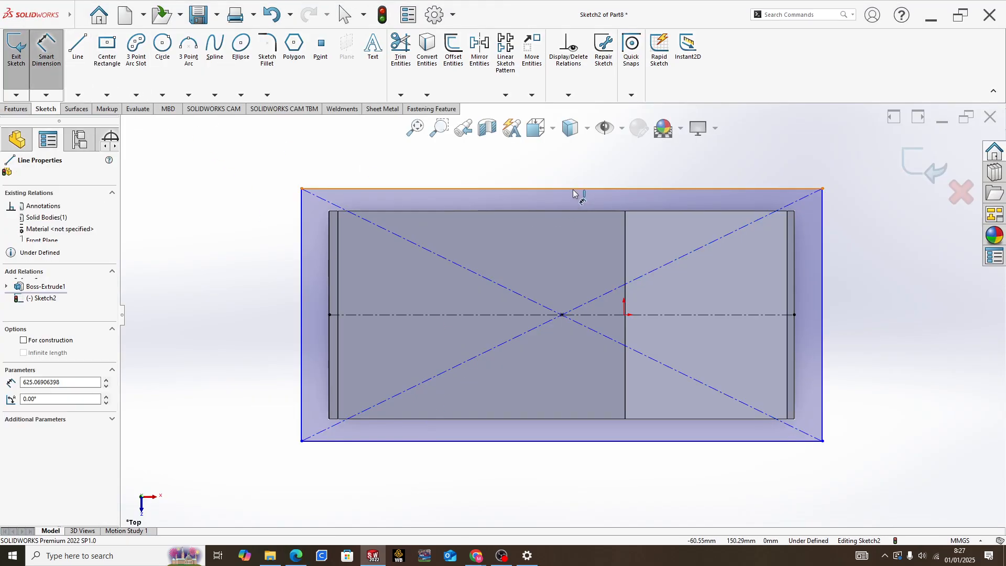
{"action": "left_click", "coordinate": [570, 175]}
{"action": "type", "text": "600"}
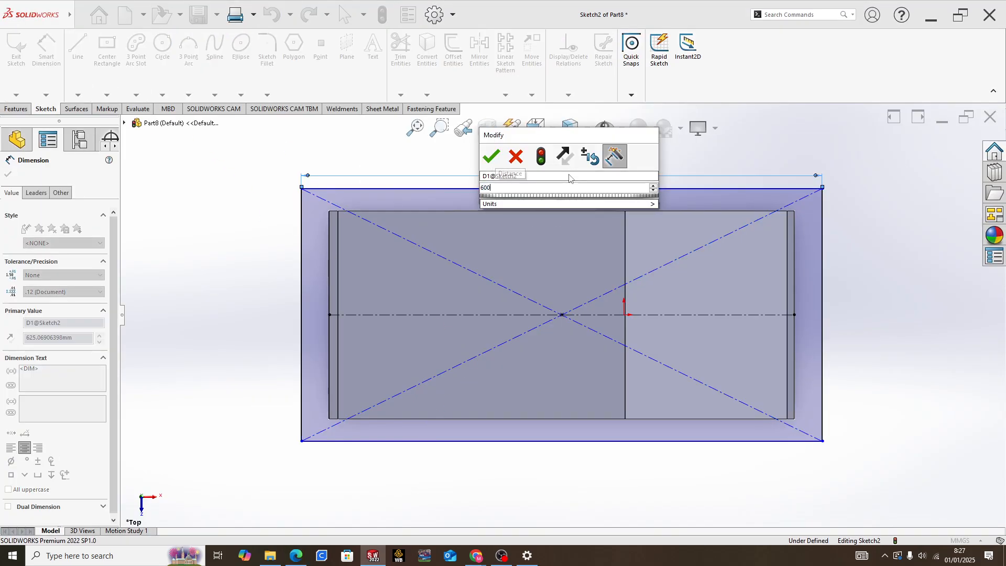
{"action": "key", "text": "Return"}
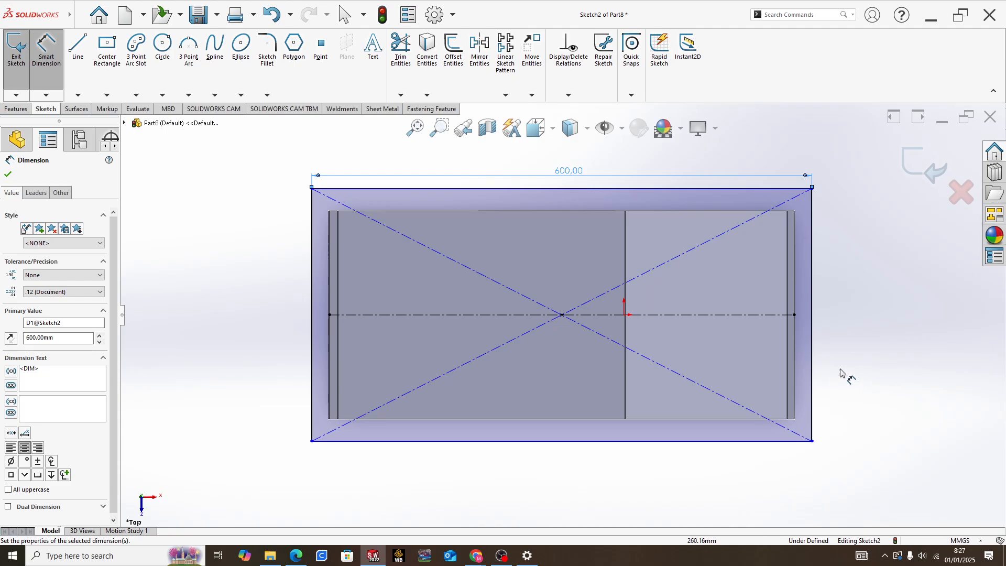
{"action": "left_click", "coordinate": [816, 340]}
{"action": "left_click", "coordinate": [846, 327]}
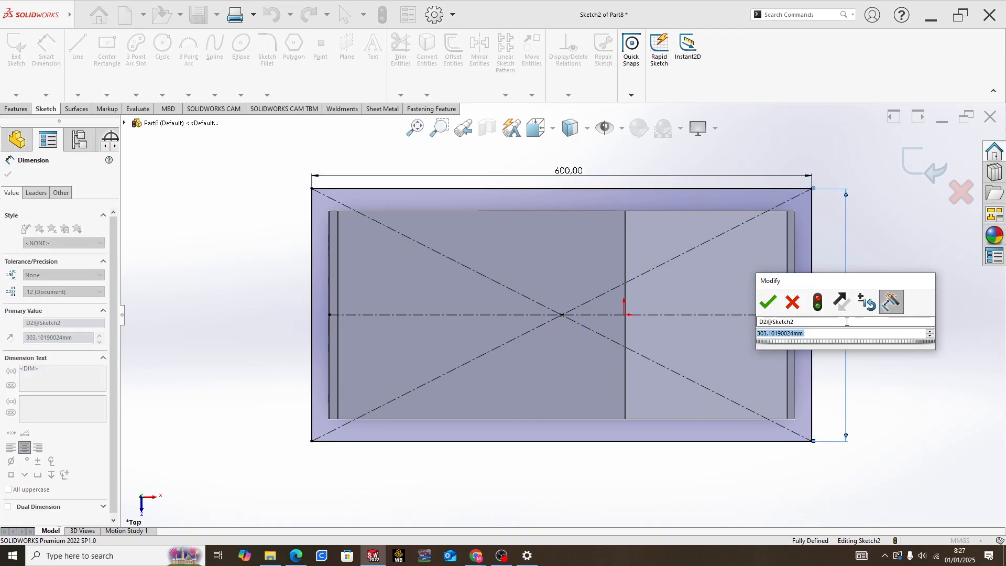
{"action": "type", "text": "300"}
{"action": "key", "text": "Return"}
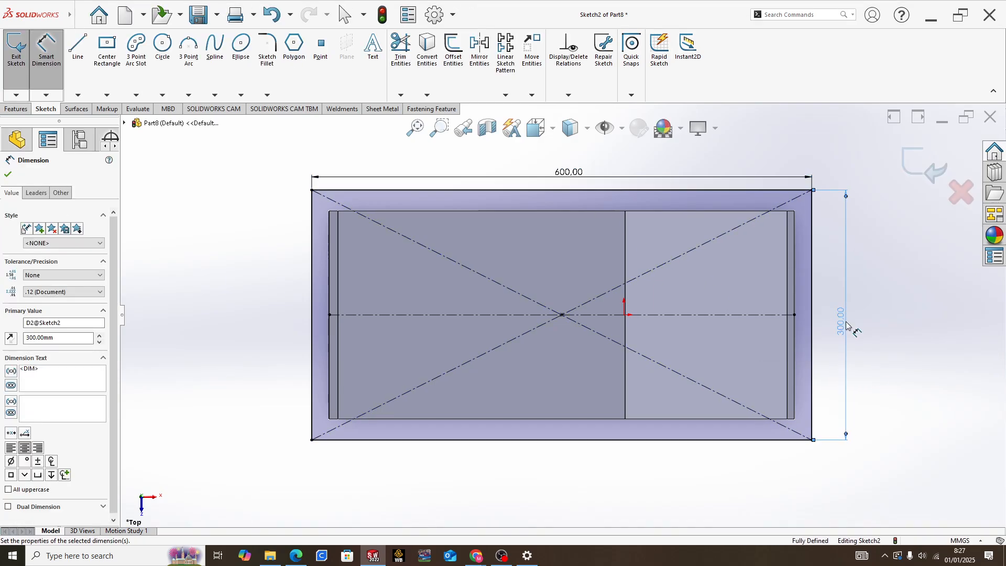
Step: Check the base thickness in the PDF drawing and set up a Blind extrusion of the rectangle with a 25 mm depth
{"action": "middle_click_drag", "start_coordinate": [624, 336], "coordinate": [618, 277]}
{"action": "scroll", "coordinate": [617, 394], "scroll_direction": "up", "scroll_amount": 5}
{"action": "middle_click_drag", "start_coordinate": [616, 394], "coordinate": [602, 355]}
{"action": "key", "text": "alt+Tab"}
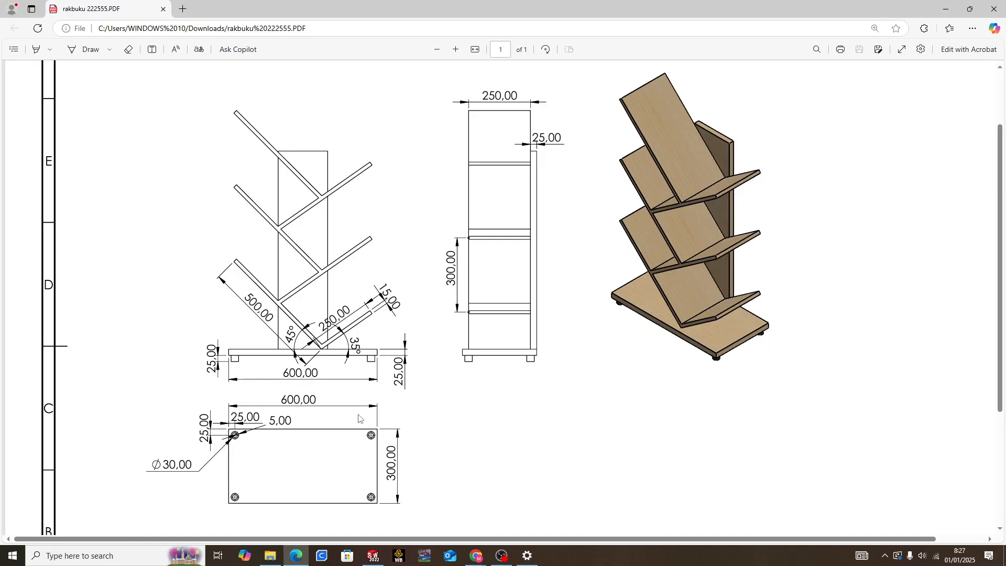
{"action": "key", "text": "alt+Tab"}
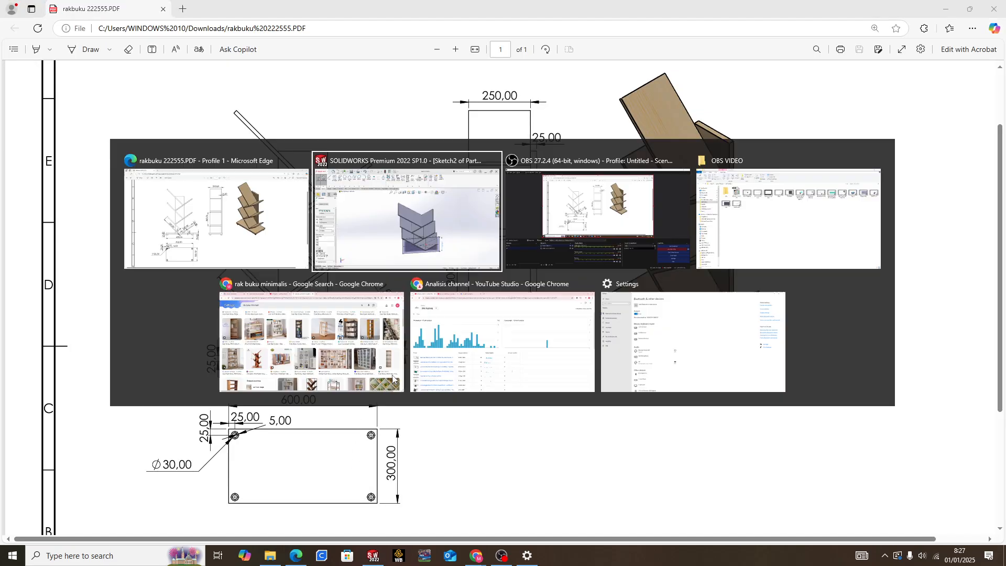
{"action": "left_click", "coordinate": [28, 109]}
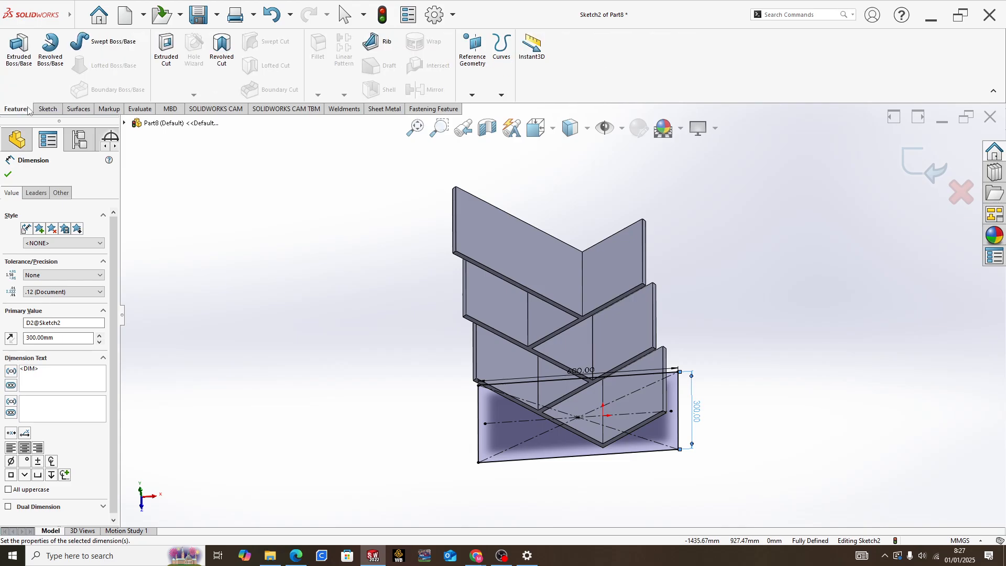
{"action": "left_click", "coordinate": [19, 50]}
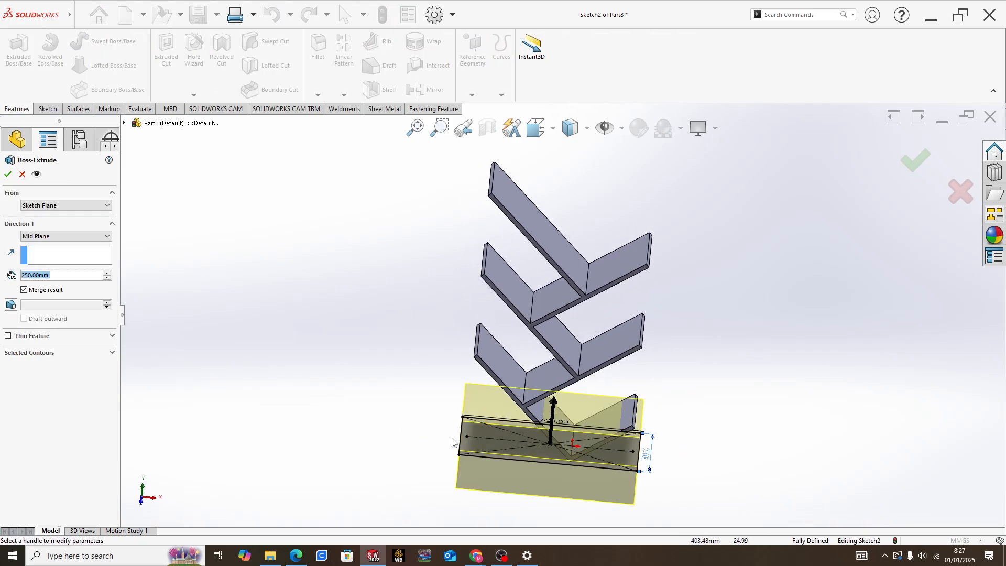
{"action": "left_click", "coordinate": [93, 237]}
{"action": "left_click", "coordinate": [90, 246]}
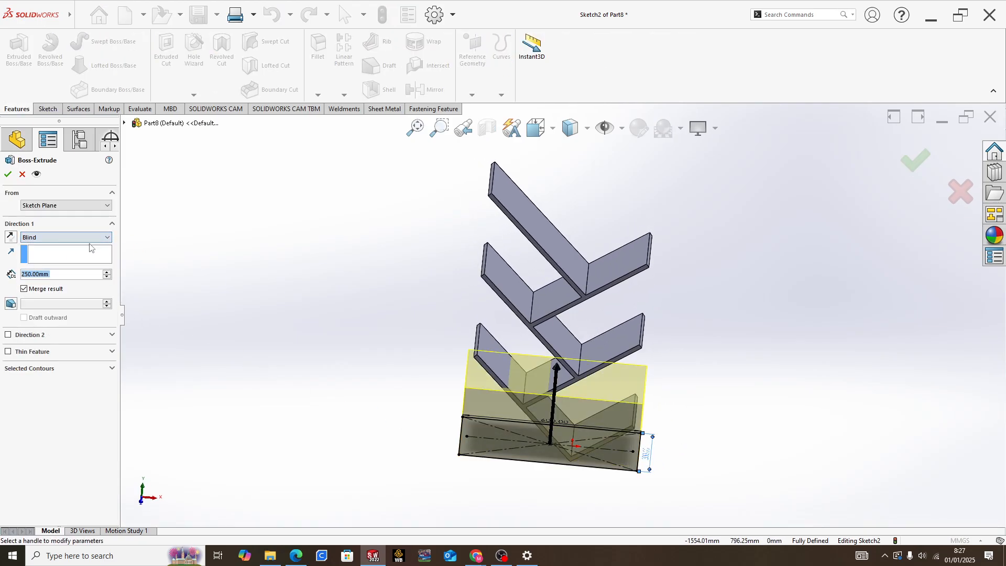
{"action": "type", "text": "25"}
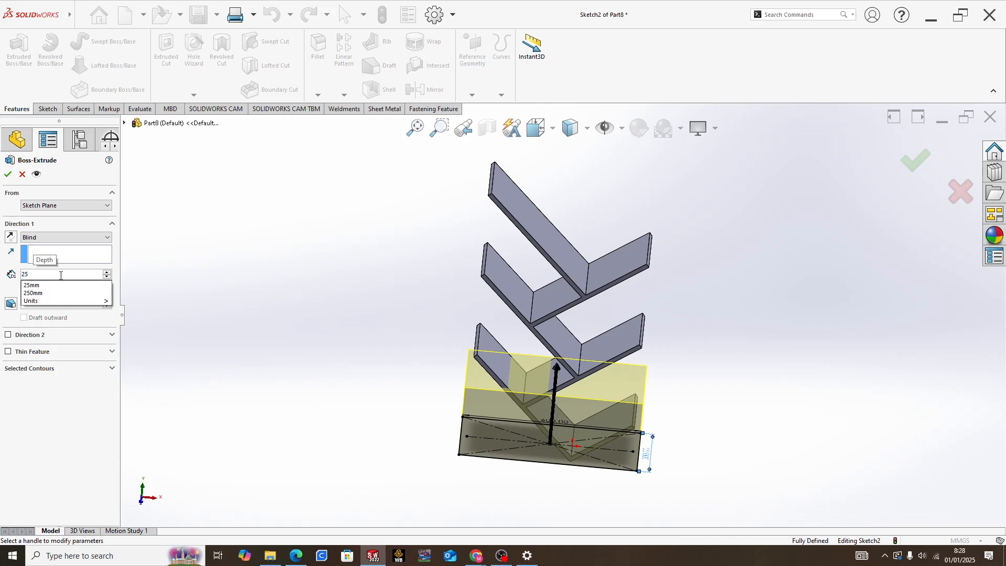
{"action": "left_click", "coordinate": [61, 393]}
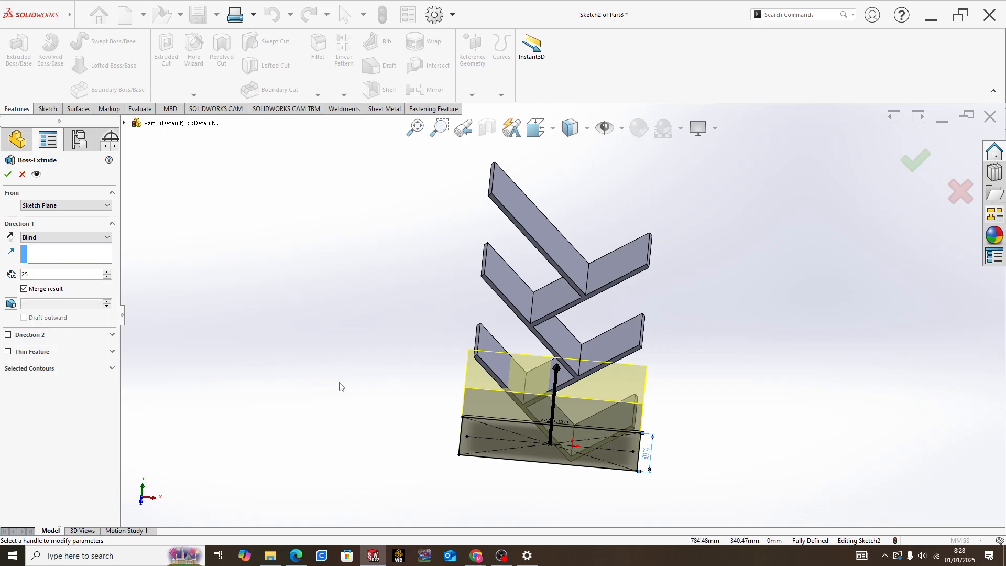
{"action": "left_click", "coordinate": [70, 405]}
Step: Reverse the extrusion so the base extends downward from the shelves, and complete the feature
{"action": "middle_click_drag", "start_coordinate": [592, 446], "coordinate": [610, 374]}
{"action": "scroll", "coordinate": [601, 416], "scroll_direction": "down", "scroll_amount": 1}
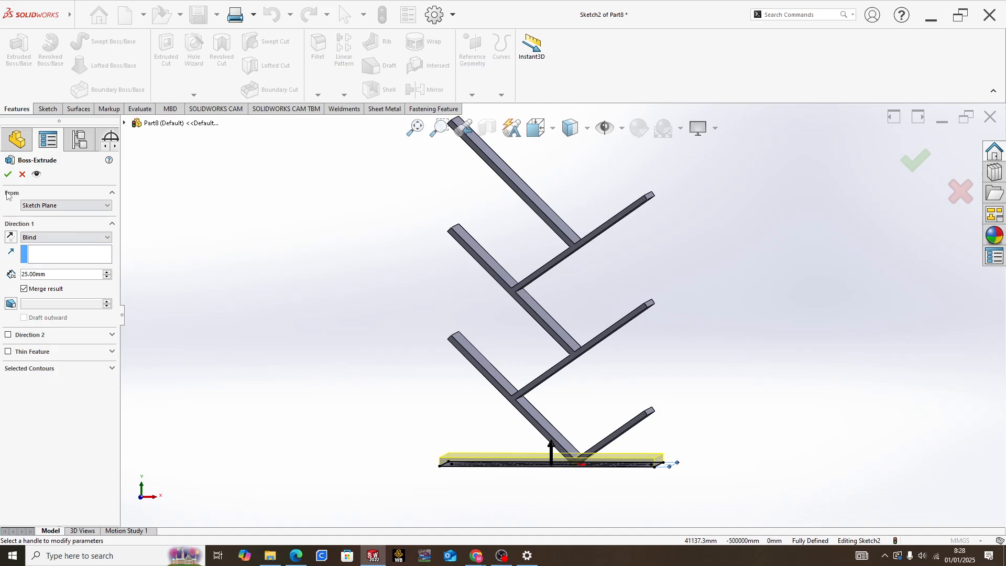
{"action": "left_click", "coordinate": [10, 237]}
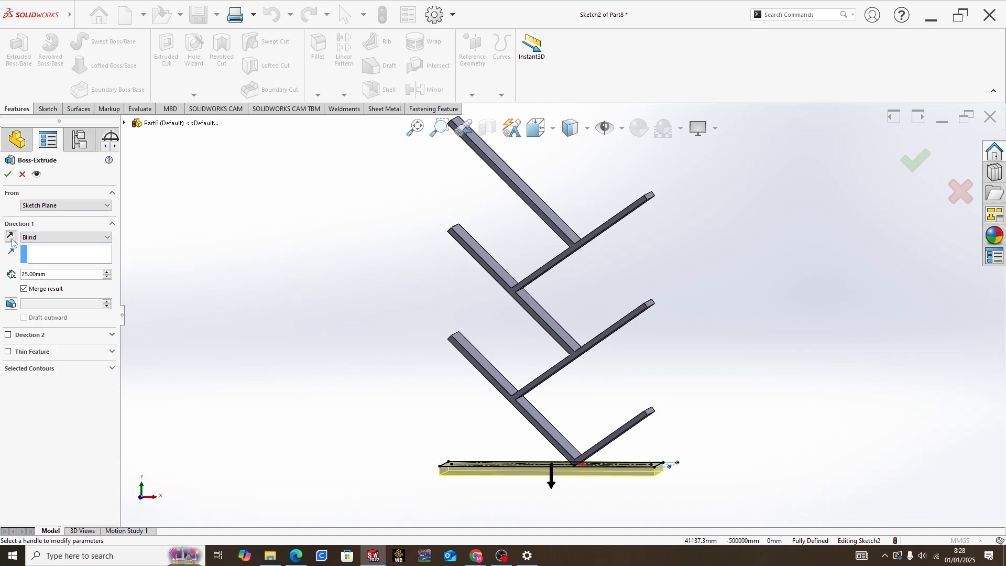
{"action": "left_click", "coordinate": [5, 177]}
Step: Consult the PDF drawing for the back panel and start a new sketch on the rear face of the shelves
{"action": "middle_click_drag", "start_coordinate": [386, 371], "coordinate": [375, 387]}
{"action": "key", "text": "alt+Tab"}
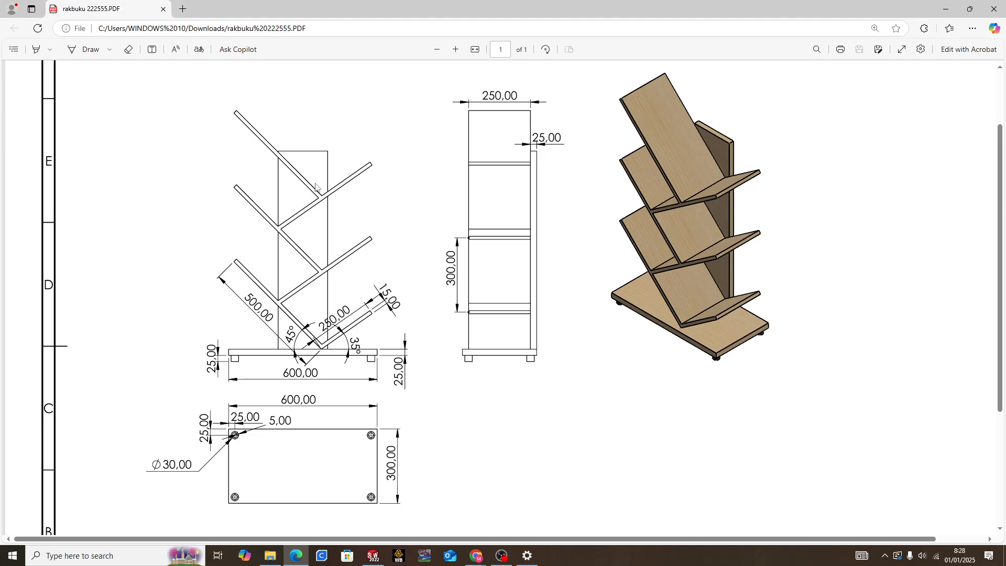
{"action": "key", "text": "alt+Tab"}
{"action": "mouse_move", "coordinate": [524, 382]}
{"action": "middle_mouse_down"}
{"action": "mouse_move", "coordinate": [452, 392]}
{"action": "mouse_move", "coordinate": [458, 466]}
{"action": "middle_mouse_up"}
{"action": "scroll", "coordinate": [555, 428], "scroll_direction": "down", "scroll_amount": 5}
{"action": "right_click", "coordinate": [540, 391]}
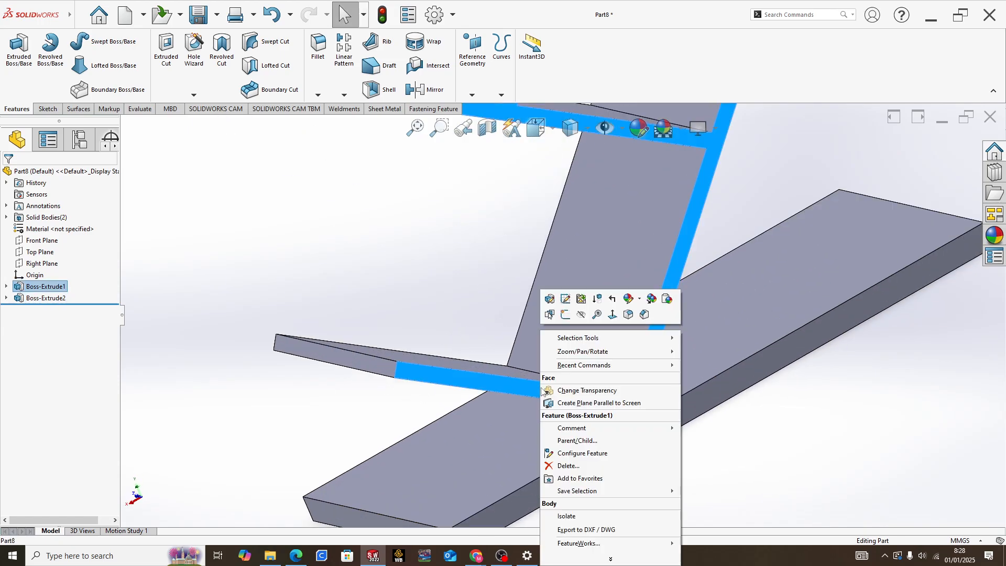
{"action": "left_click", "coordinate": [564, 314]}
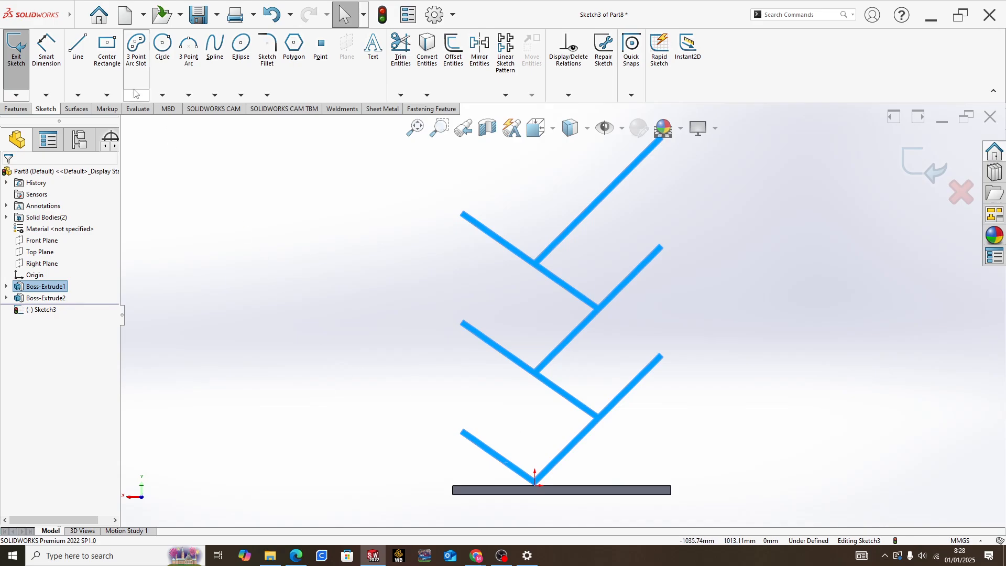
Step: Sketch a vertical centerline about 768 mm long upward from the midpoint of the base's top edge
{"action": "left_click", "coordinate": [78, 95]}
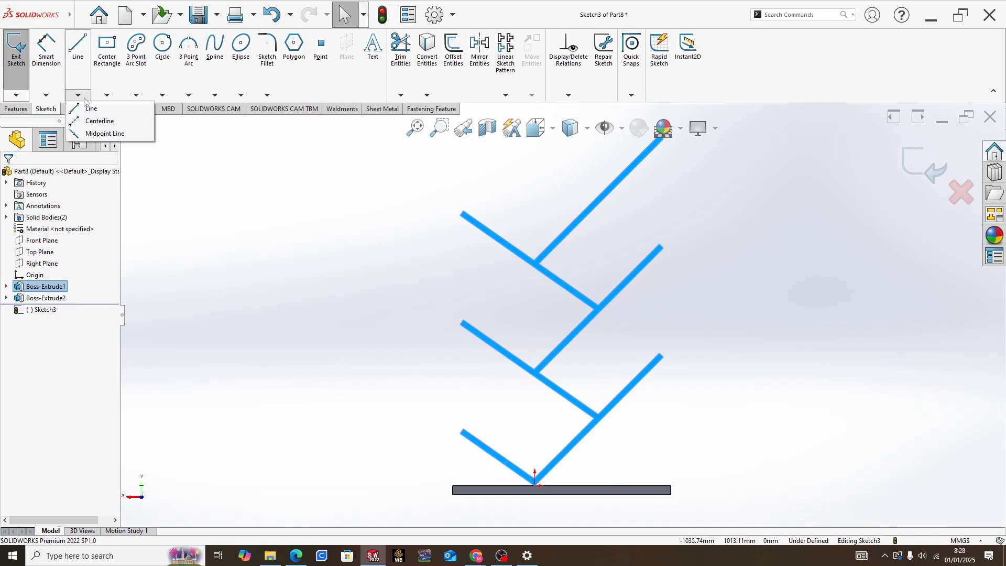
{"action": "left_click", "coordinate": [105, 121]}
{"action": "scroll", "coordinate": [569, 491], "scroll_direction": "down", "scroll_amount": 5}
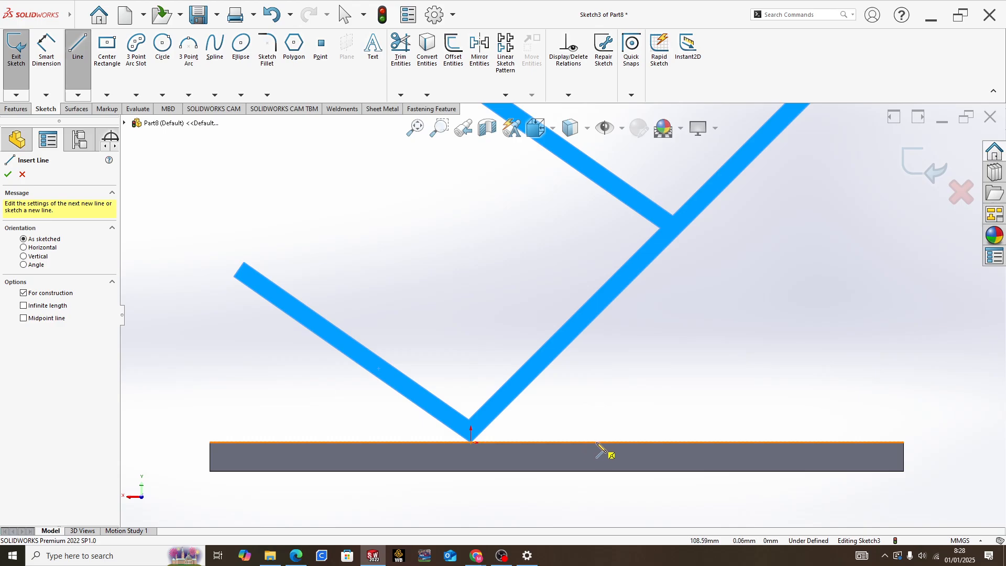
{"action": "left_click", "coordinate": [555, 441]}
{"action": "scroll", "coordinate": [561, 337], "scroll_direction": "up", "scroll_amount": 6}
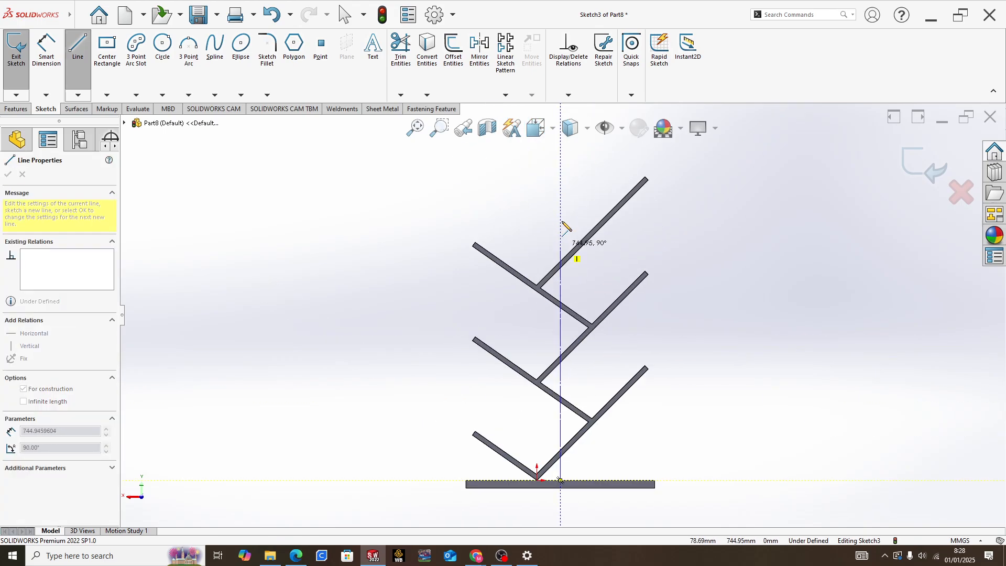
{"action": "left_click", "coordinate": [560, 239]}
{"action": "key", "text": "Escape"}
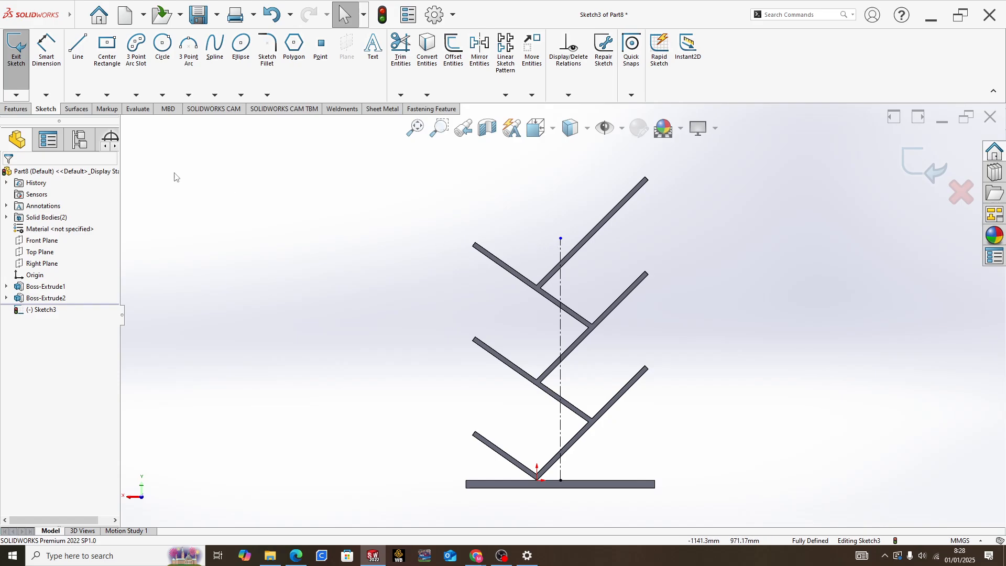
Step: Dimension the vertical centerline's length as 750 mm
{"action": "left_click", "coordinate": [46, 48]}
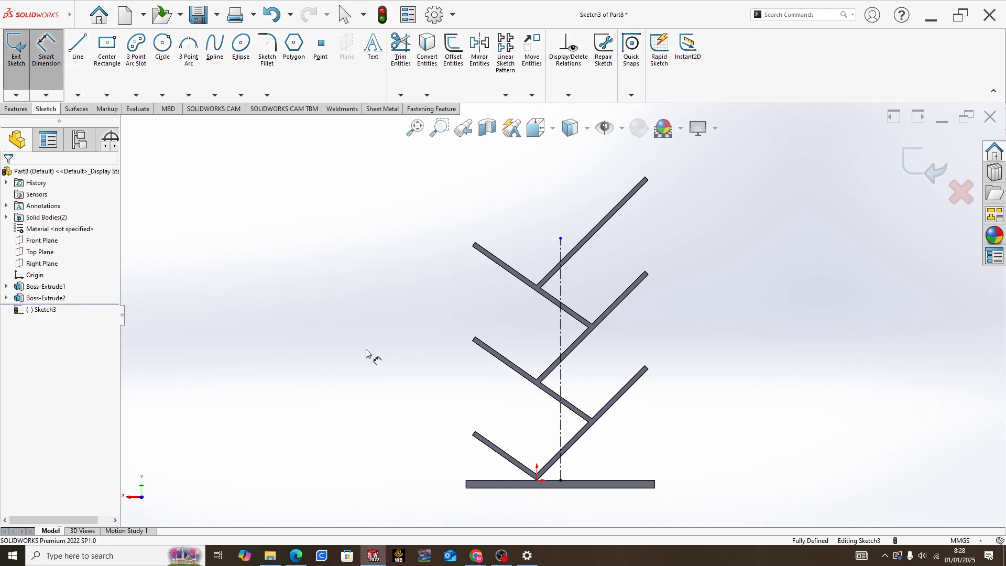
{"action": "left_click", "coordinate": [560, 387]}
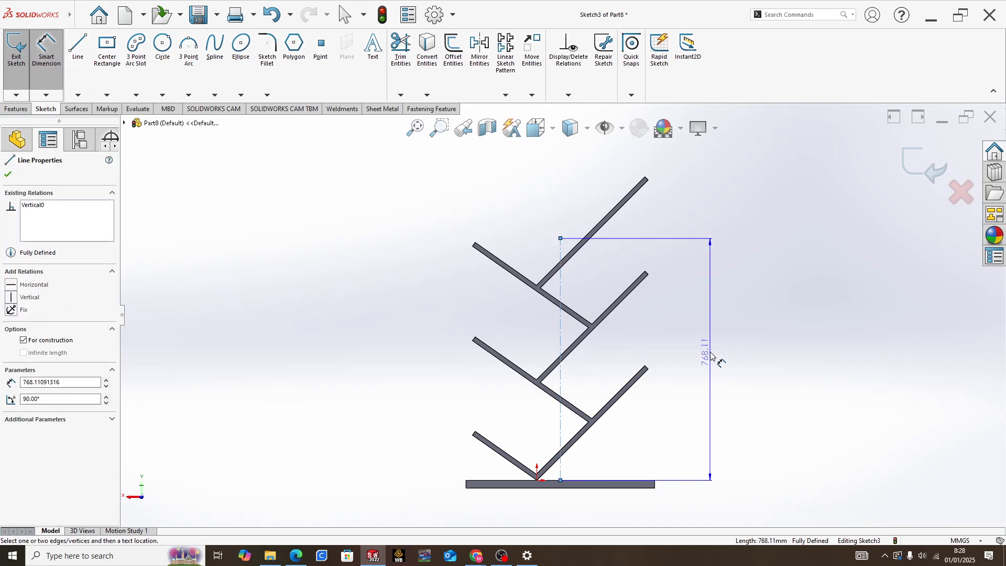
{"action": "left_click", "coordinate": [711, 356]}
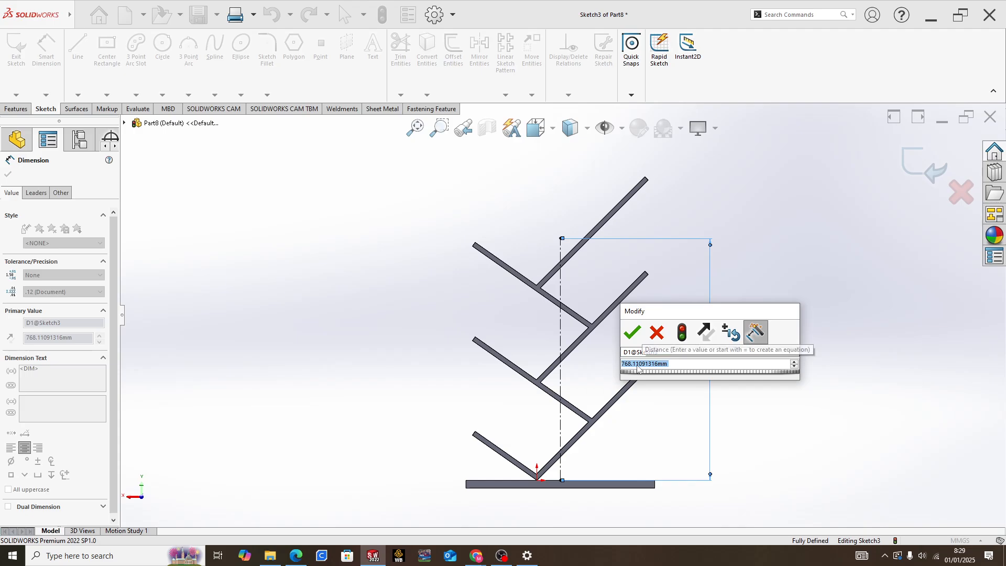
{"action": "type", "text": "750"}
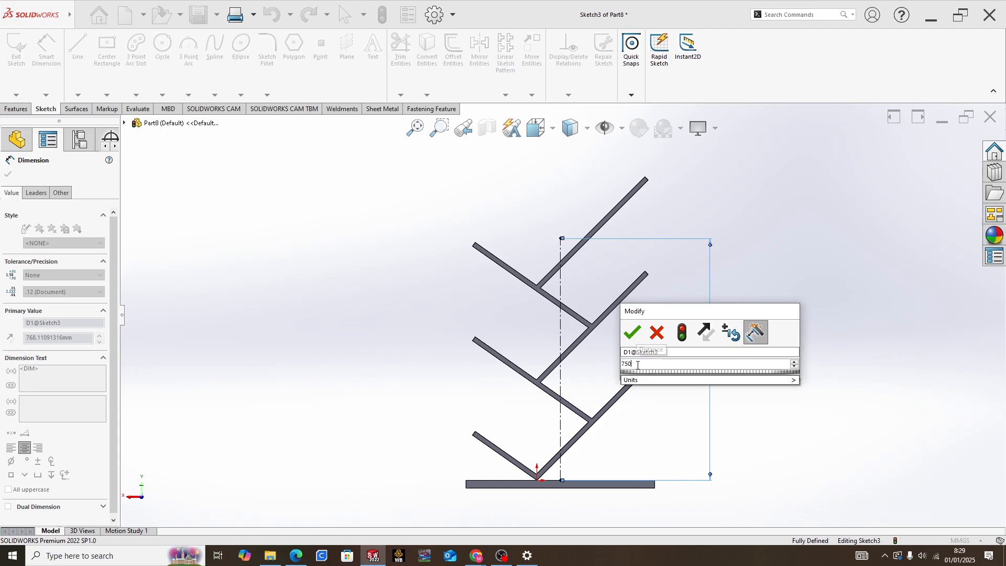
{"action": "key", "text": "Return"}
Step: Check the back panel in the PDF drawing and sketch a center rectangle on the centerline's midpoint, spanning the centerline's full height
{"action": "key", "text": "alt+Tab"}
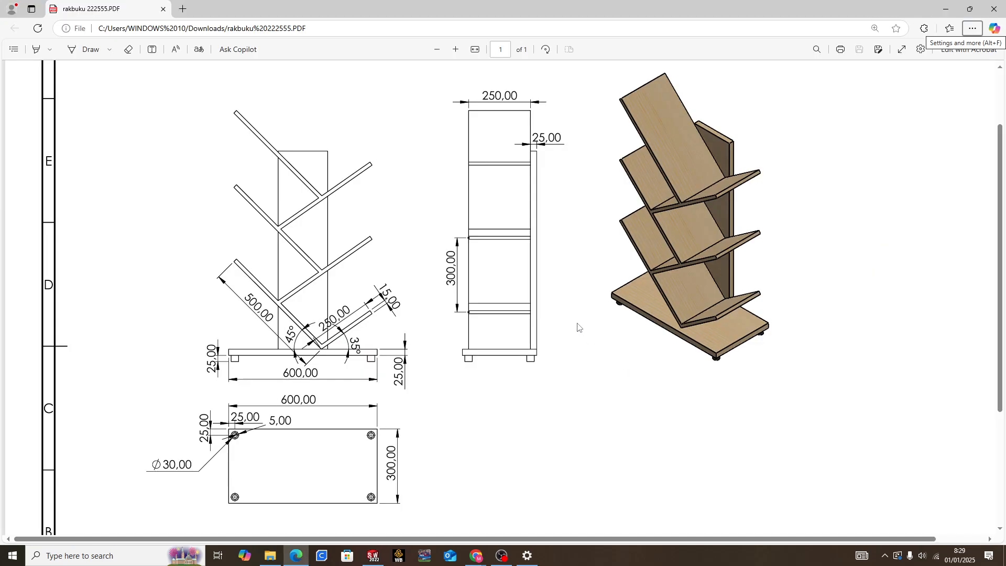
{"action": "key", "text": "alt+Tab"}
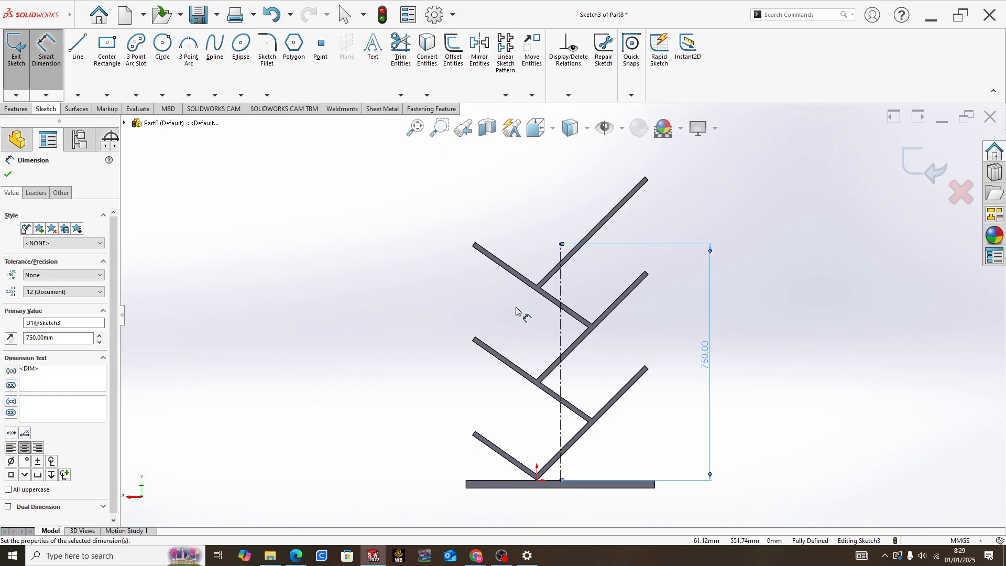
{"action": "left_click", "coordinate": [110, 55]}
{"action": "scroll", "coordinate": [524, 372], "scroll_direction": "down", "scroll_amount": 3}
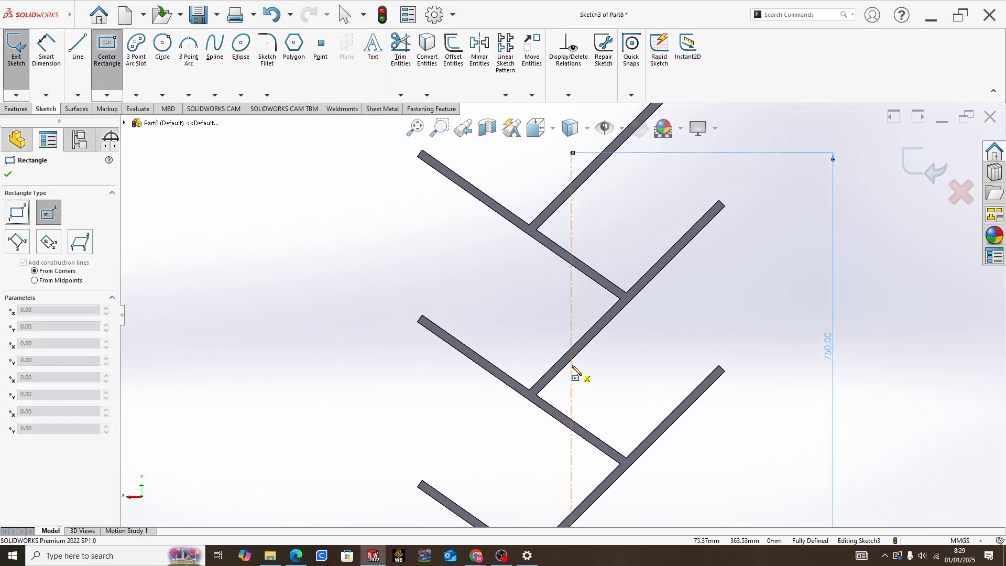
{"action": "left_click", "coordinate": [571, 359]}
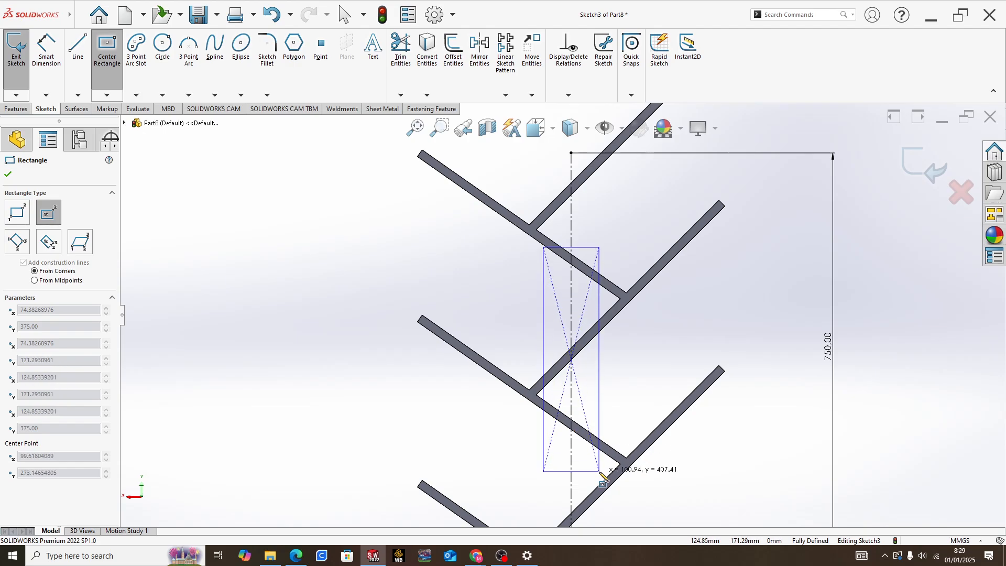
{"action": "scroll", "coordinate": [603, 476], "scroll_direction": "up", "scroll_amount": 3}
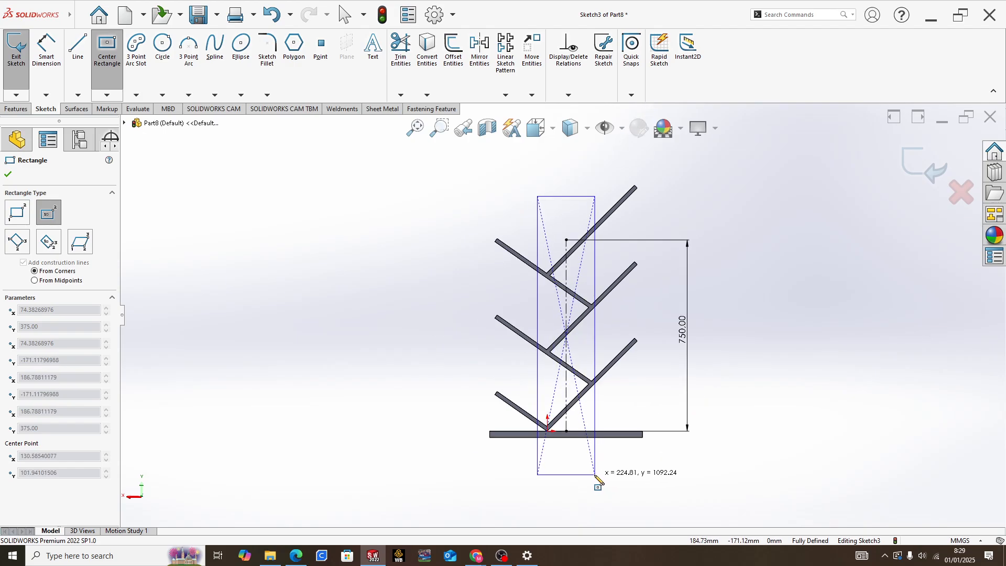
{"action": "left_click", "coordinate": [585, 433]}
{"action": "scroll", "coordinate": [542, 281], "scroll_direction": "down", "scroll_amount": 3}
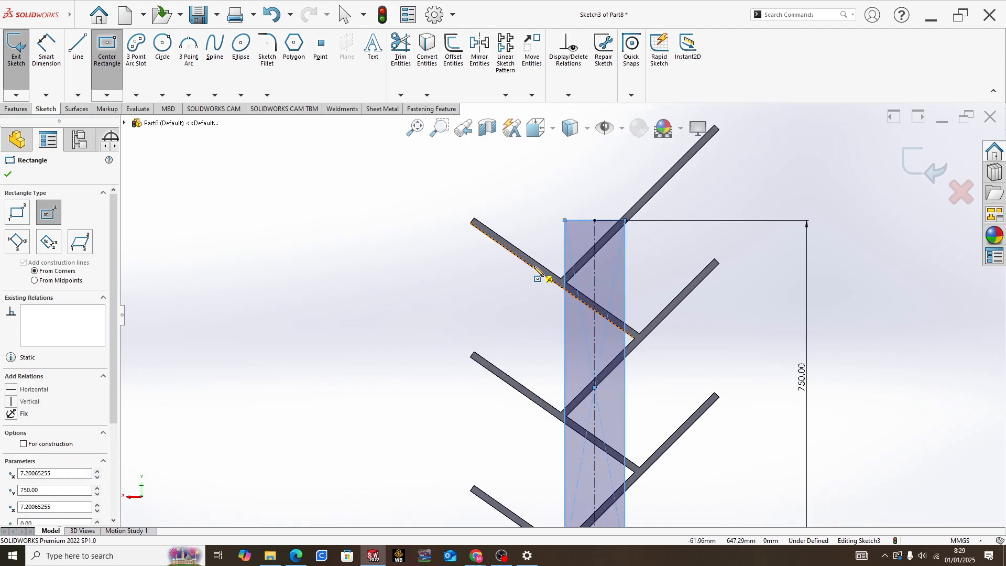
Step: Consult the PDF drawing for the panel width and dimension the rectangle 150 mm wide
{"action": "left_click", "coordinate": [46, 50]}
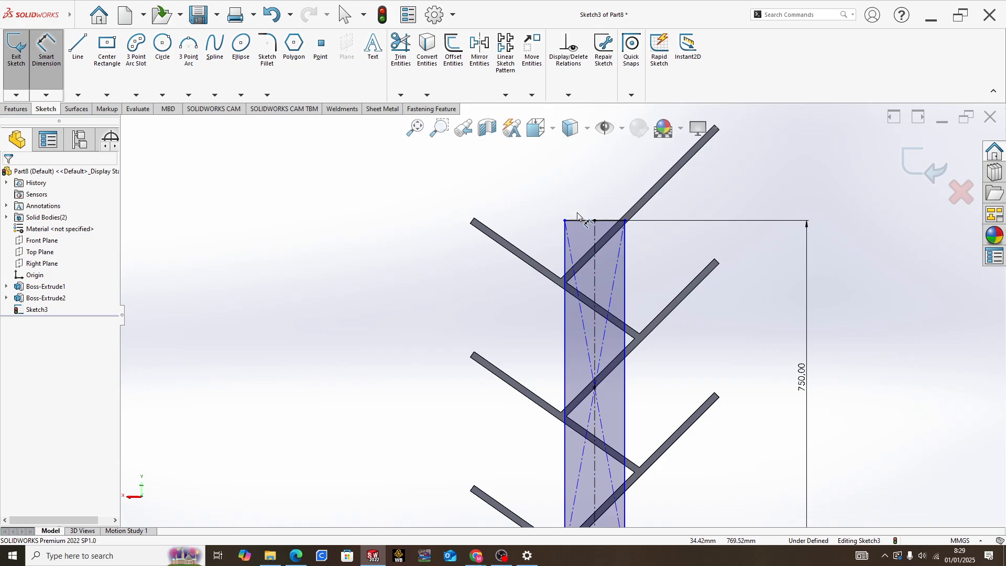
{"action": "left_click", "coordinate": [580, 223]}
{"action": "left_click", "coordinate": [576, 210]}
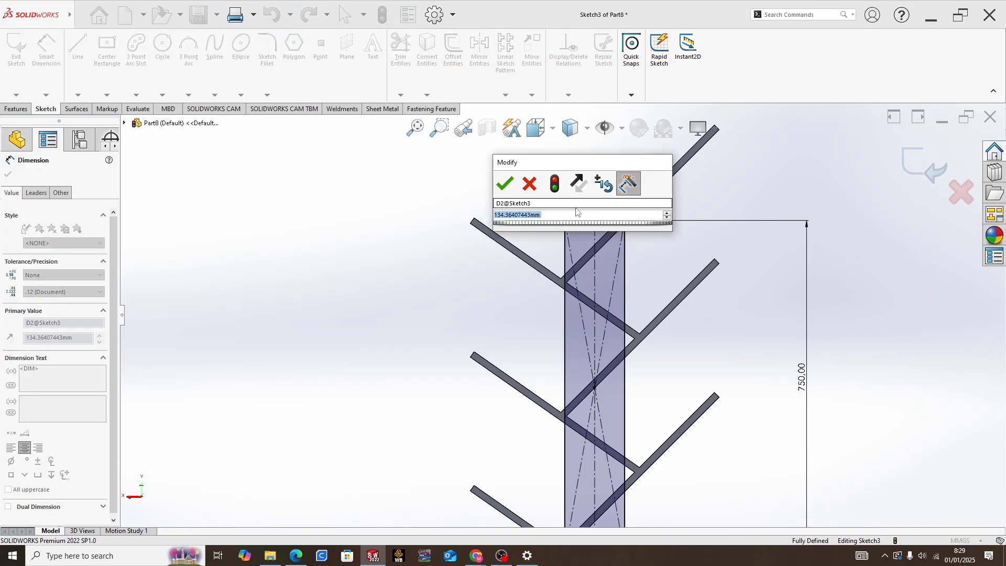
{"action": "key", "text": "alt+Tab"}
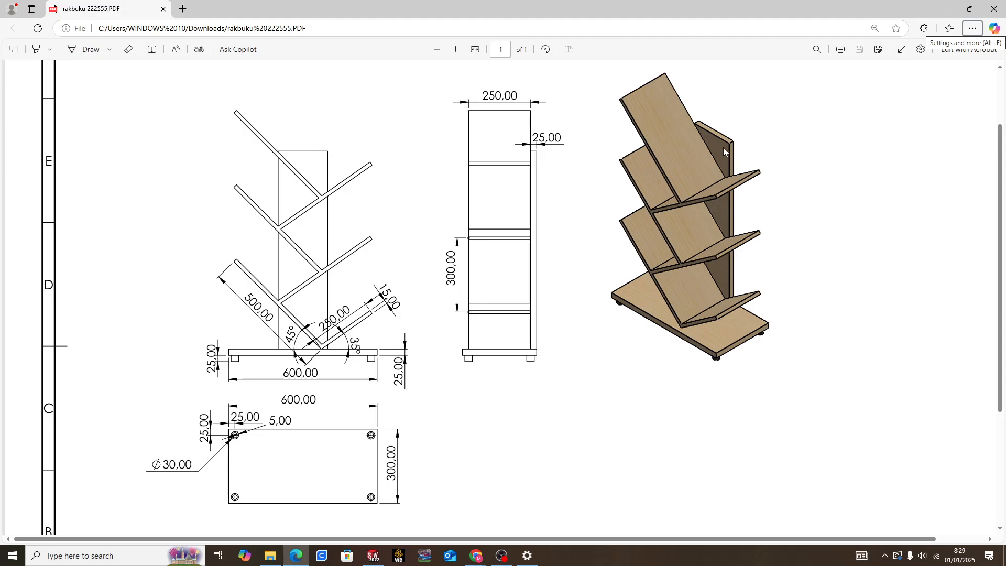
{"action": "key", "text": "alt+Tab"}
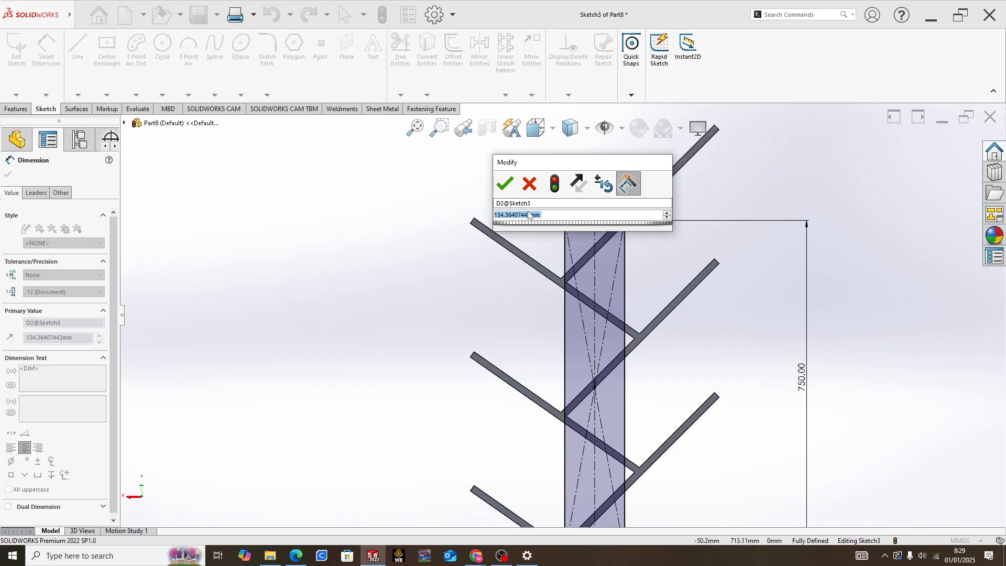
{"action": "type", "text": "15"}
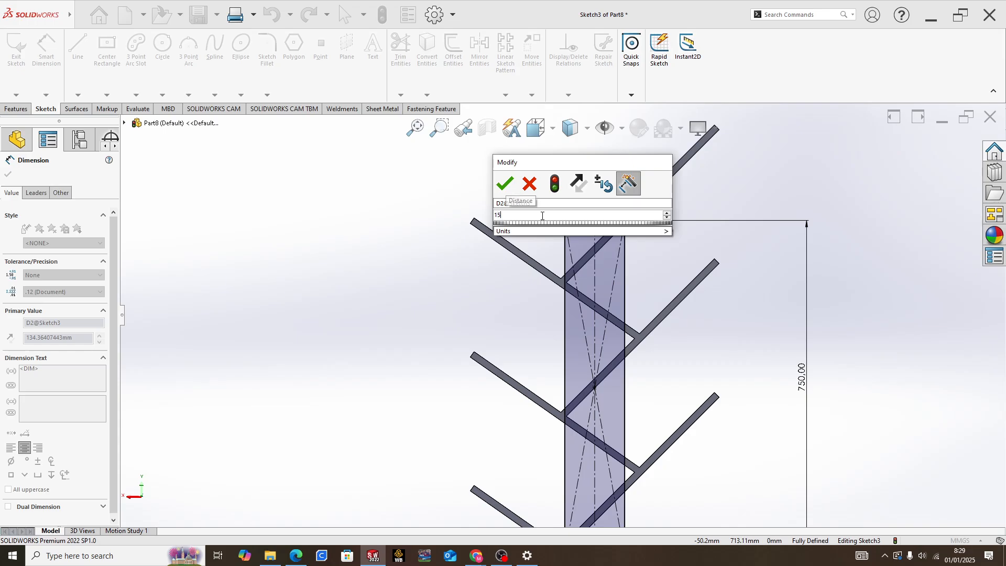
{"action": "type", "text": "0"}
{"action": "key", "text": "Return"}
{"action": "scroll", "coordinate": [555, 334], "scroll_direction": "up", "scroll_amount": 3}
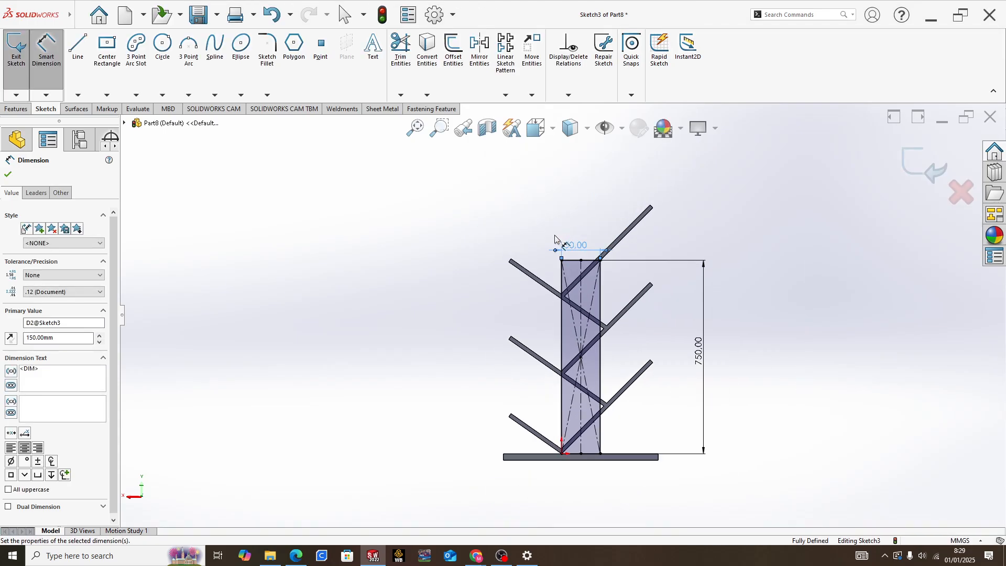
Step: Check the panel thickness in the PDF drawing and extrude the rectangle 25 mm Blind behind the shelves with Merge result off
{"action": "left_click", "coordinate": [26, 111]}
{"action": "left_click", "coordinate": [19, 50]}
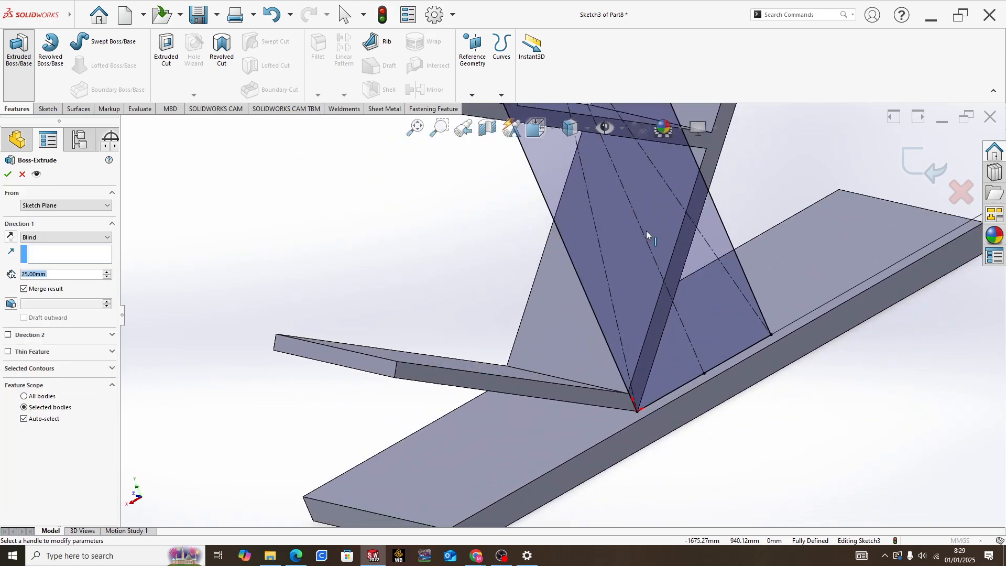
{"action": "middle_click_drag", "start_coordinate": [655, 226], "coordinate": [680, 225]}
{"action": "scroll", "coordinate": [680, 225], "scroll_direction": "up", "scroll_amount": 4}
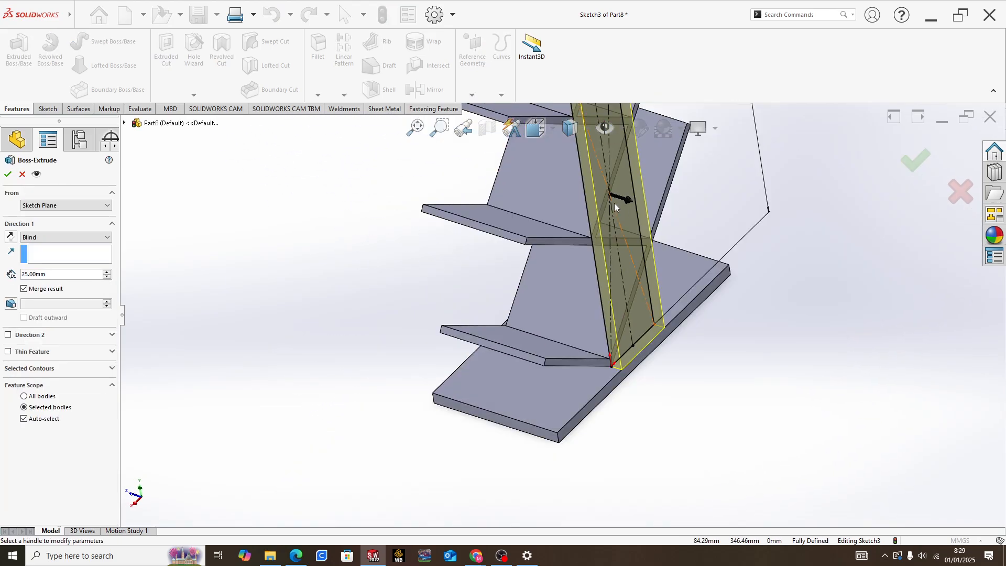
{"action": "middle_click_drag", "start_coordinate": [618, 203], "coordinate": [629, 223]}
{"action": "scroll", "coordinate": [628, 222], "scroll_direction": "up", "scroll_amount": 4}
{"action": "scroll", "coordinate": [594, 278], "scroll_direction": "down", "scroll_amount": 4}
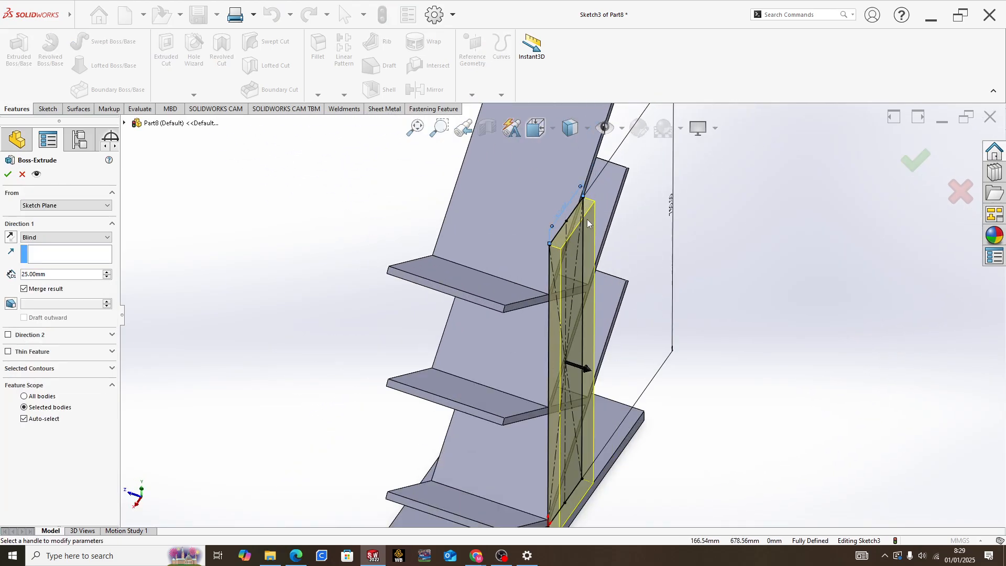
{"action": "scroll", "coordinate": [596, 279], "scroll_direction": "up", "scroll_amount": 1}
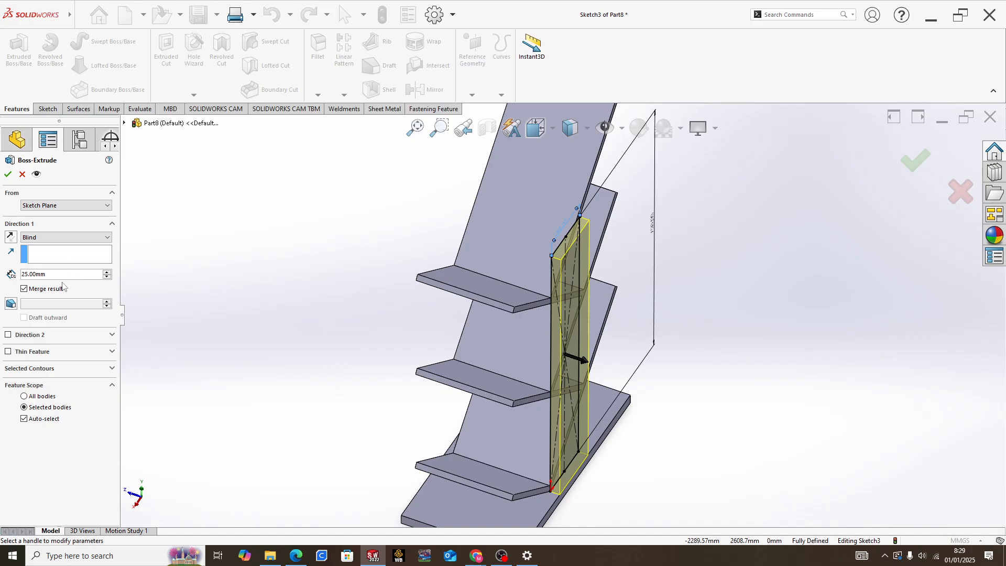
{"action": "key", "text": "alt+Tab"}
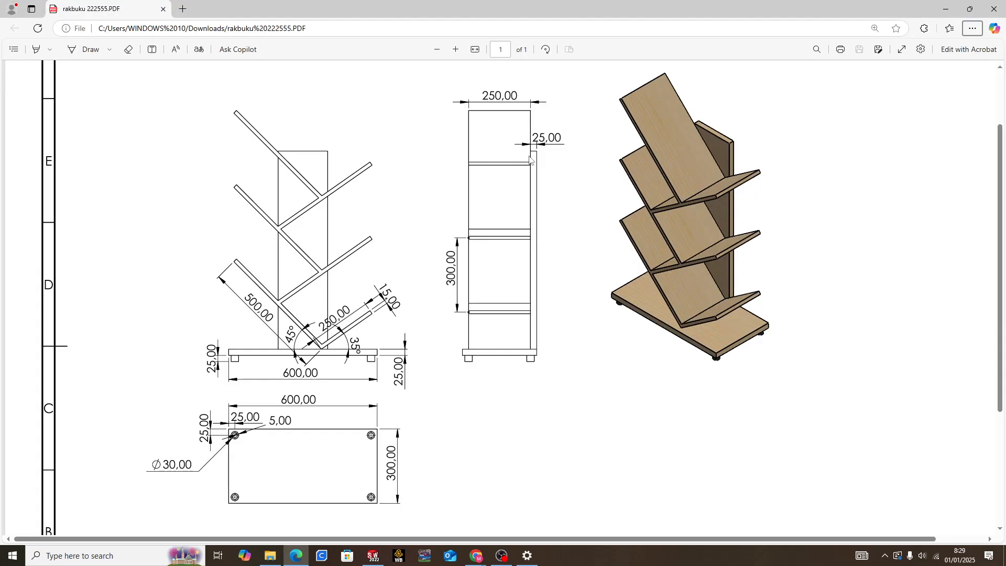
{"action": "key", "text": "alt+Tab"}
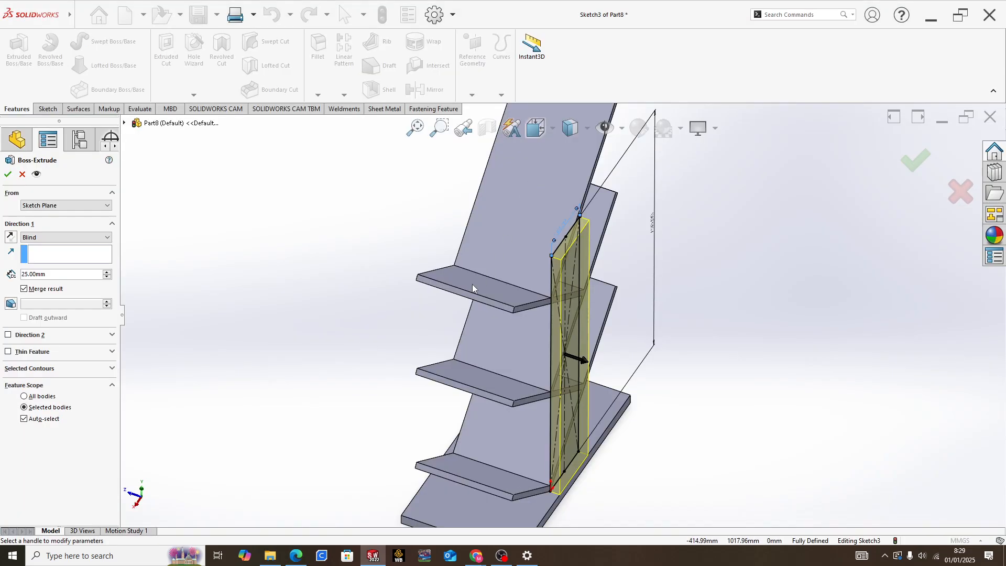
{"action": "left_click", "coordinate": [24, 288]}
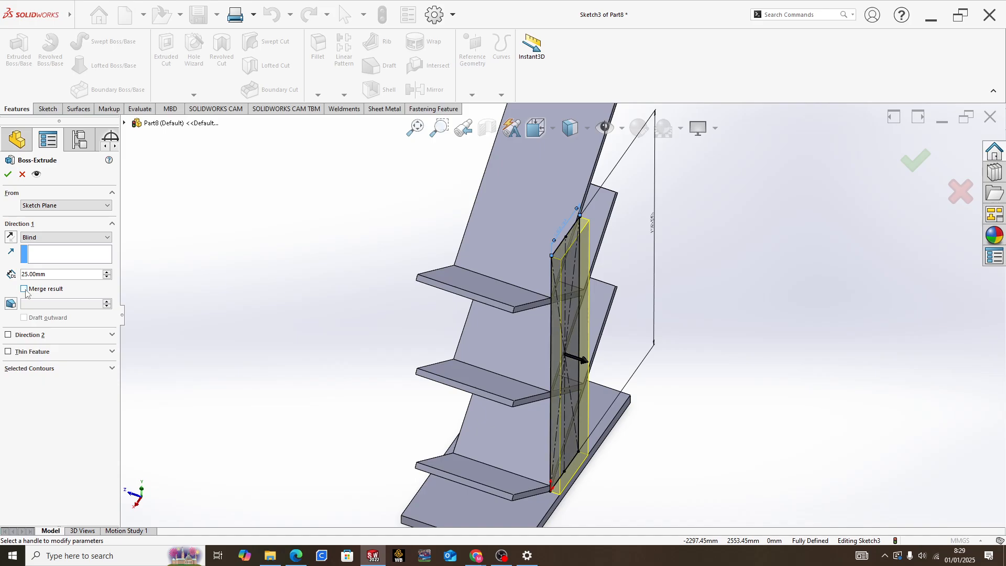
{"action": "left_click", "coordinate": [8, 176]}
Step: Consult the PDF drawing for the feet and start a new sketch on the underside of the base
{"action": "middle_click_drag", "start_coordinate": [616, 315], "coordinate": [595, 351]}
{"action": "scroll", "coordinate": [536, 439], "scroll_direction": "down", "scroll_amount": 4}
{"action": "mouse_move", "coordinate": [489, 408]}
{"action": "middle_mouse_down"}
{"action": "mouse_move", "coordinate": [513, 234]}
{"action": "mouse_move", "coordinate": [545, 346]}
{"action": "mouse_move", "coordinate": [518, 356]}
{"action": "middle_mouse_up"}
{"action": "scroll", "coordinate": [505, 339], "scroll_direction": "up", "scroll_amount": 5}
{"action": "key", "text": "alt+Tab"}
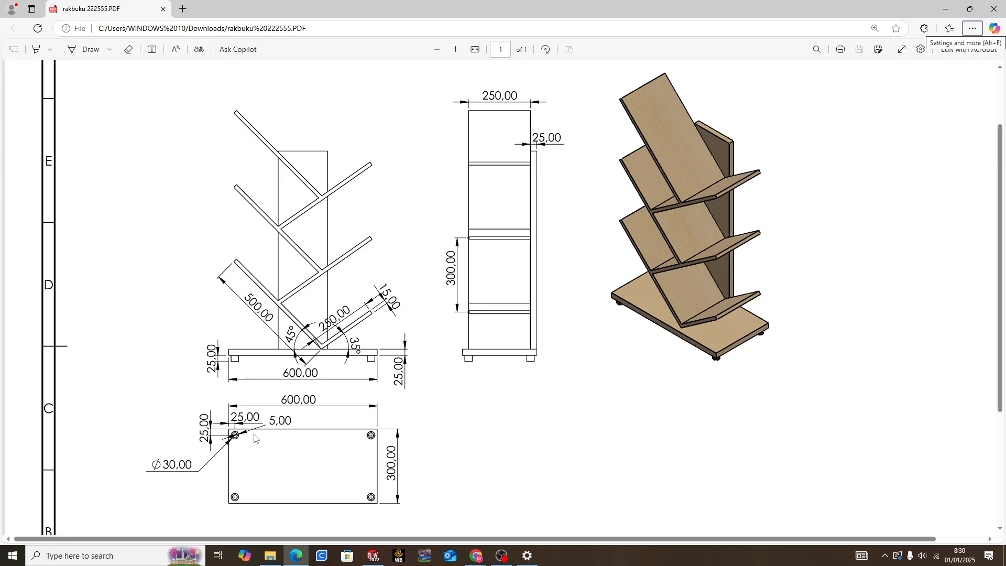
{"action": "key", "text": "alt+Tab"}
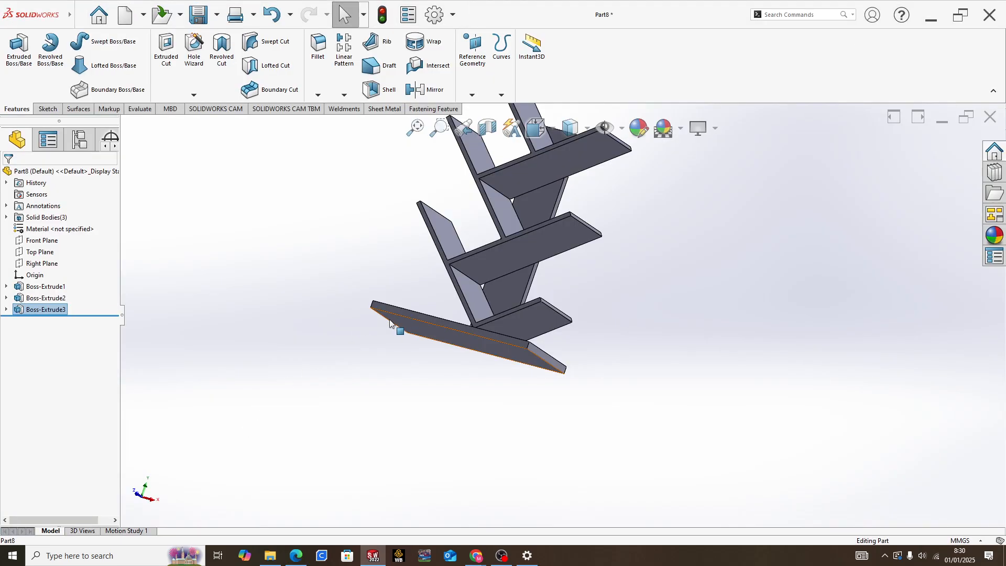
{"action": "middle_click_drag", "start_coordinate": [399, 328], "coordinate": [435, 324]}
{"action": "right_click", "coordinate": [434, 325]}
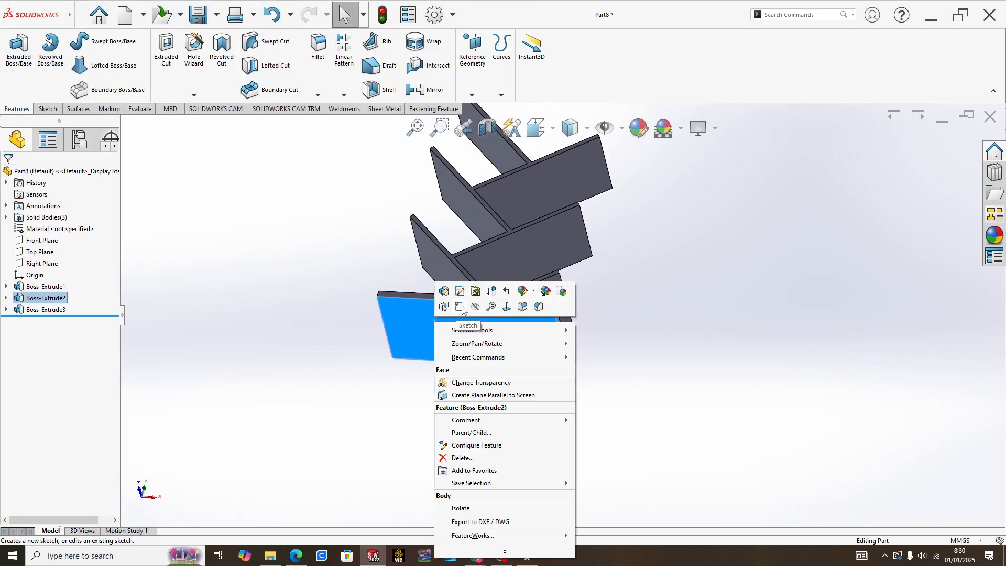
{"action": "left_click", "coordinate": [461, 325]}
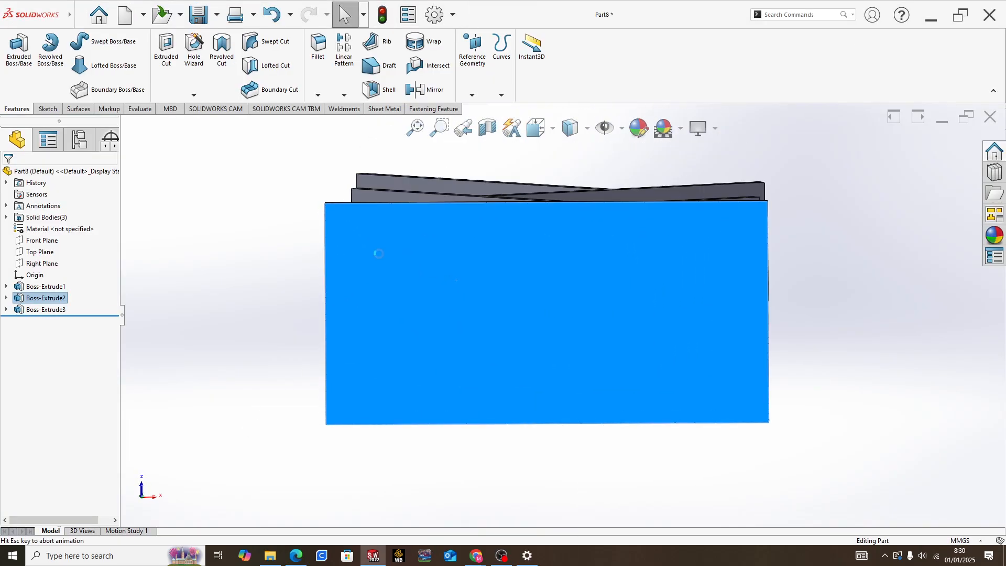
Step: Sketch a vertical centerline across the base's underside between the midpoints of its two long edges
{"action": "left_click", "coordinate": [77, 95]}
{"action": "left_click", "coordinate": [94, 122]}
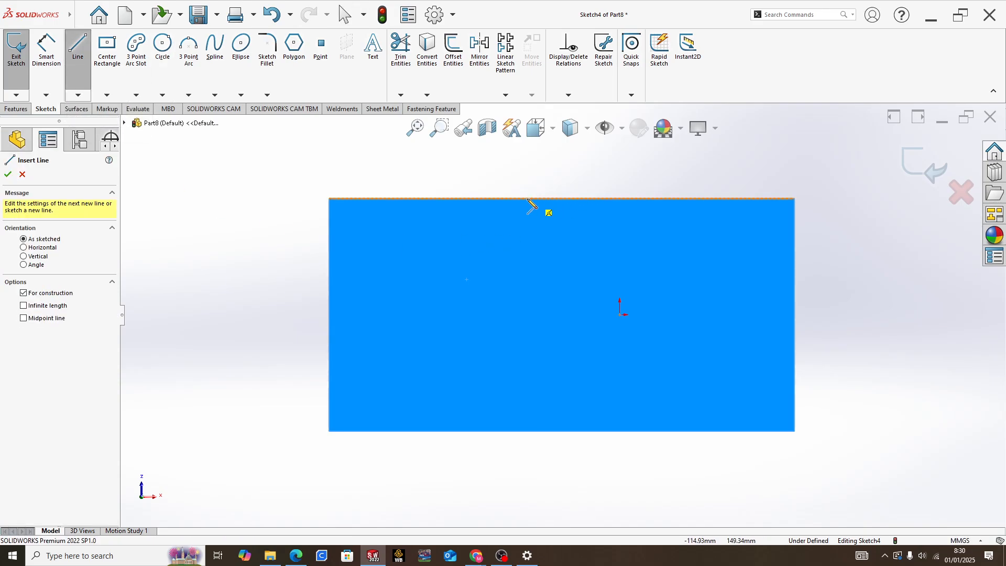
{"action": "left_click", "coordinate": [562, 199]}
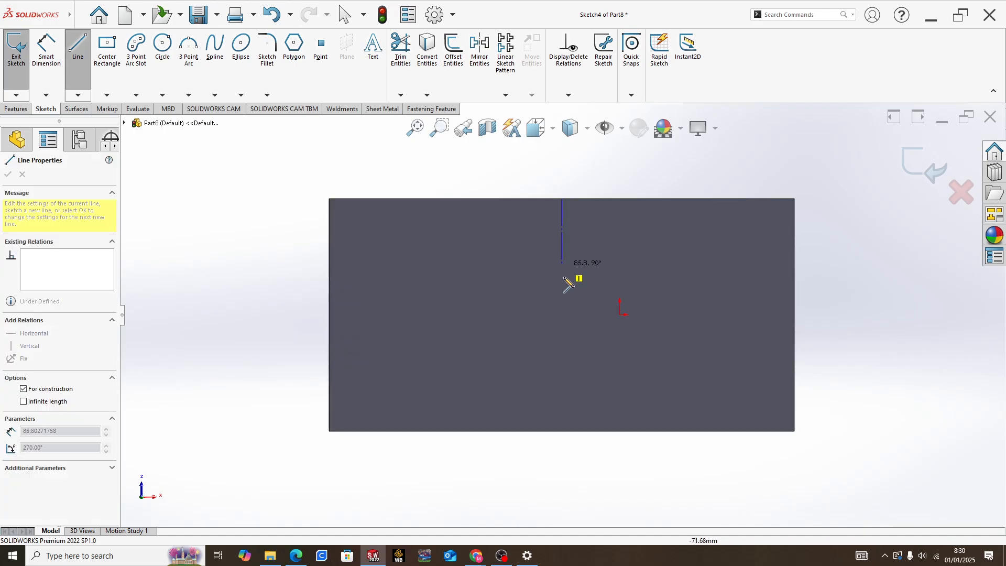
{"action": "left_click", "coordinate": [562, 431]}
{"action": "key", "text": "Escape"}
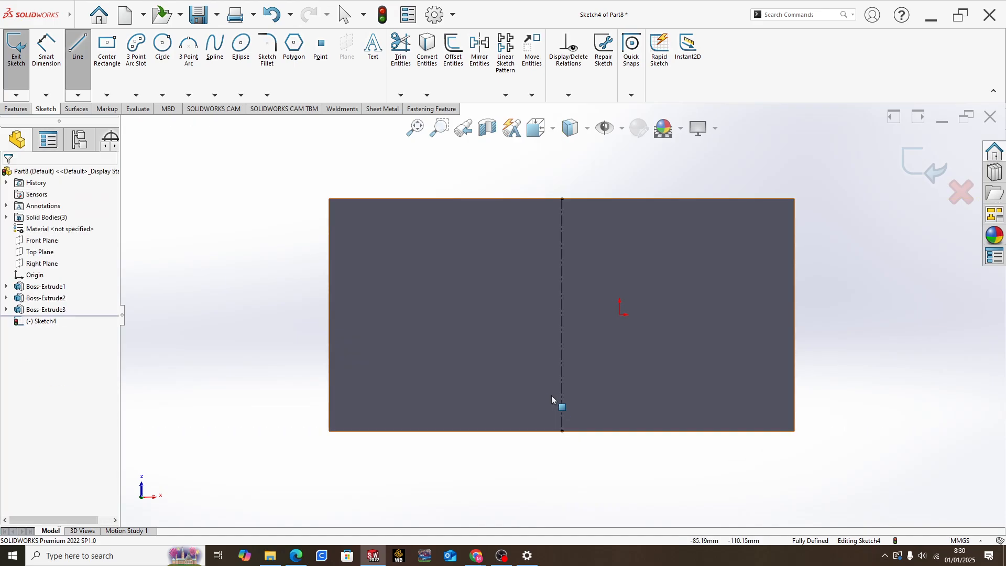
Step: Sketch a circle of about 13.7 mm radius near the upper-left corner of the base's underside
{"action": "left_click", "coordinate": [162, 44]}
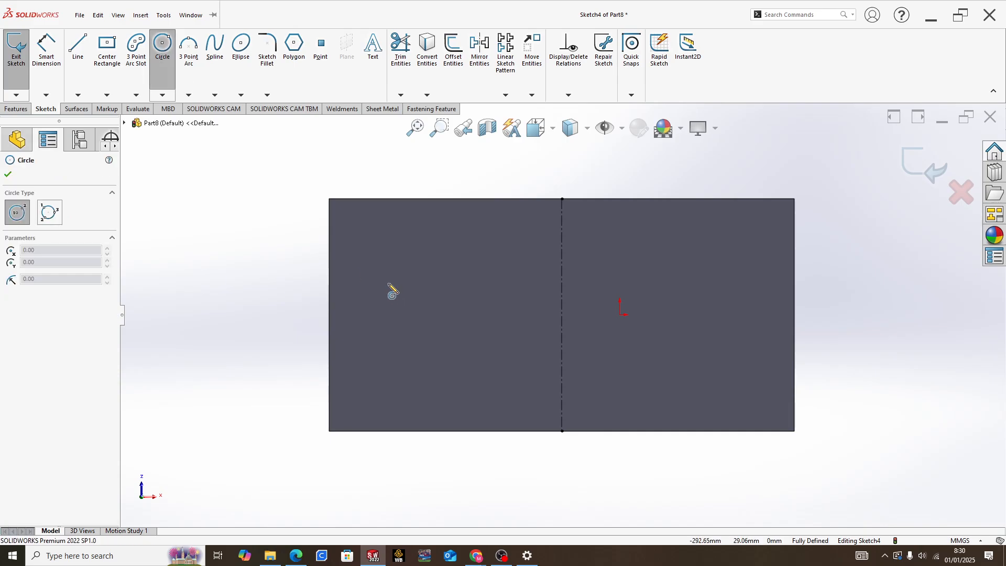
{"action": "scroll", "coordinate": [370, 233], "scroll_direction": "down", "scroll_amount": 3}
{"action": "left_click", "coordinate": [374, 219]}
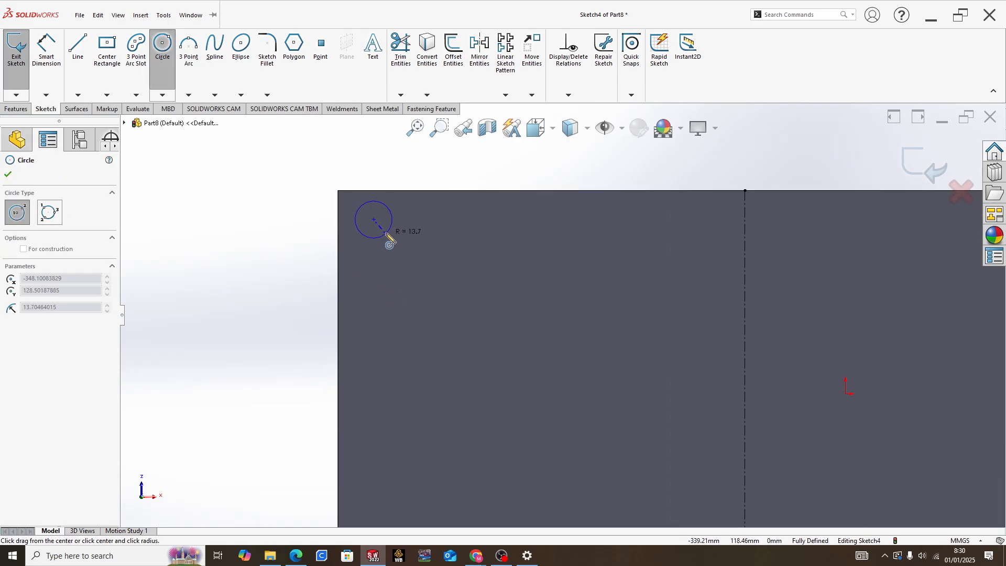
{"action": "left_click", "coordinate": [386, 232]}
{"action": "key", "text": "Escape"}
Step: Dimension the circle's center 25 mm from the adjacent short edge of the base
{"action": "left_click", "coordinate": [47, 48]}
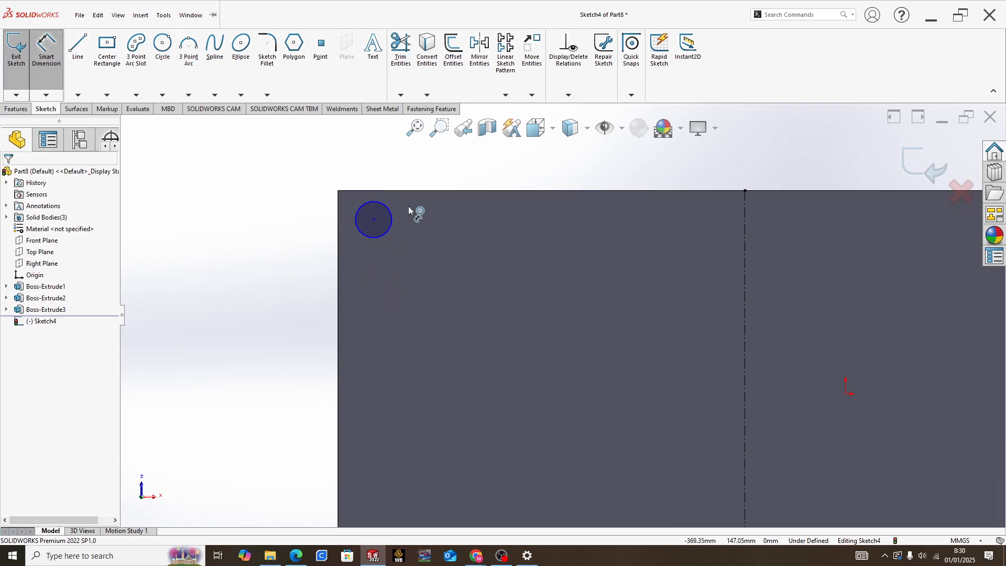
{"action": "left_click", "coordinate": [374, 220]}
{"action": "left_click", "coordinate": [337, 244]}
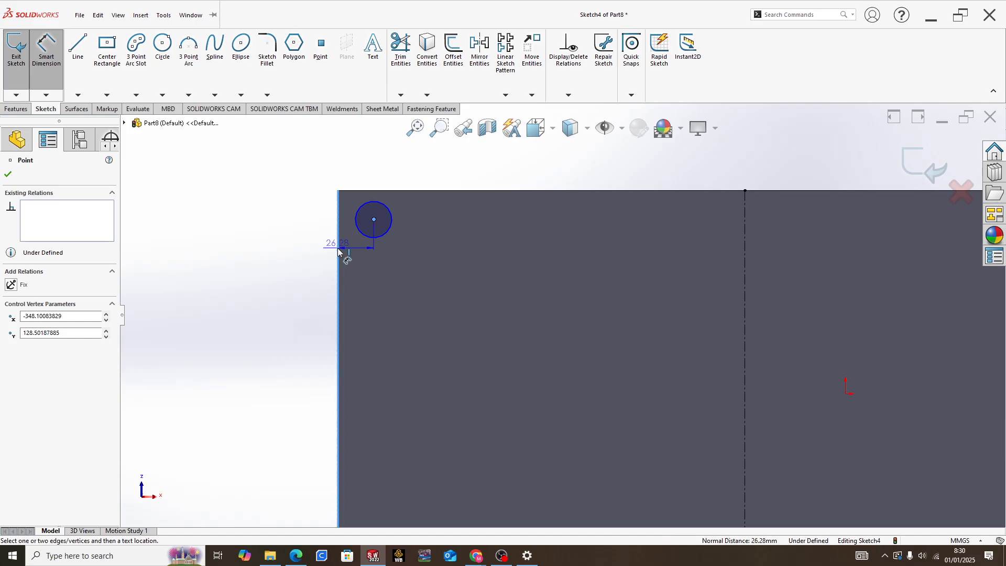
{"action": "left_click", "coordinate": [294, 215]}
{"action": "type", "text": "25"}
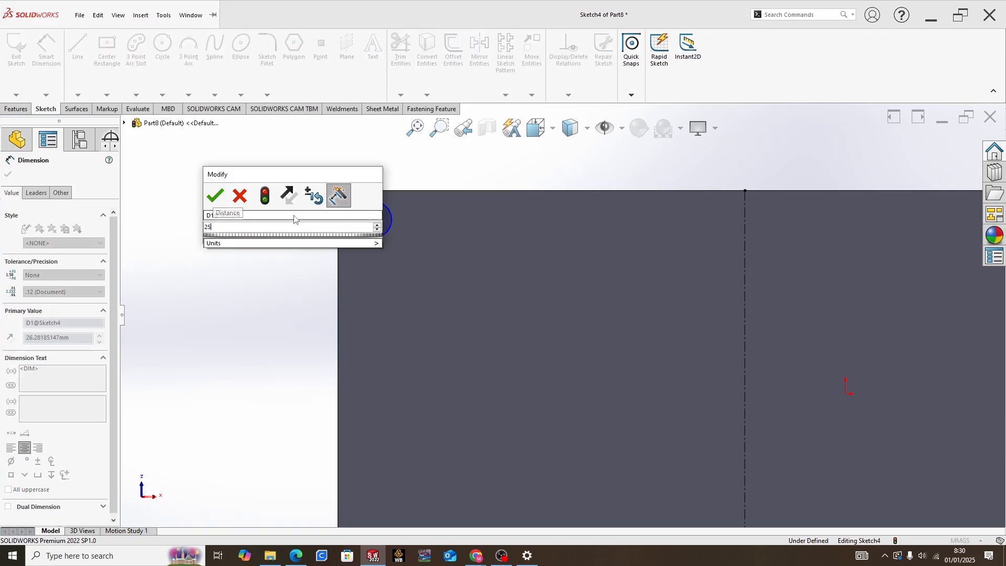
{"action": "key", "text": "Return"}
Step: Check the foot position in the PDF drawing and dimension the circle's center 25 mm from the adjacent long edge
{"action": "key", "text": "alt+Tab"}
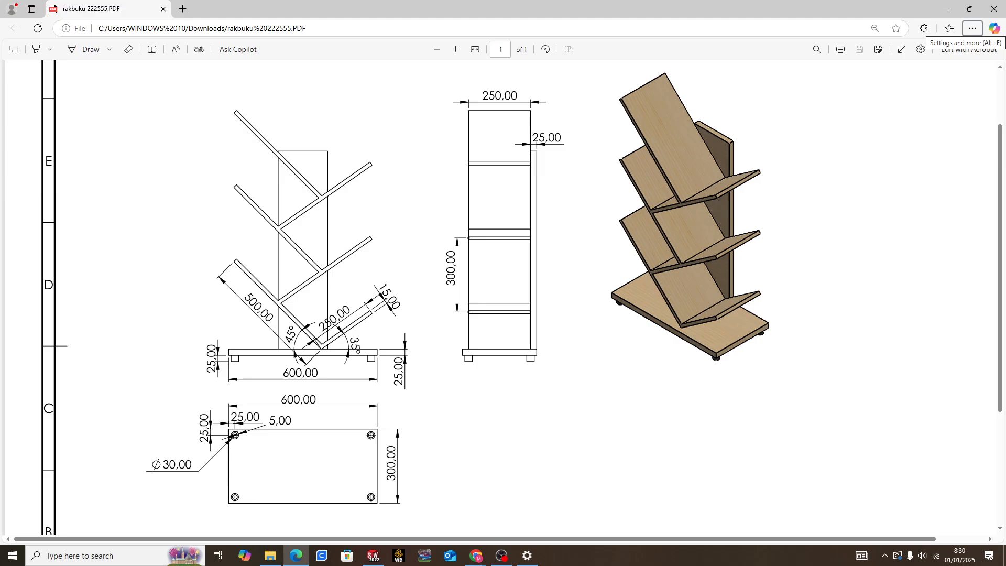
{"action": "key", "text": "alt+Tab"}
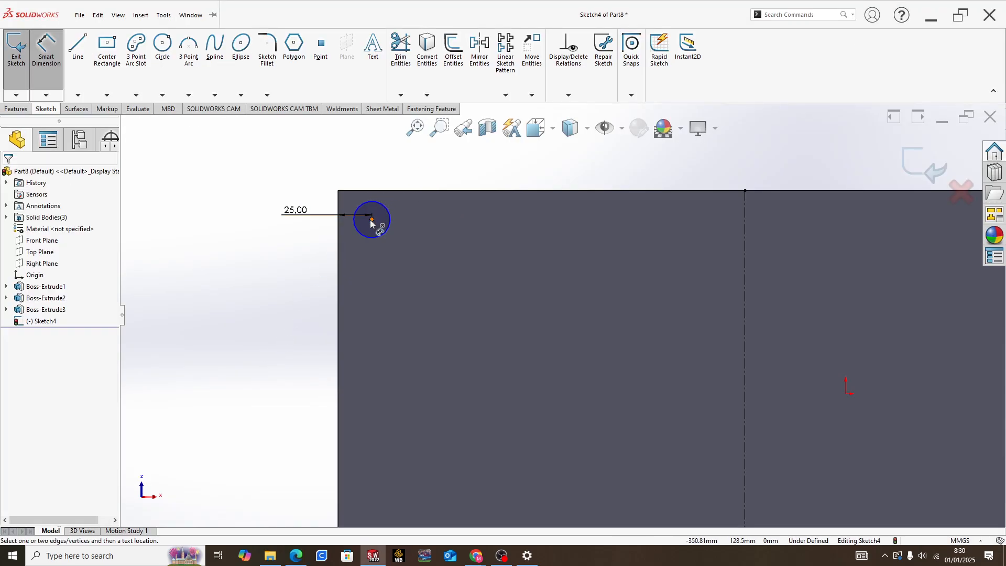
{"action": "left_click", "coordinate": [371, 222]}
{"action": "left_click", "coordinate": [381, 190]}
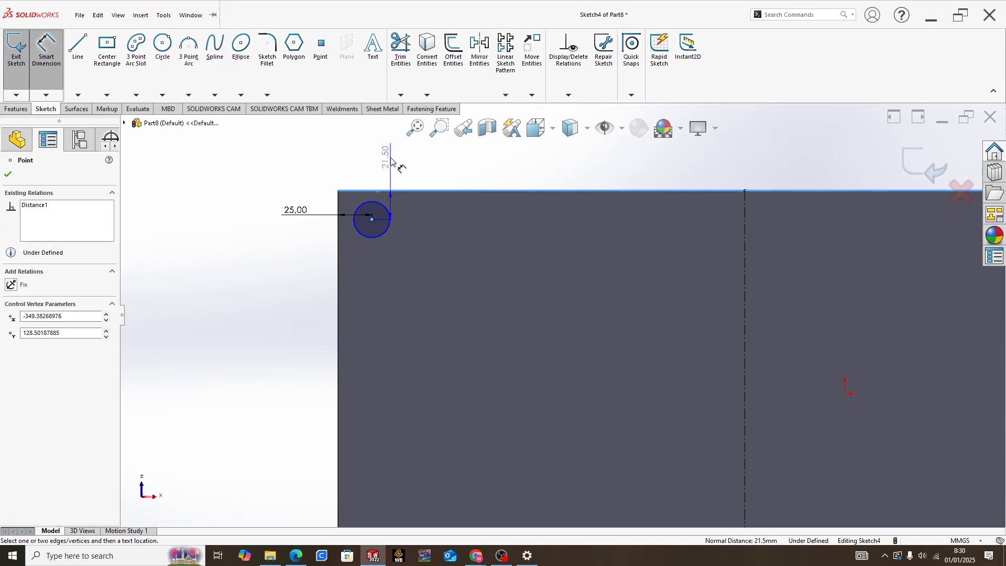
{"action": "left_click", "coordinate": [387, 158]}
{"action": "type", "text": "25"}
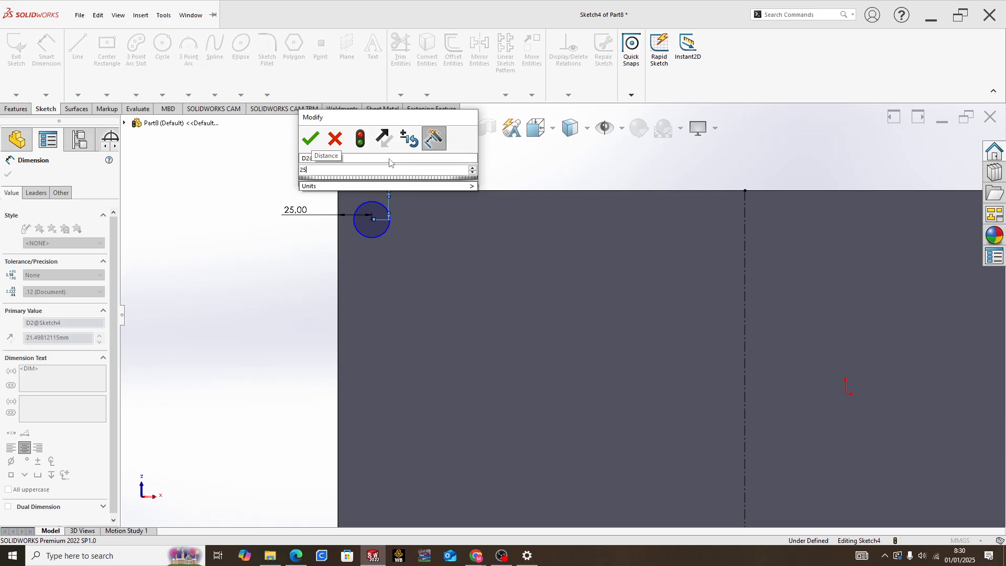
{"action": "key", "text": "Return"}
Step: Dimension the corner circle's diameter as 30 mm
{"action": "left_click", "coordinate": [385, 239]}
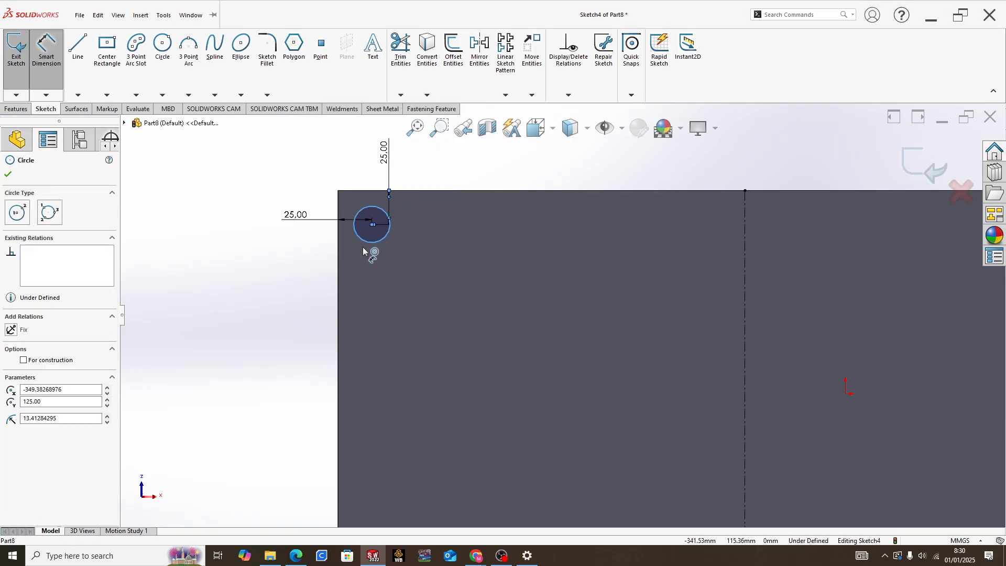
{"action": "left_click", "coordinate": [301, 301]}
{"action": "type", "text": "3"}
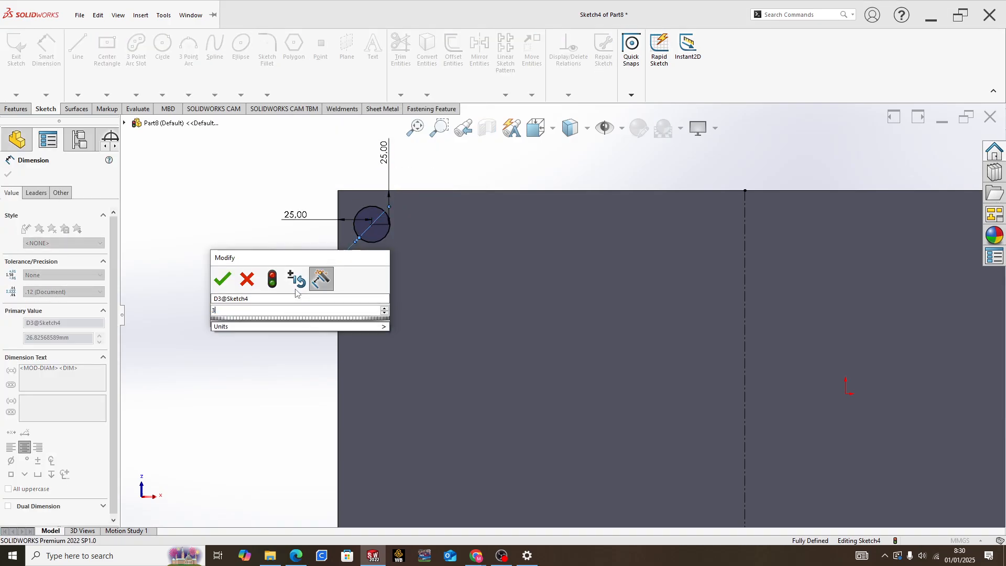
{"action": "type", "text": "0"}
{"action": "key", "text": "Return"}
Step: Consult the PDF drawing for the foot's ring detail and offset the 30 mm circle 5 mm inward
{"action": "key", "text": "alt+Tab"}
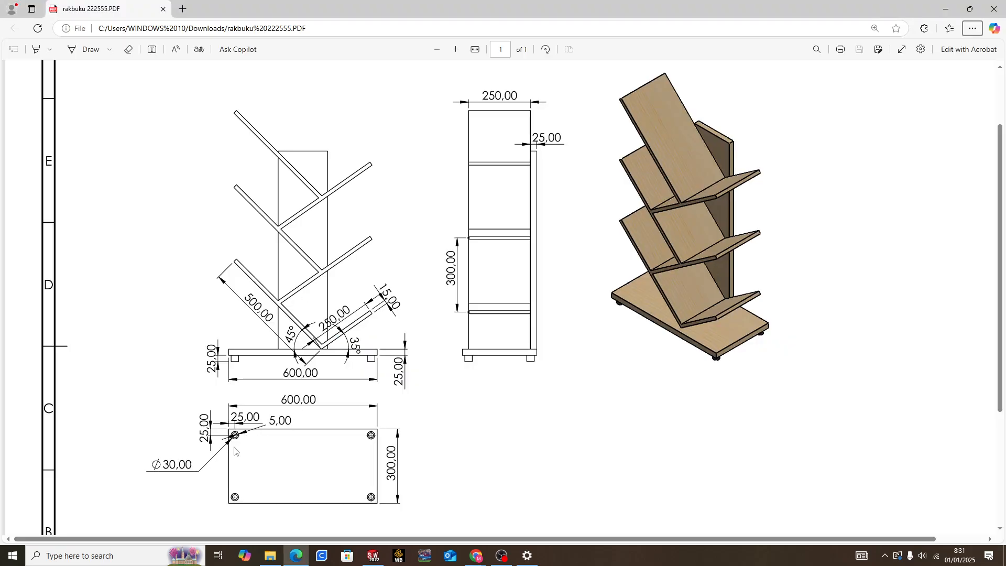
{"action": "scroll", "coordinate": [237, 445], "scroll_direction": "up", "scroll_amount": 6, "text": "ctrl"}
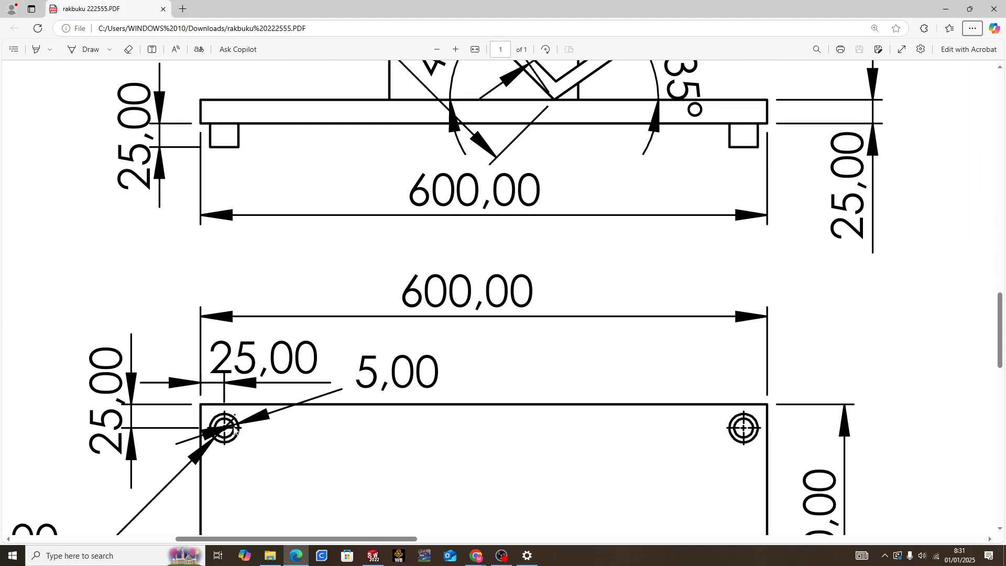
{"action": "scroll", "coordinate": [329, 403], "scroll_direction": "down", "scroll_amount": 6, "text": "ctrl"}
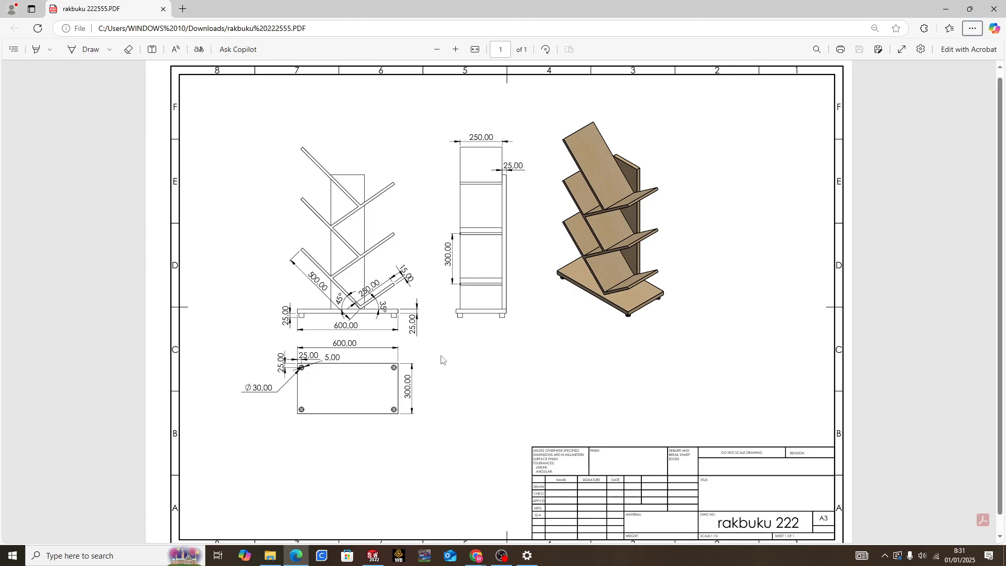
{"action": "scroll", "coordinate": [442, 360], "scroll_direction": "up", "scroll_amount": 2, "text": "ctrl"}
{"action": "key", "text": "alt+Tab"}
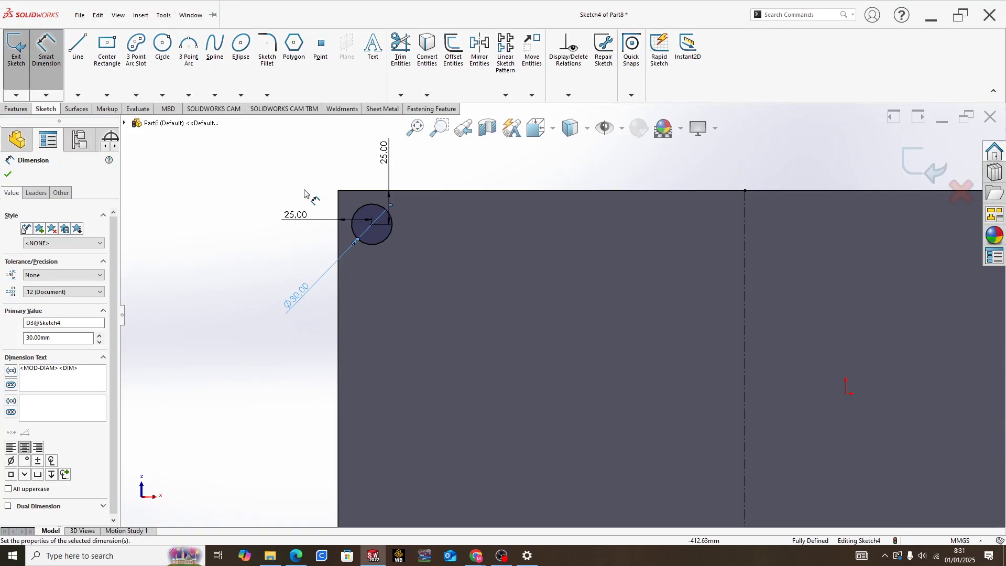
{"action": "left_click", "coordinate": [453, 50]}
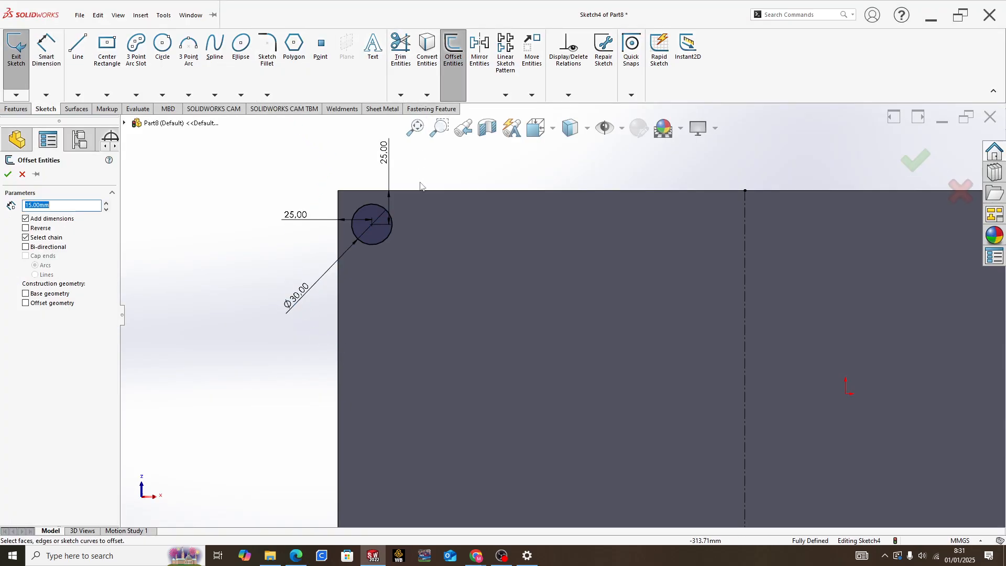
{"action": "left_click", "coordinate": [384, 241]}
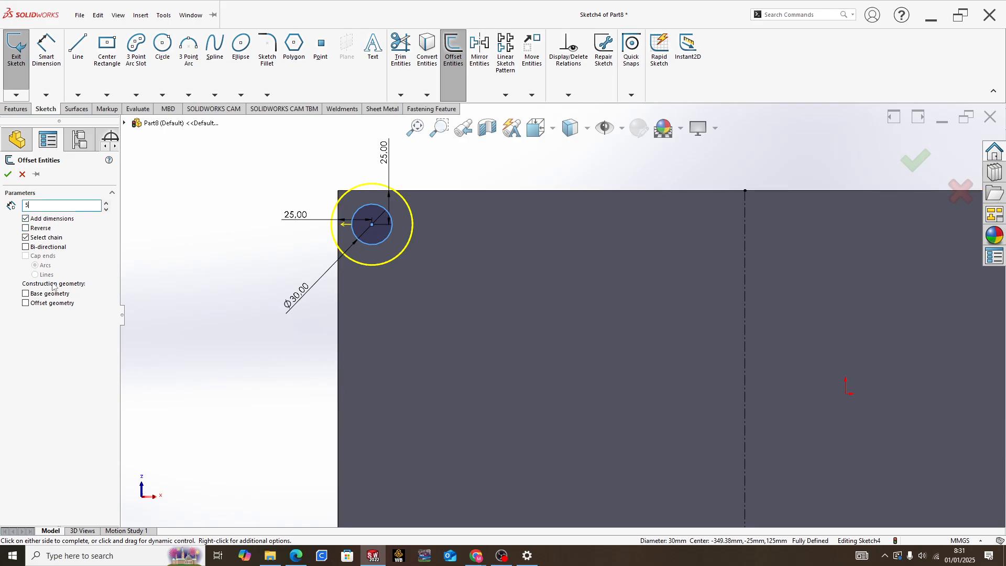
{"action": "type", "text": "5"}
{"action": "key", "text": "Return"}
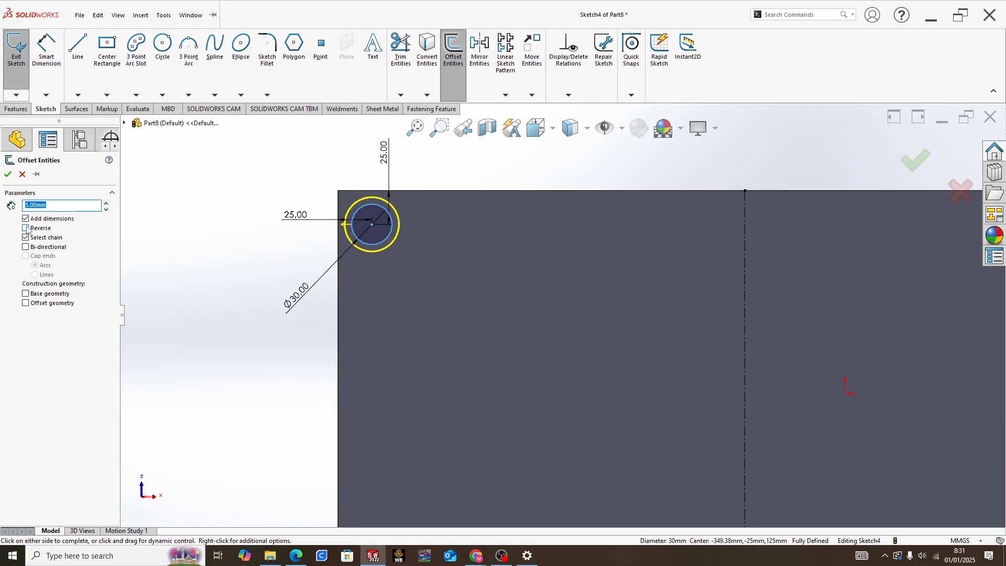
{"action": "left_click", "coordinate": [26, 228]}
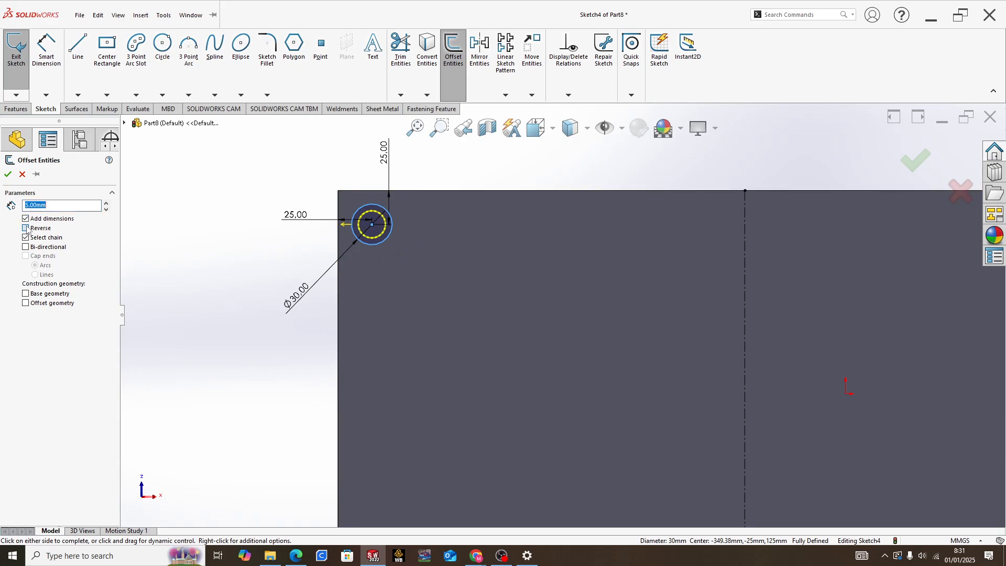
{"action": "left_click", "coordinate": [8, 174]}
Step: Mirror the two concentric circles about the vertical centerline to the opposite end of the base
{"action": "mouse_move", "coordinate": [345, 196]}
{"action": "left_mouse_down"}
{"action": "mouse_move", "coordinate": [407, 252]}
{"action": "mouse_move", "coordinate": [427, 252]}
{"action": "left_mouse_up"}
{"action": "key", "text": "z"}
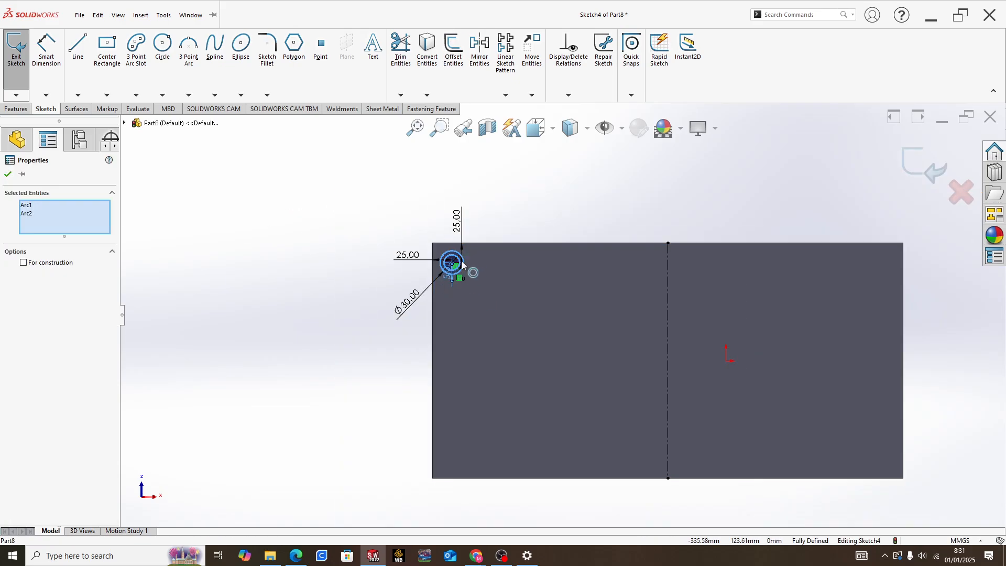
{"action": "left_click", "coordinate": [478, 50]}
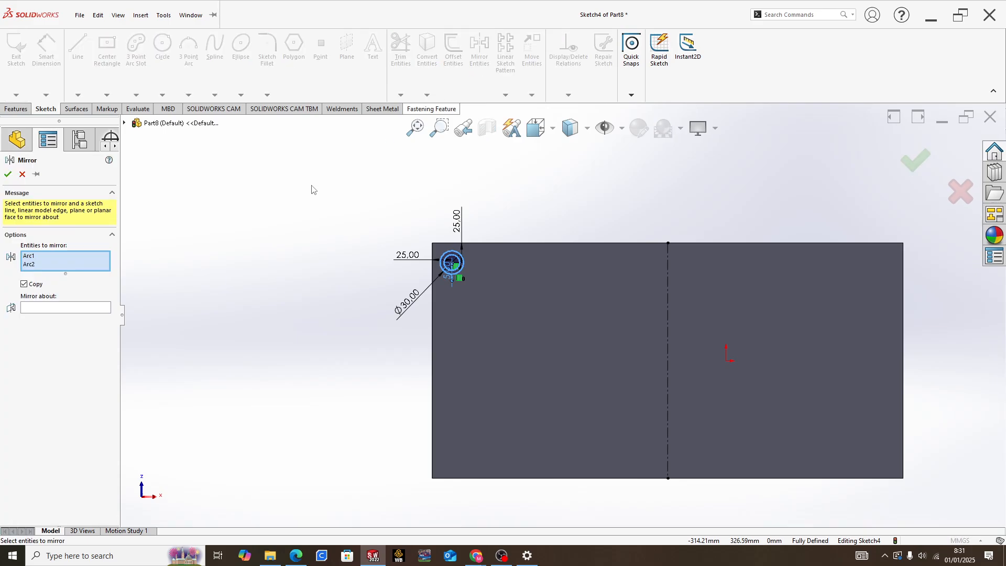
{"action": "left_click", "coordinate": [66, 308]}
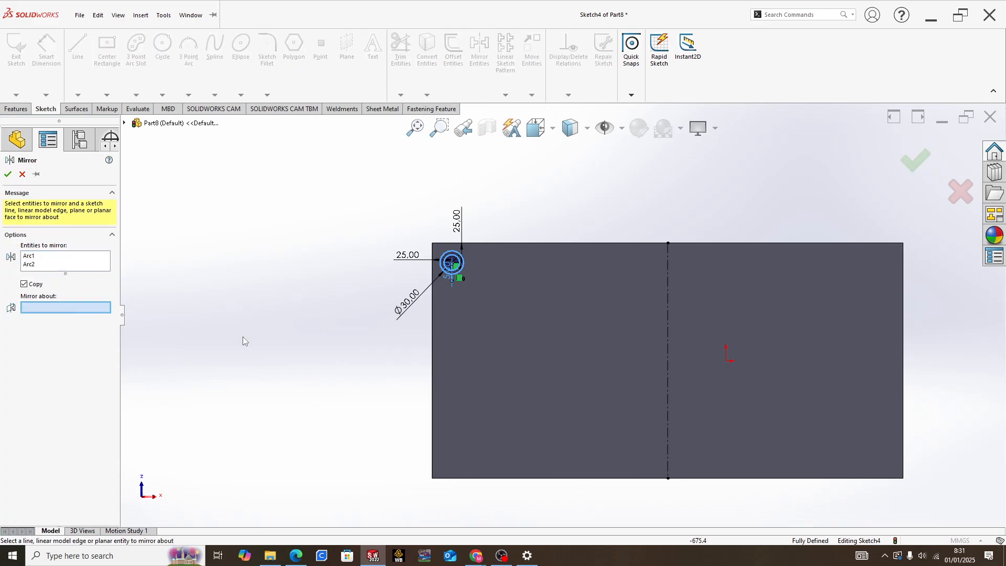
{"action": "left_click", "coordinate": [667, 316]}
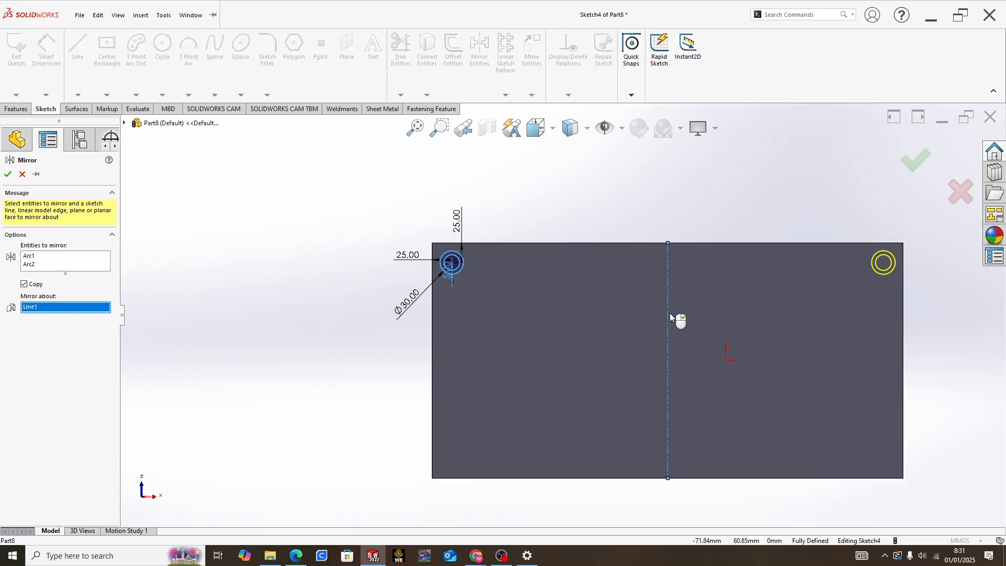
{"action": "left_click", "coordinate": [8, 174]}
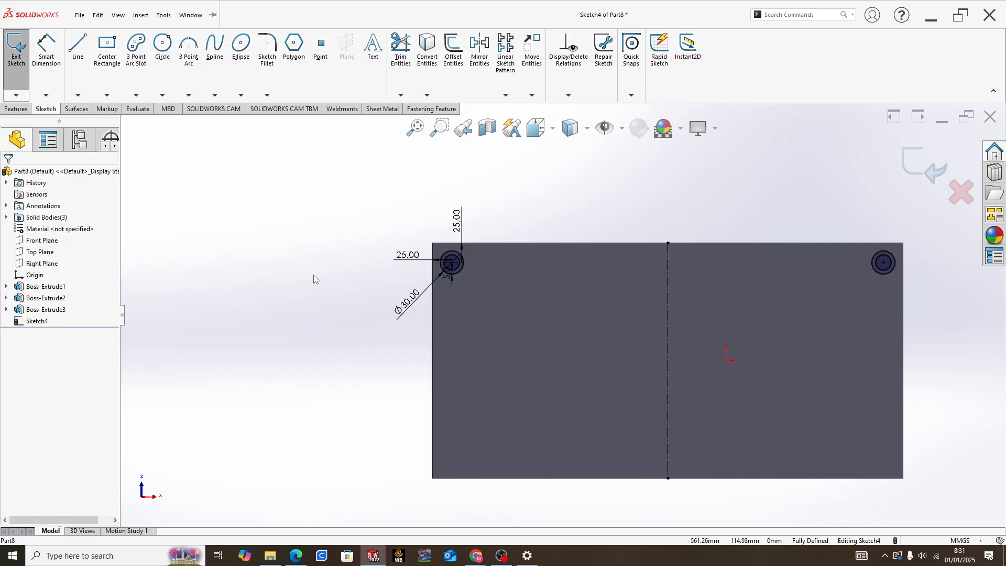
Step: Mirror both pairs of concentric circles about the Front Plane to the other two corners
{"action": "left_click_drag", "start_coordinate": [437, 249], "coordinate": [907, 276]}
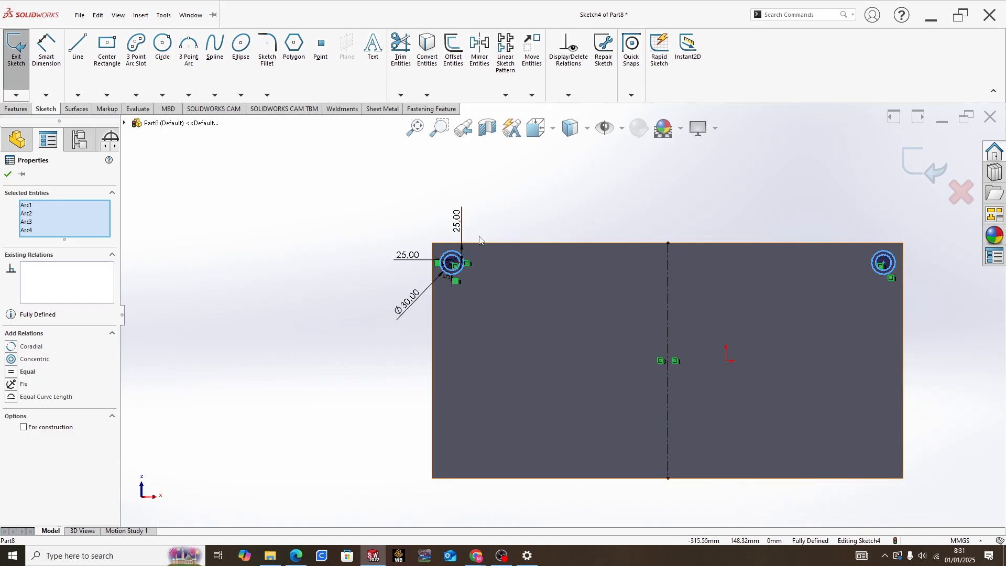
{"action": "left_click", "coordinate": [479, 51]}
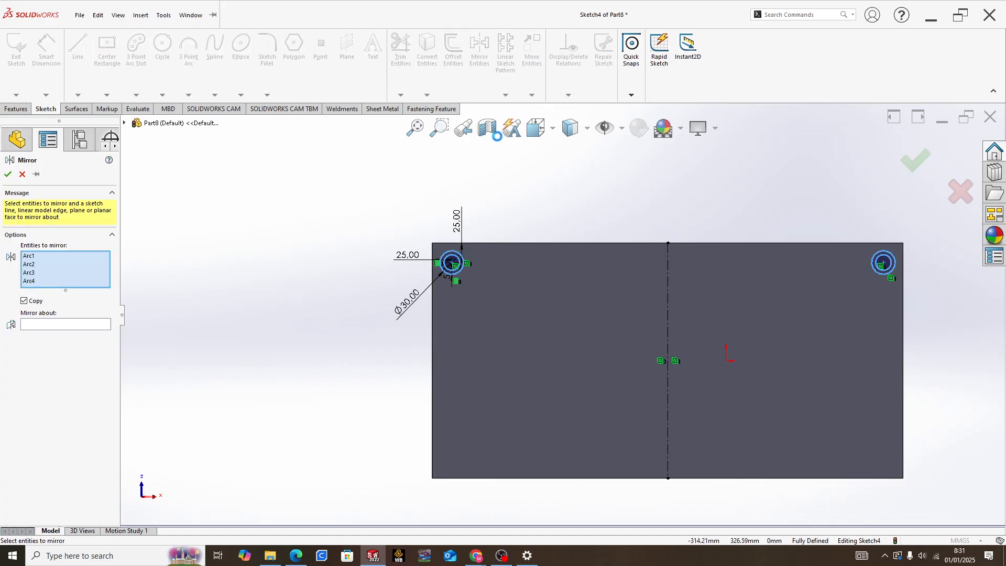
{"action": "left_click", "coordinate": [92, 324]}
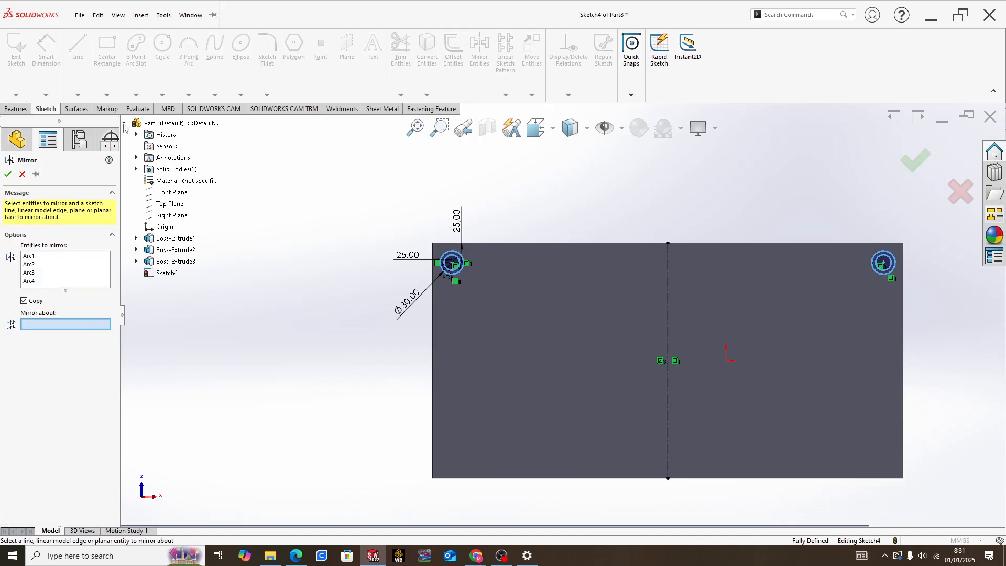
{"action": "left_click", "coordinate": [172, 192]}
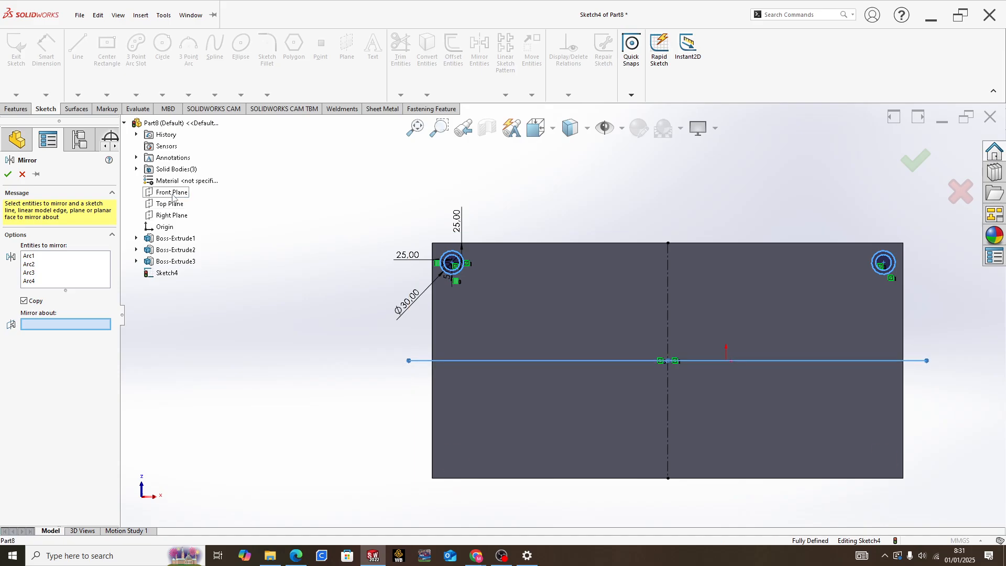
{"action": "left_click", "coordinate": [7, 174]}
Step: Extrude the four foot rings 25 mm Blind from the base's underside with Merge result on
{"action": "middle_click_drag", "start_coordinate": [776, 298], "coordinate": [774, 307]}
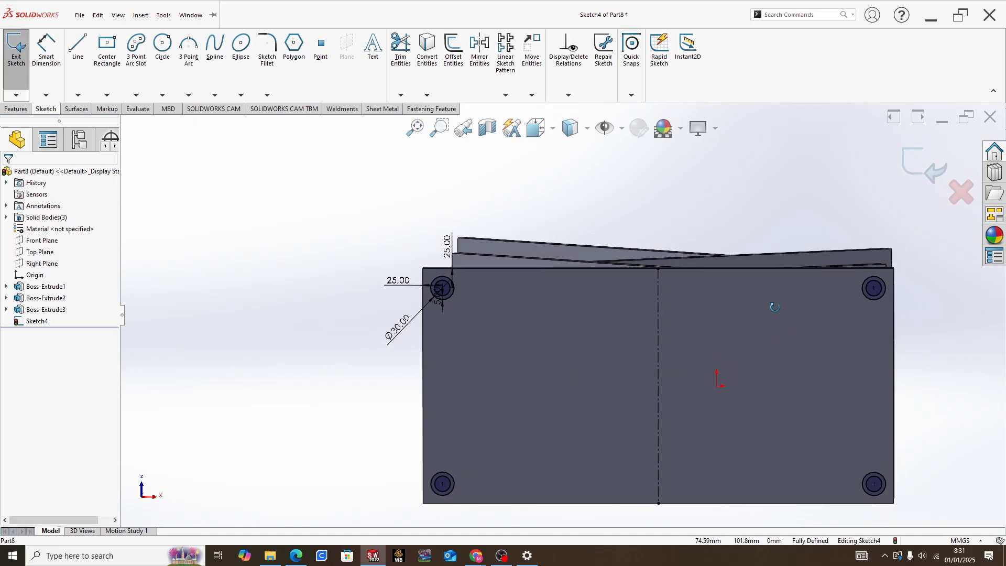
{"action": "left_click", "coordinate": [16, 108]}
{"action": "left_click", "coordinate": [21, 94]}
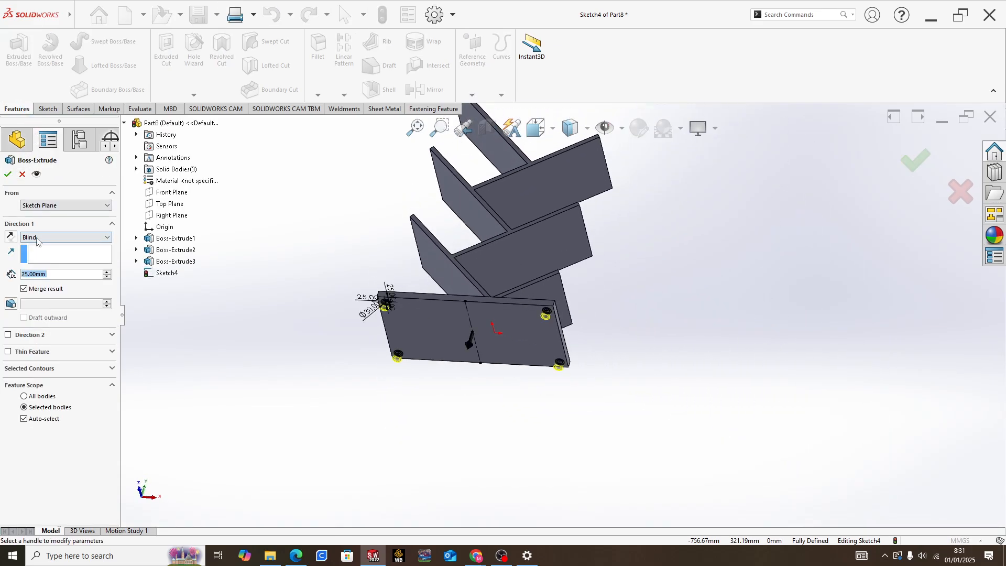
{"action": "left_click", "coordinate": [8, 174]}
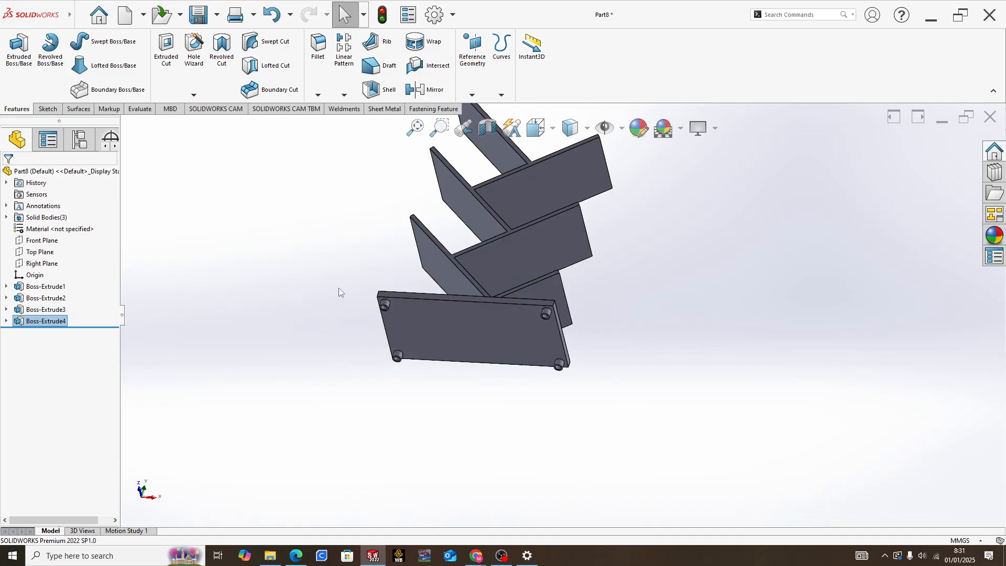
{"action": "middle_click_drag", "start_coordinate": [376, 293], "coordinate": [382, 398]}
{"action": "middle_click_drag", "start_coordinate": [415, 293], "coordinate": [450, 324]}
{"action": "scroll", "coordinate": [447, 323], "scroll_direction": "down", "scroll_amount": 1}
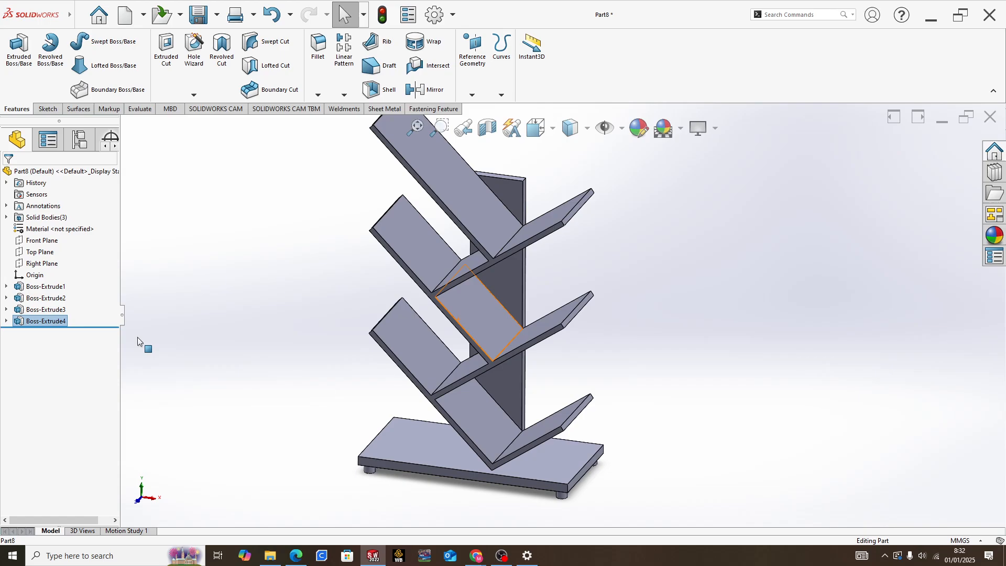
{"action": "left_click", "coordinate": [48, 289], "text": "ctrl"}
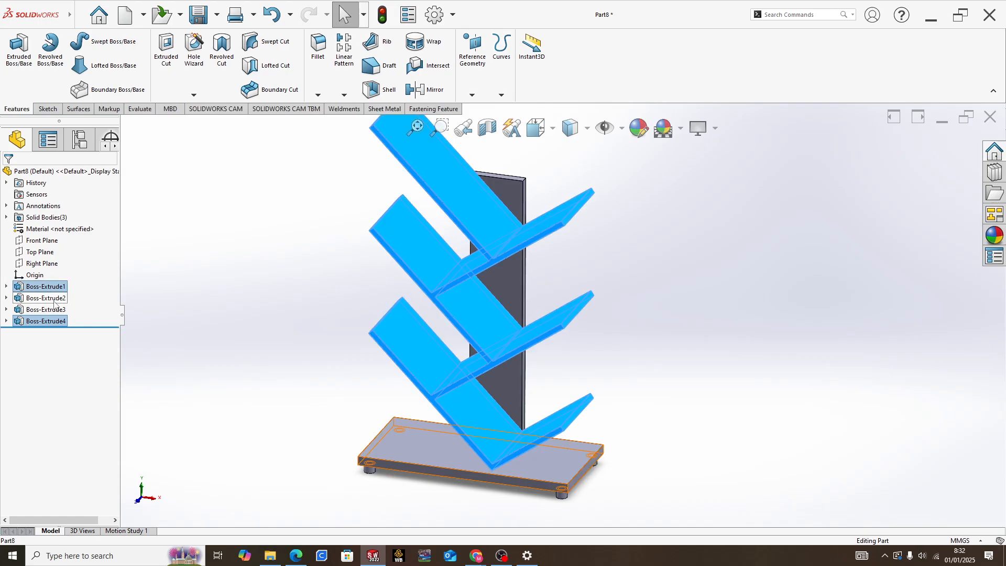
{"action": "left_click", "coordinate": [52, 299], "text": "ctrl"}
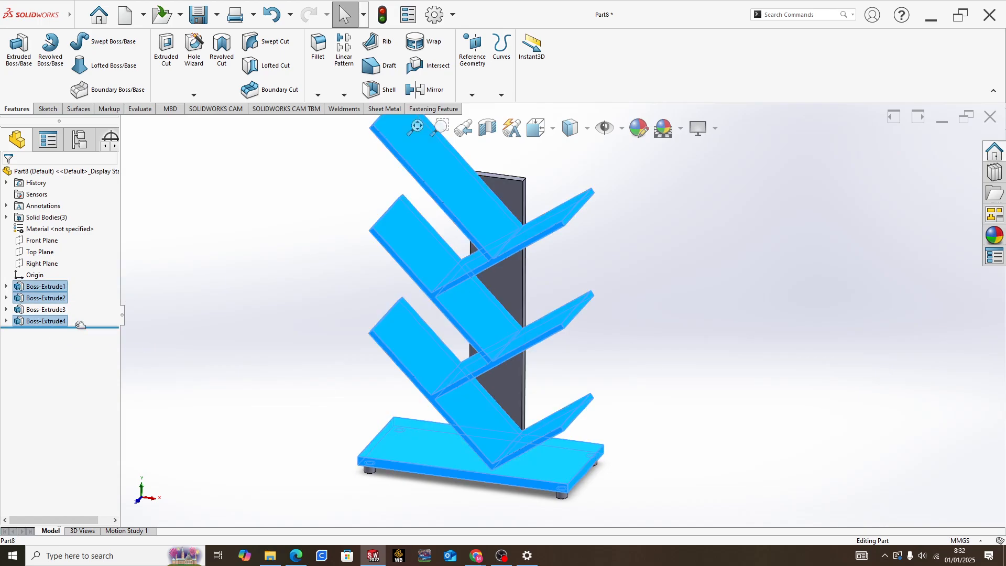
{"action": "left_click", "coordinate": [144, 286]}
Step: Apply the polished cherry 2d wood appearance to the base, V-shelves and back panel extrusions
{"action": "left_click", "coordinate": [63, 289]}
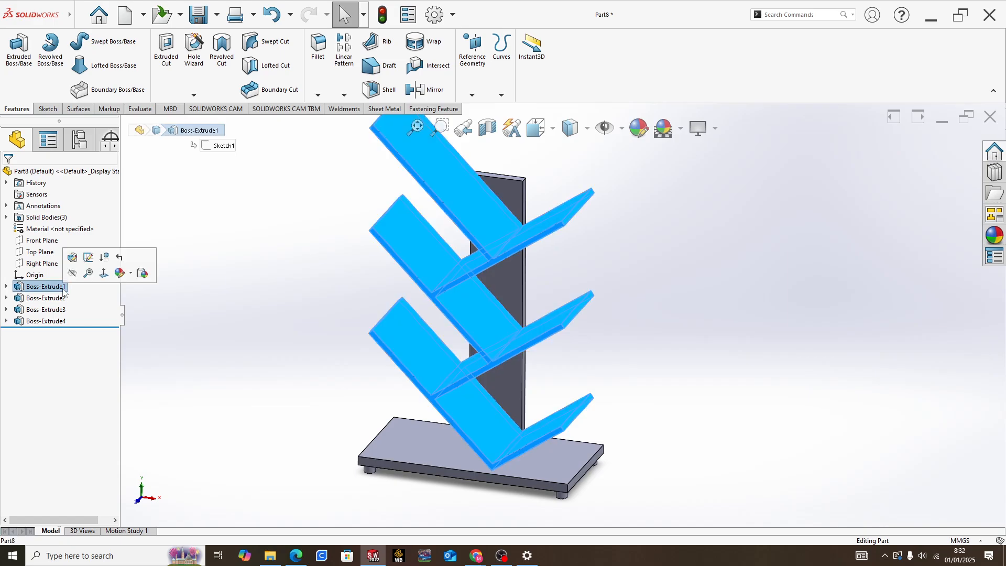
{"action": "left_click", "coordinate": [52, 297], "text": "ctrl"}
{"action": "left_click", "coordinate": [53, 309], "text": "ctrl"}
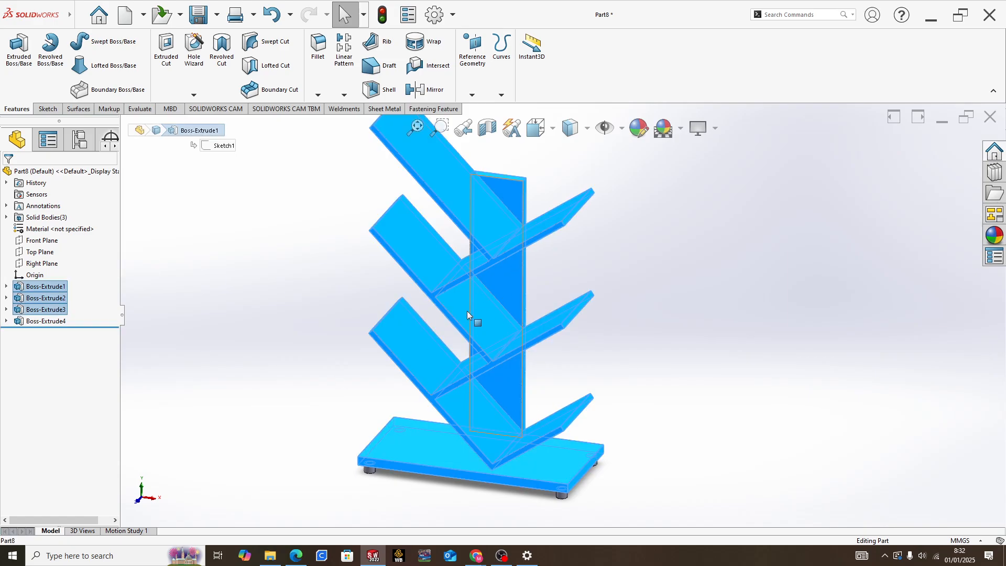
{"action": "left_click", "coordinate": [995, 234]}
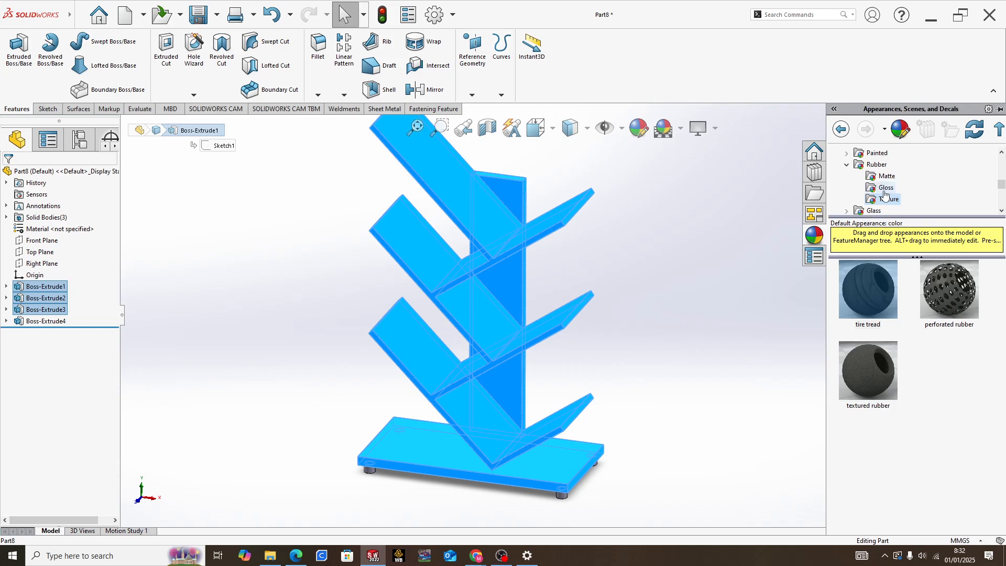
{"action": "left_click_drag", "start_coordinate": [1002, 190], "coordinate": [1002, 195]}
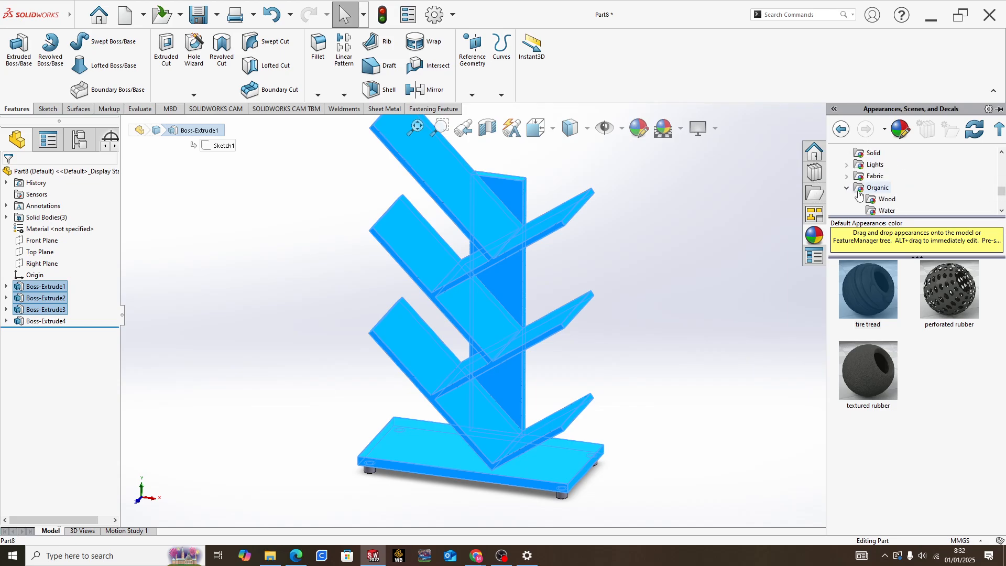
{"action": "left_click", "coordinate": [885, 200]}
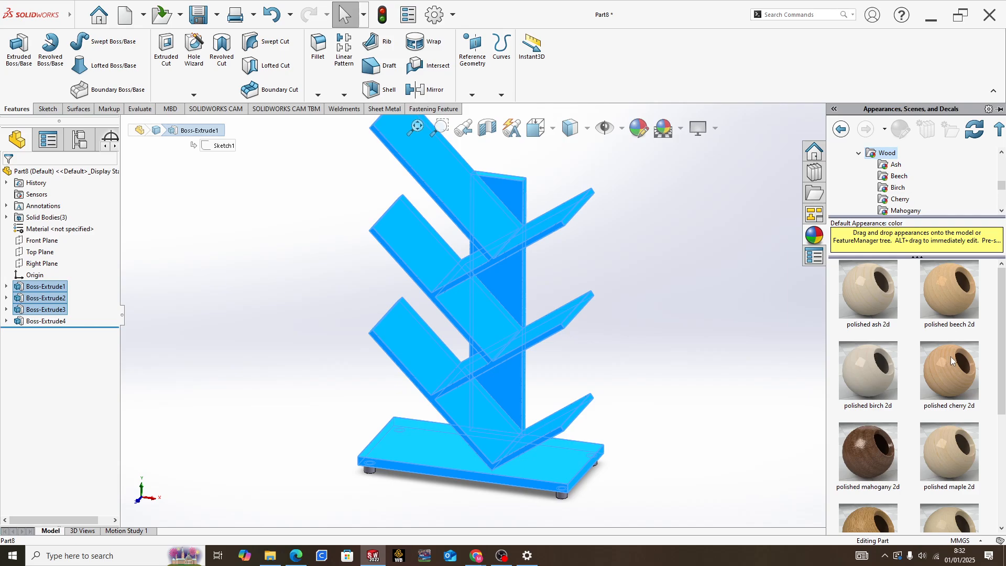
{"action": "scroll", "coordinate": [943, 361], "scroll_direction": "down", "scroll_amount": 3}
{"action": "scroll", "coordinate": [935, 364], "scroll_direction": "up", "scroll_amount": 1}
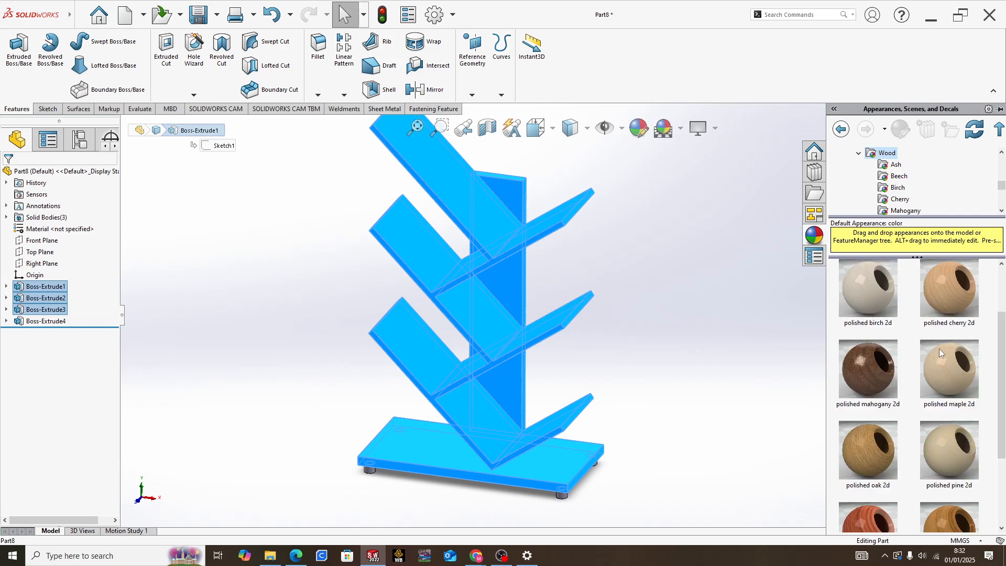
{"action": "double_click", "coordinate": [956, 297]}
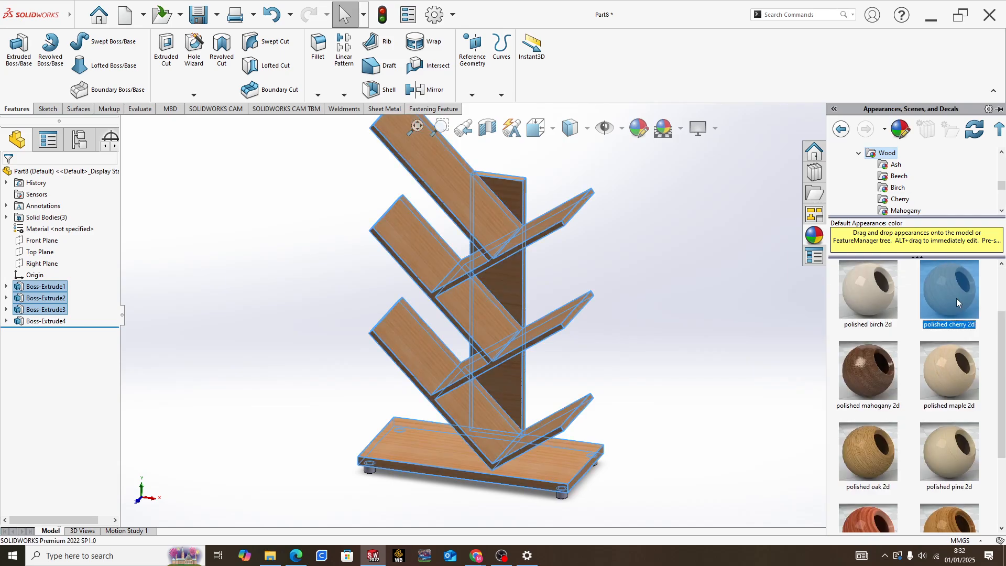
Step: Apply the tire tread rubber texture appearance to the extrusion forming the four feet
{"action": "middle_click_drag", "start_coordinate": [589, 428], "coordinate": [593, 369]}
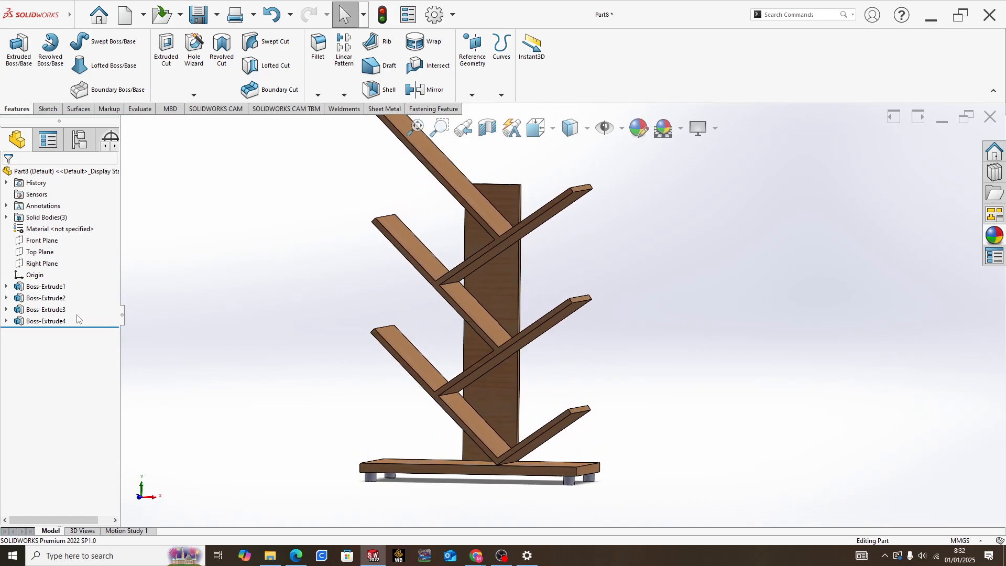
{"action": "left_click", "coordinate": [51, 322]}
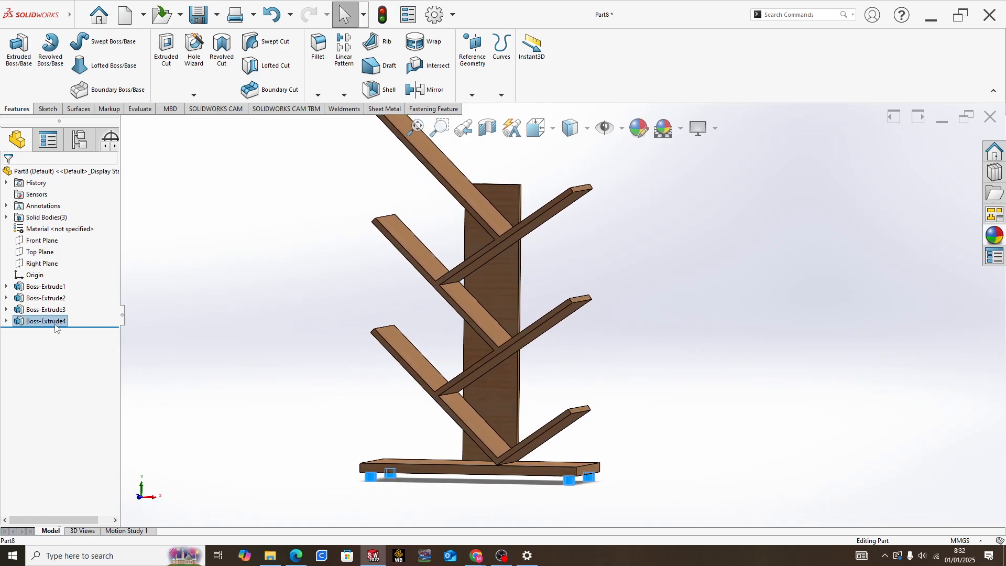
{"action": "left_click", "coordinate": [995, 234]}
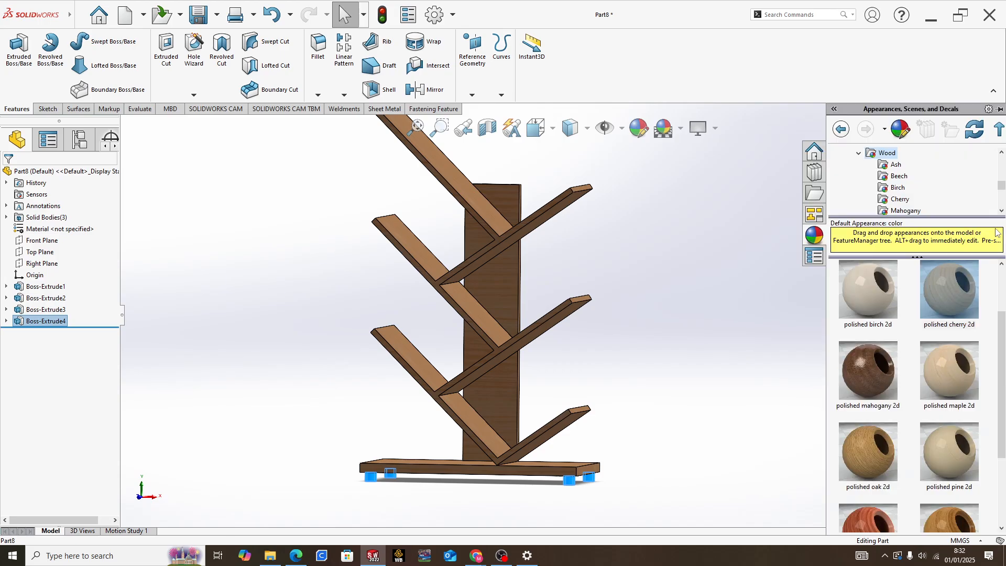
{"action": "left_click_drag", "start_coordinate": [1001, 187], "coordinate": [1002, 177]}
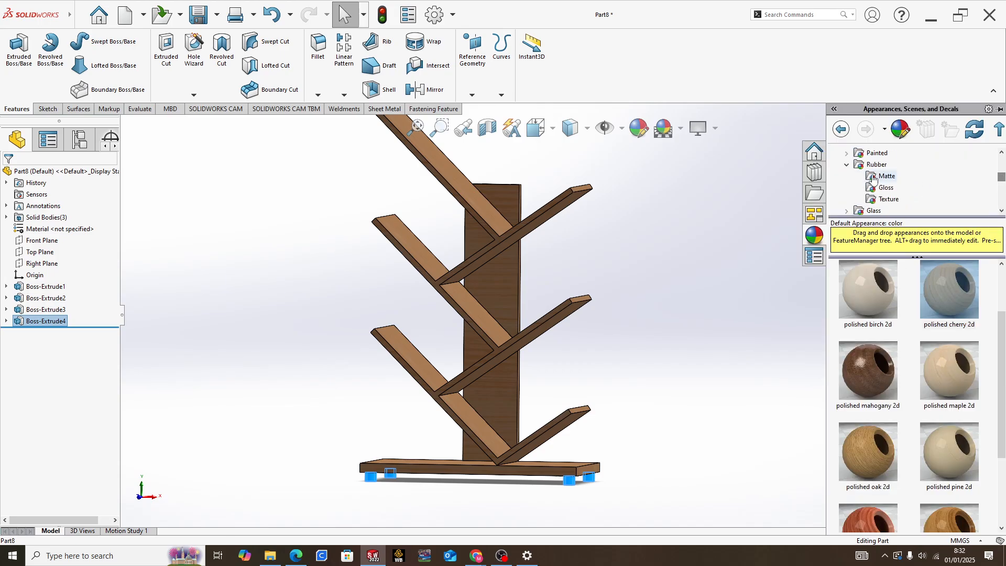
{"action": "left_click", "coordinate": [885, 189]}
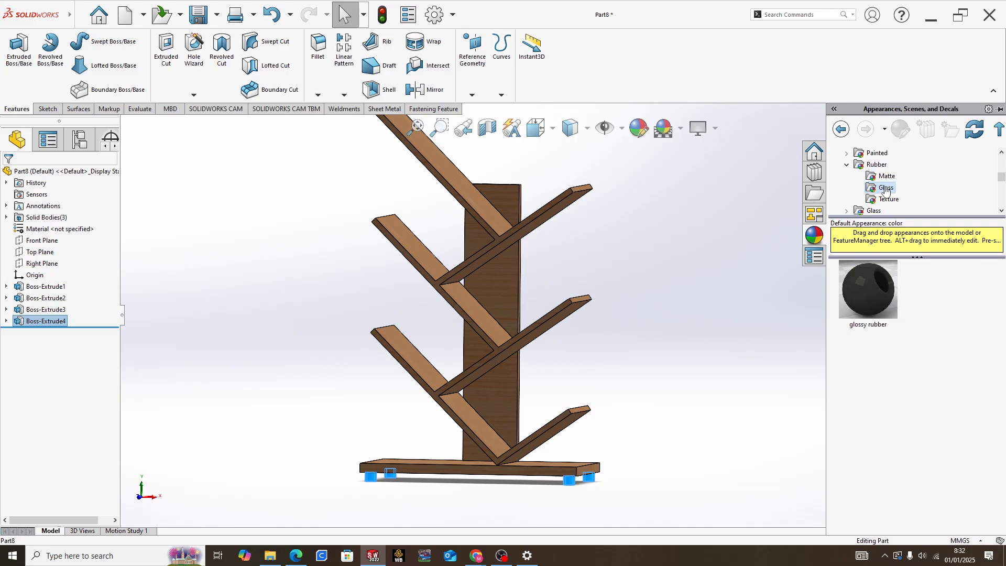
{"action": "left_click", "coordinate": [887, 201]}
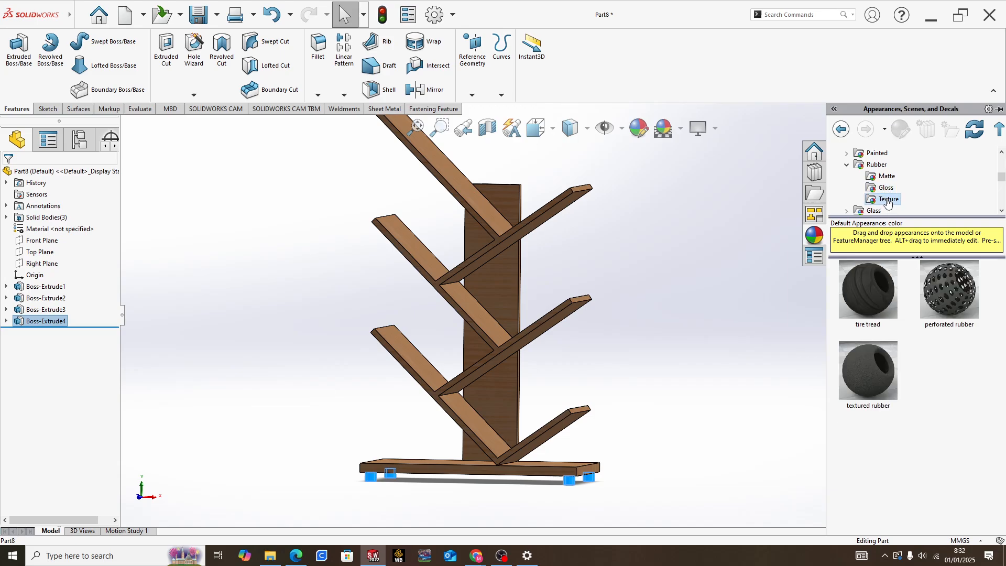
{"action": "double_click", "coordinate": [870, 283]}
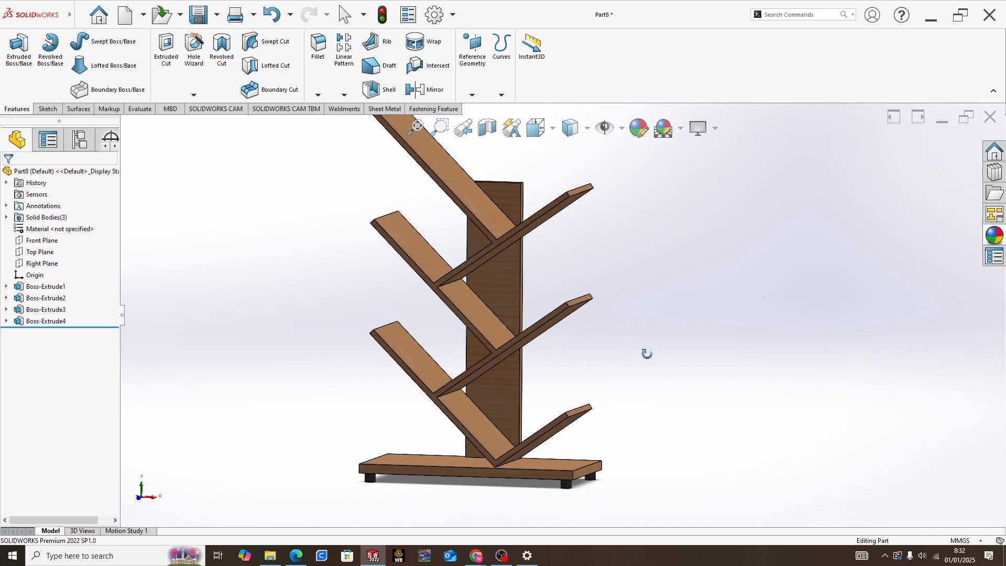
Step: Examine the finished bookcase from the isometric view and several other angles, checking the shelf joints, back panel, base and feet
{"action": "key", "text": "space"}
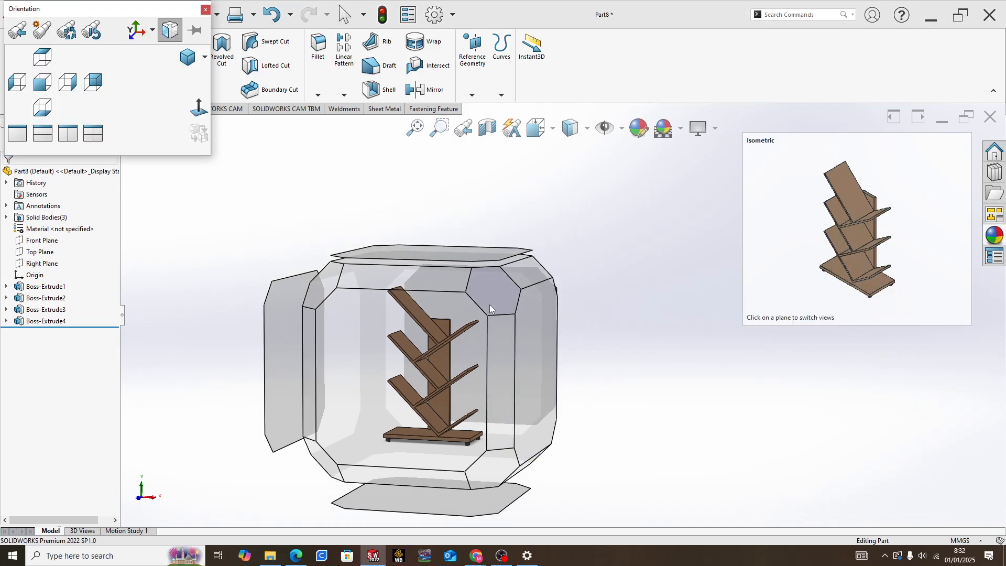
{"action": "left_click", "coordinate": [489, 304]}
{"action": "middle_click_drag", "start_coordinate": [611, 381], "coordinate": [567, 320]}
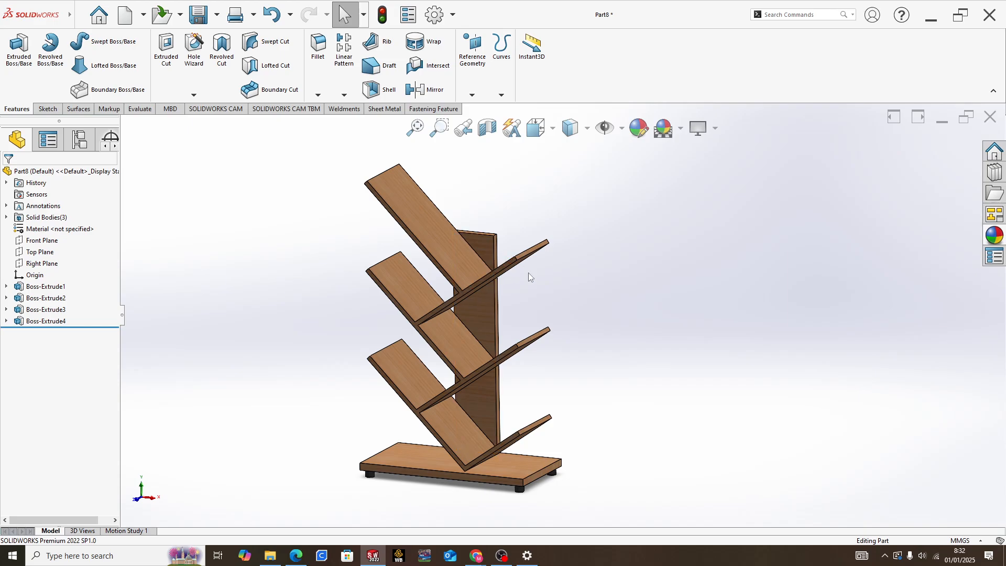
{"action": "middle_click_drag", "start_coordinate": [529, 277], "coordinate": [507, 275]}
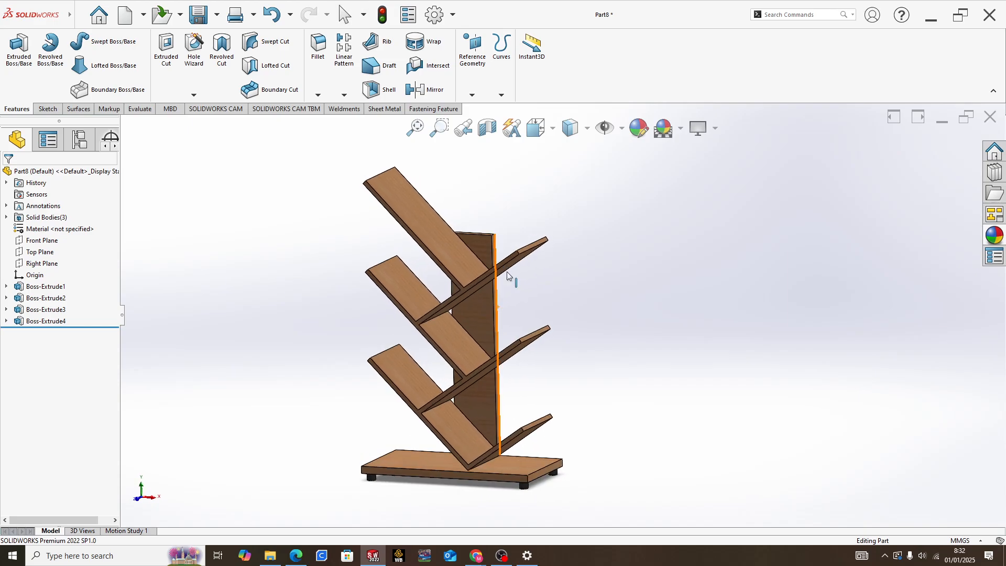
{"action": "scroll", "coordinate": [507, 275], "scroll_direction": "down", "scroll_amount": 6}
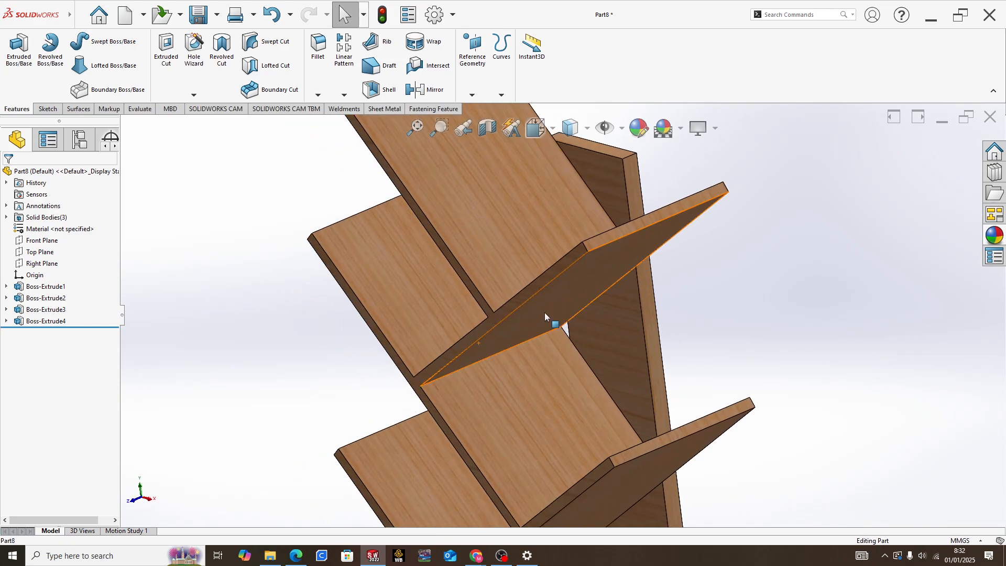
{"action": "scroll", "coordinate": [544, 312], "scroll_direction": "up", "scroll_amount": 5}
{"action": "middle_click_drag", "start_coordinate": [558, 307], "coordinate": [601, 309]}
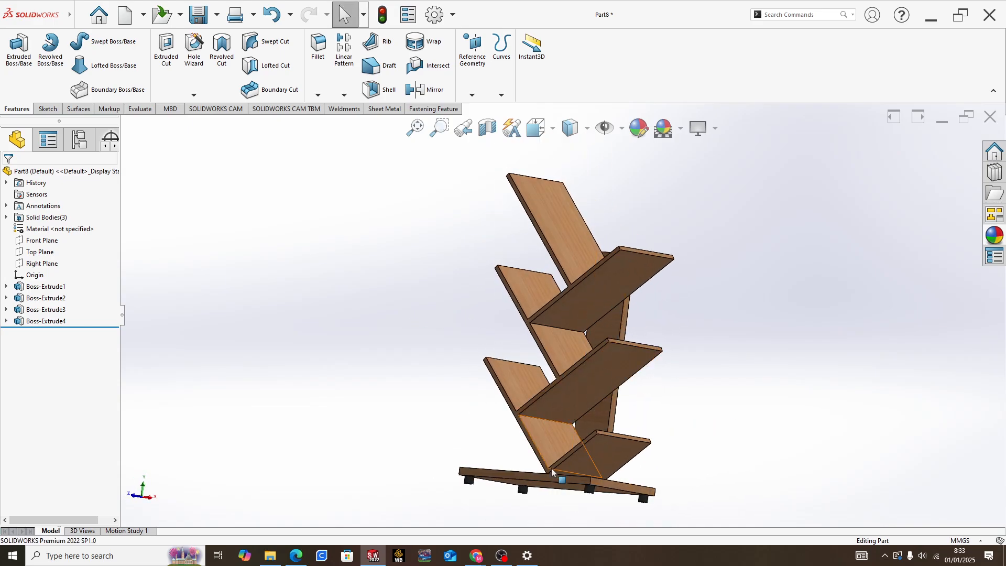
{"action": "scroll", "coordinate": [552, 472], "scroll_direction": "down", "scroll_amount": 2}
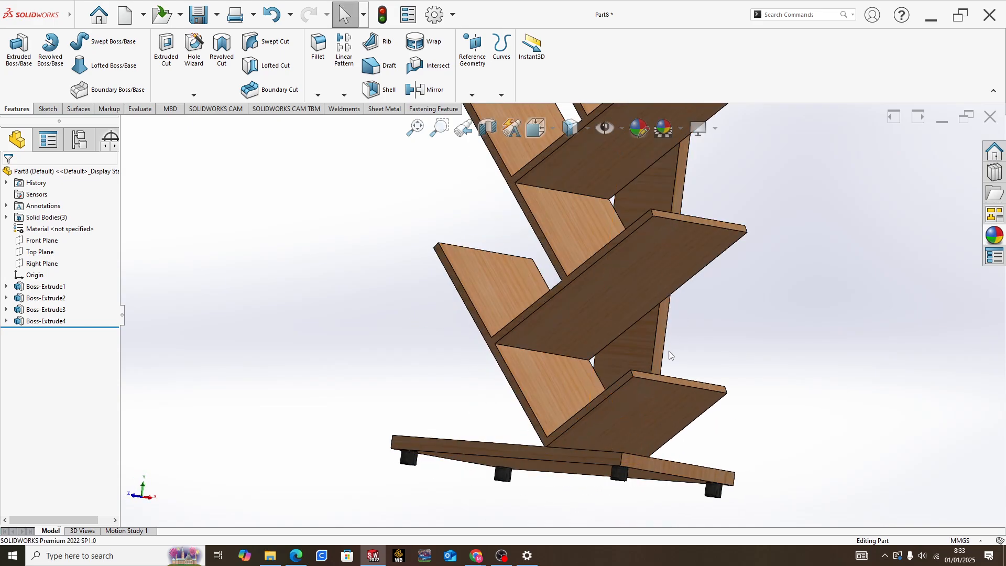
{"action": "middle_click_drag", "start_coordinate": [668, 350], "coordinate": [600, 359]}
{"action": "scroll", "coordinate": [605, 310], "scroll_direction": "up", "scroll_amount": 5}
{"action": "middle_click_drag", "start_coordinate": [605, 310], "coordinate": [524, 335]}
{"action": "scroll", "coordinate": [524, 335], "scroll_direction": "down", "scroll_amount": 4}
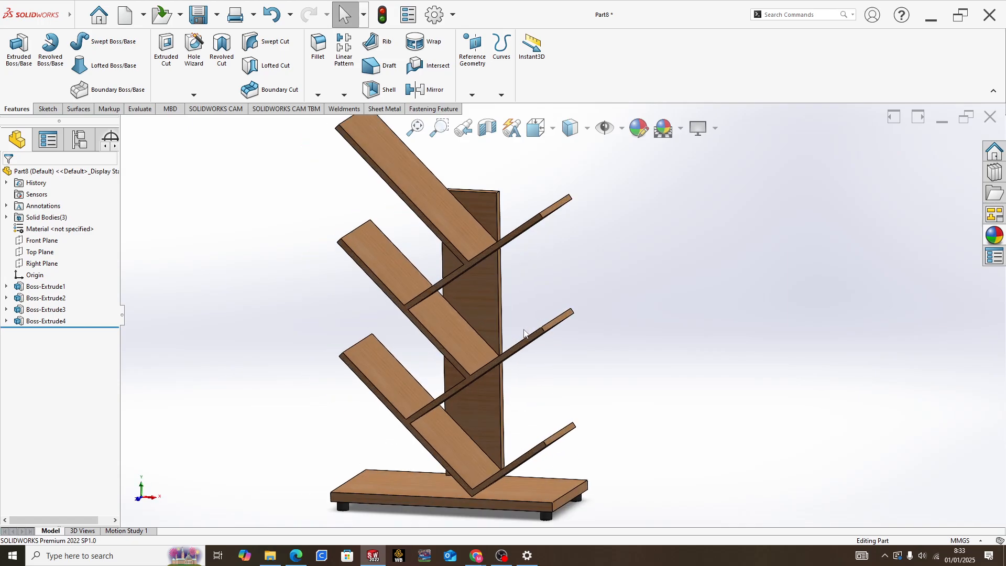
{"action": "scroll", "coordinate": [533, 318], "scroll_direction": "up", "scroll_amount": 3}
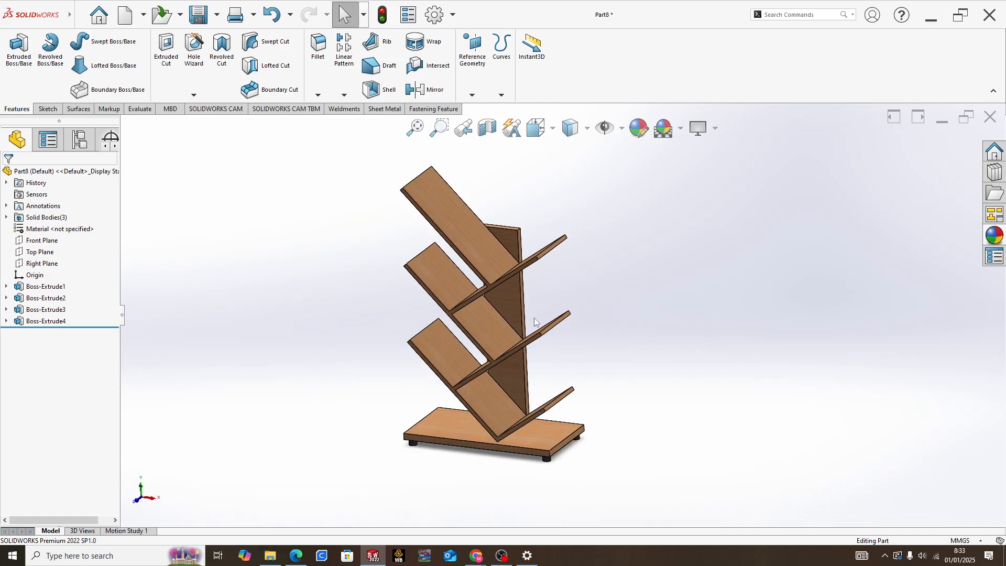
{"action": "scroll", "coordinate": [543, 315], "scroll_direction": "down", "scroll_amount": 2}
{"action": "scroll", "coordinate": [542, 314], "scroll_direction": "down", "scroll_amount": 1}
{"action": "scroll", "coordinate": [542, 314], "scroll_direction": "up", "scroll_amount": 3}
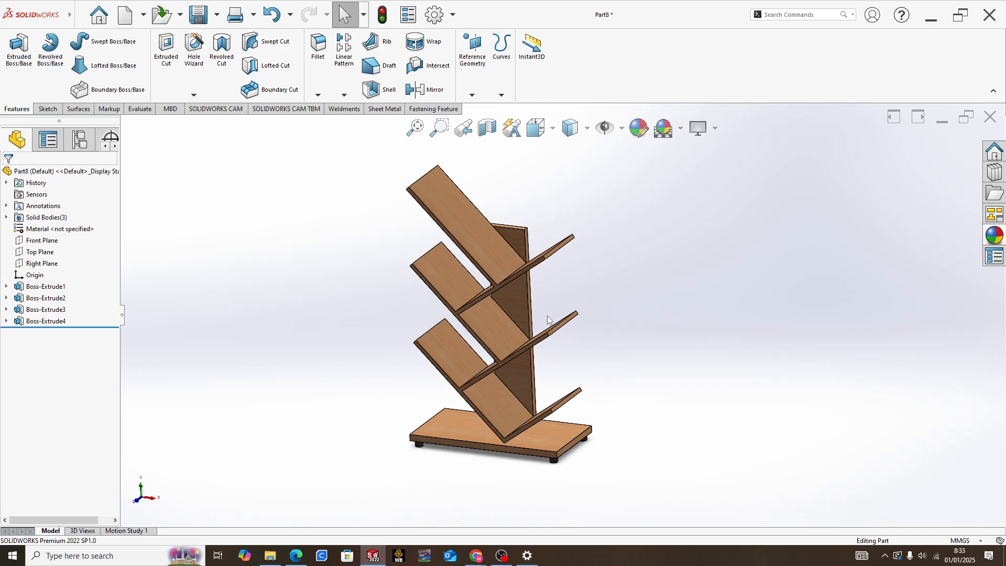
{"action": "mouse_move", "coordinate": [543, 314]}
{"action": "middle_mouse_down"}
{"action": "mouse_move", "coordinate": [518, 328]}
{"action": "mouse_move", "coordinate": [539, 321]}
{"action": "mouse_move", "coordinate": [545, 332]}
{"action": "mouse_move", "coordinate": [521, 318]}
{"action": "mouse_move", "coordinate": [527, 325]}
{"action": "middle_mouse_up"}
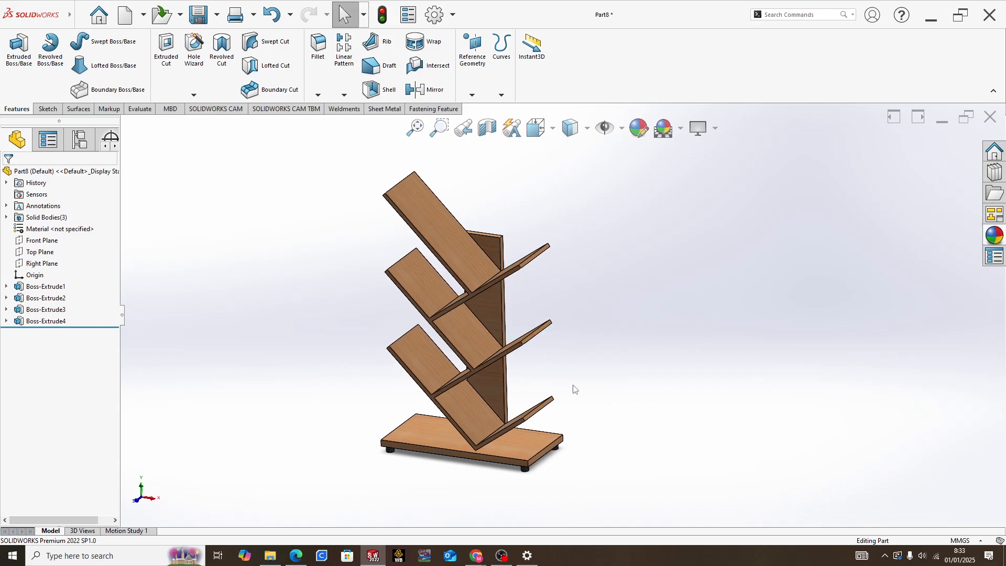
{"action": "left_click", "coordinate": [505, 555]}
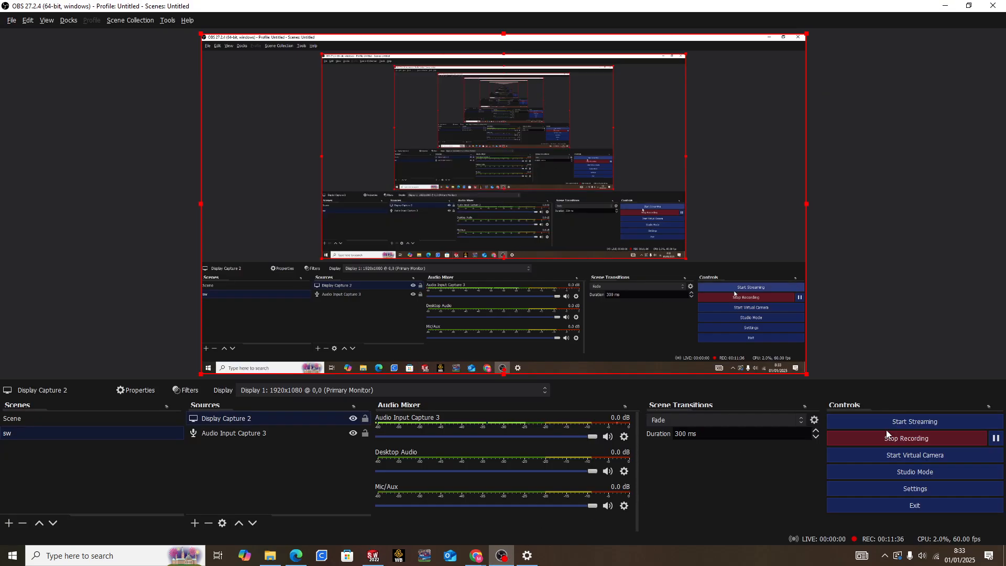